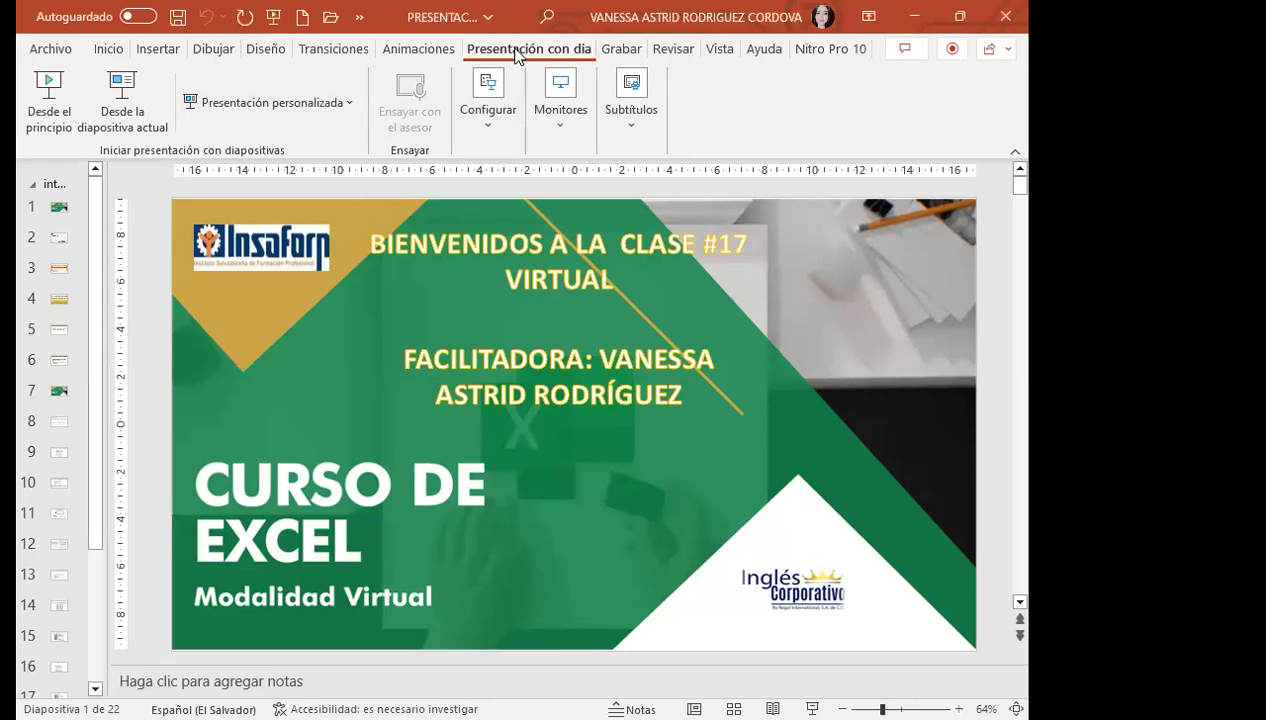
Start the PRESENTACIÓN_17_EXCEL INTERMEDIO slideshow on the class #17 welcome slide.
{"action": "left_click", "coordinate": [128, 90]}
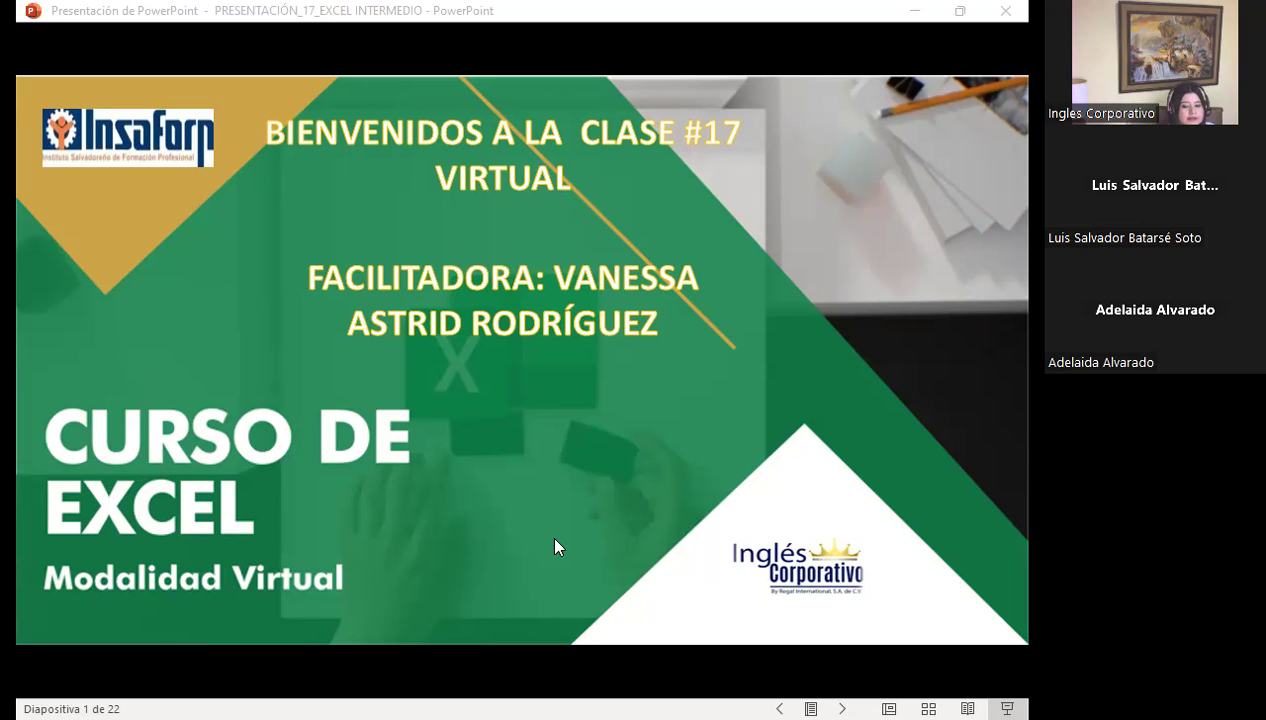
Switch to the FCO-EXCEL2 course outline and scroll to SECCIÓN 4's homework and Examen Final.
{"action": "key", "text": "alt+Tab"}
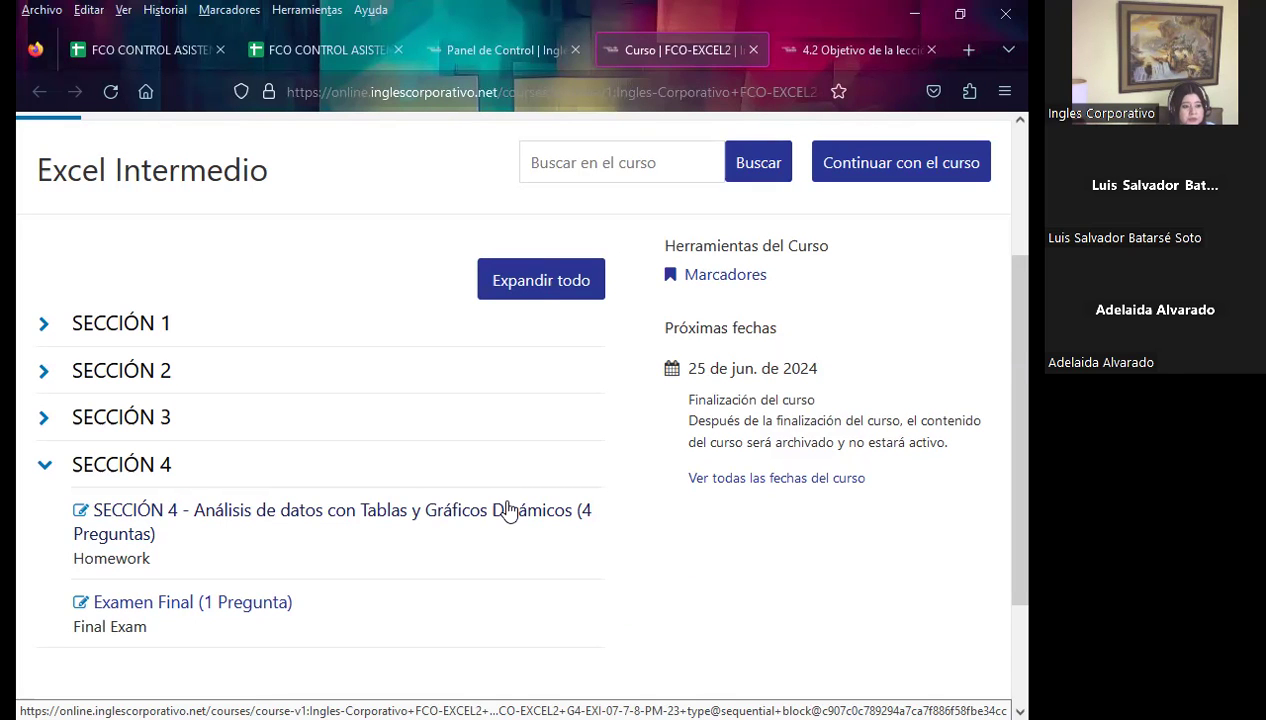
{"action": "scroll", "coordinate": [444, 446], "scroll_direction": "up", "scroll_amount": 3}
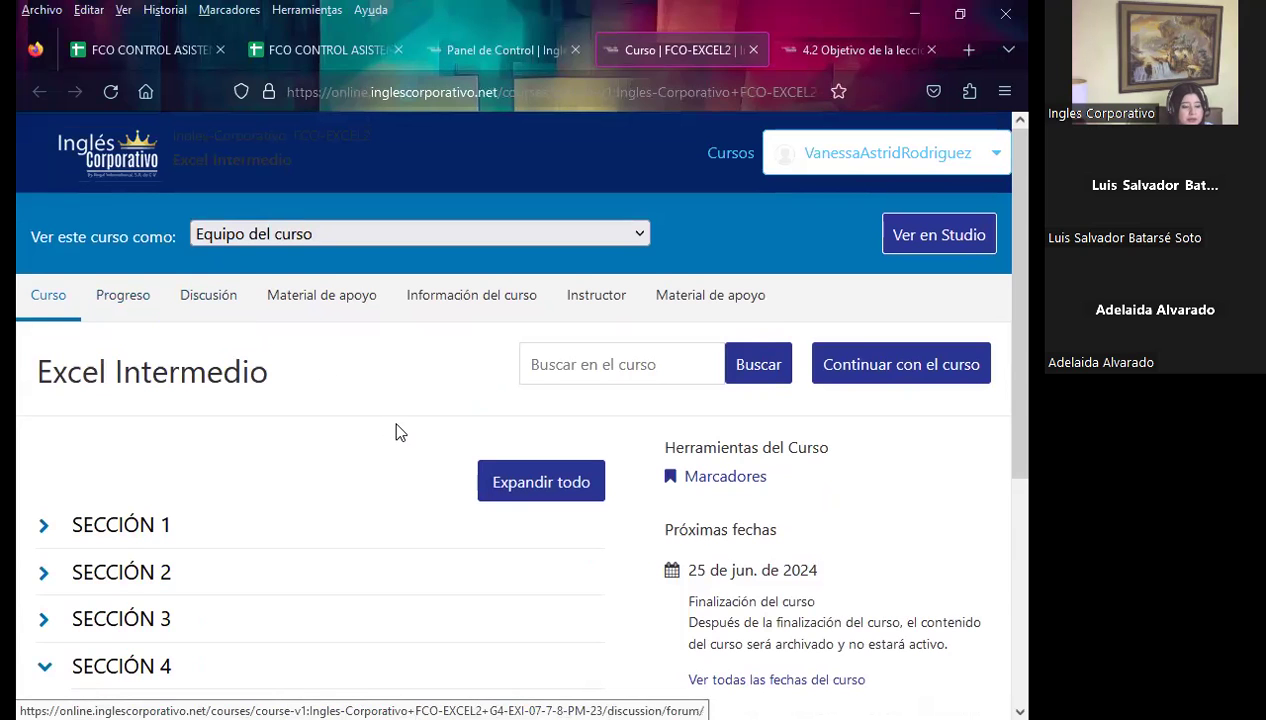
{"action": "scroll", "coordinate": [397, 432], "scroll_direction": "down", "scroll_amount": 1}
{"action": "scroll", "coordinate": [398, 434], "scroll_direction": "down", "scroll_amount": 1}
{"action": "scroll", "coordinate": [440, 445], "scroll_direction": "down", "scroll_amount": 1}
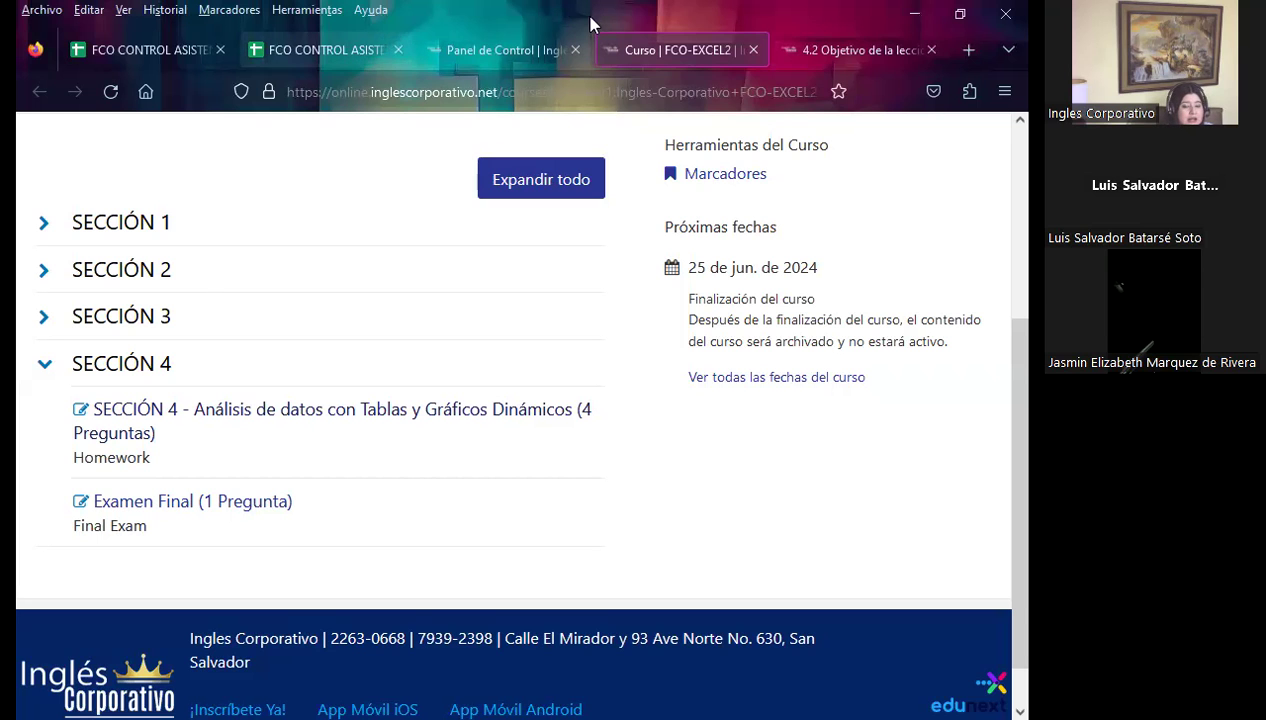
Open the '4.2 Objetivo de la lección: Tablas dinamicas' page and review it from the top.
{"action": "left_click", "coordinate": [846, 50]}
{"action": "scroll", "coordinate": [550, 450], "scroll_direction": "down", "scroll_amount": 3}
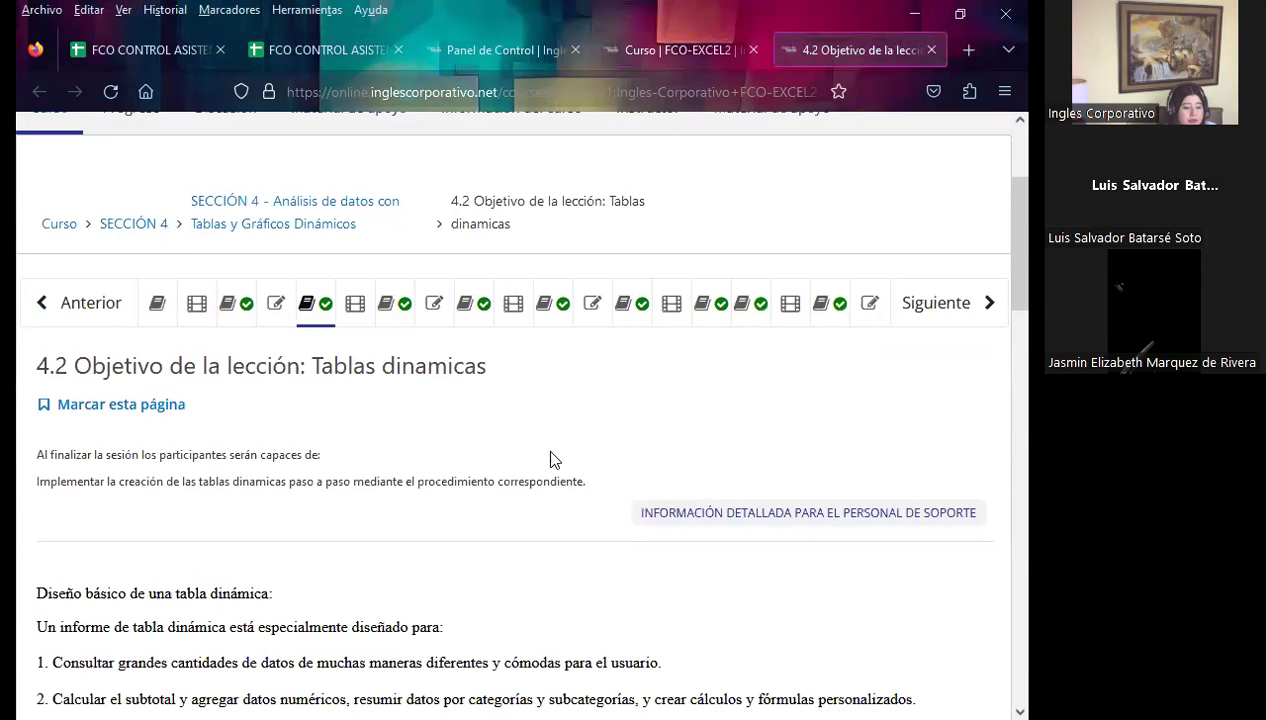
{"action": "scroll", "coordinate": [576, 462], "scroll_direction": "down", "scroll_amount": 3}
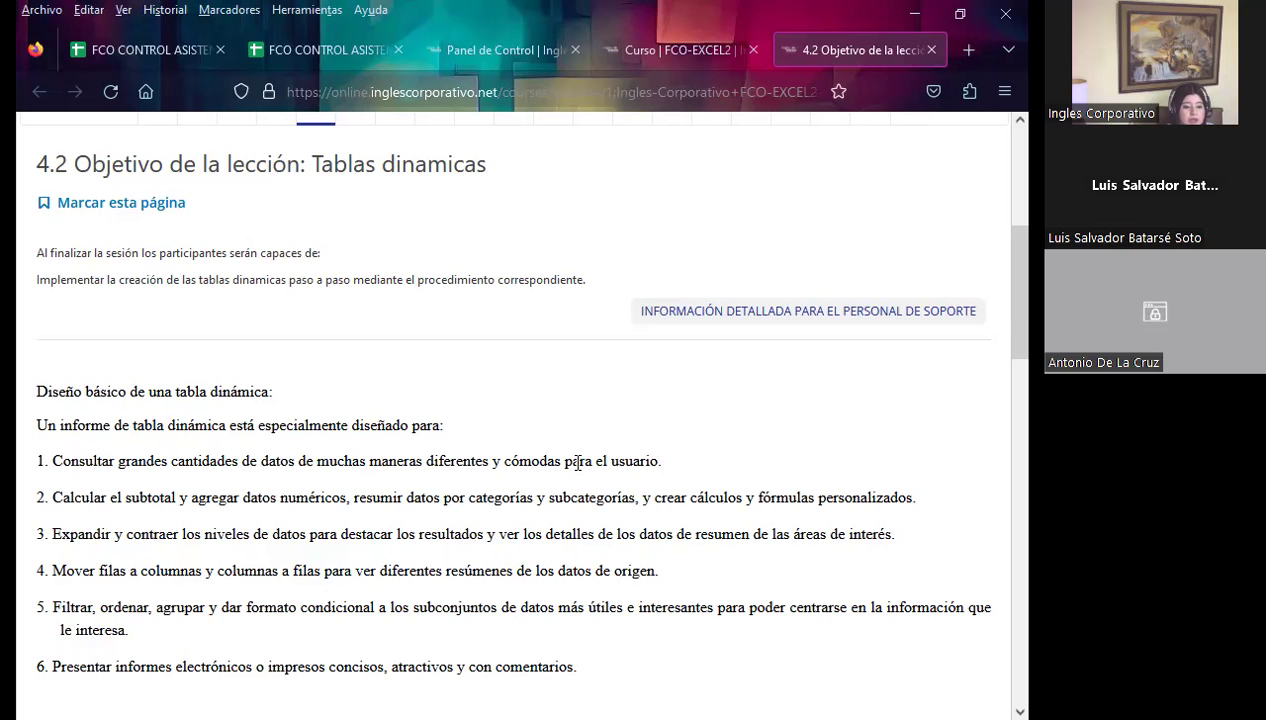
{"action": "scroll", "coordinate": [420, 410], "scroll_direction": "up", "scroll_amount": 3}
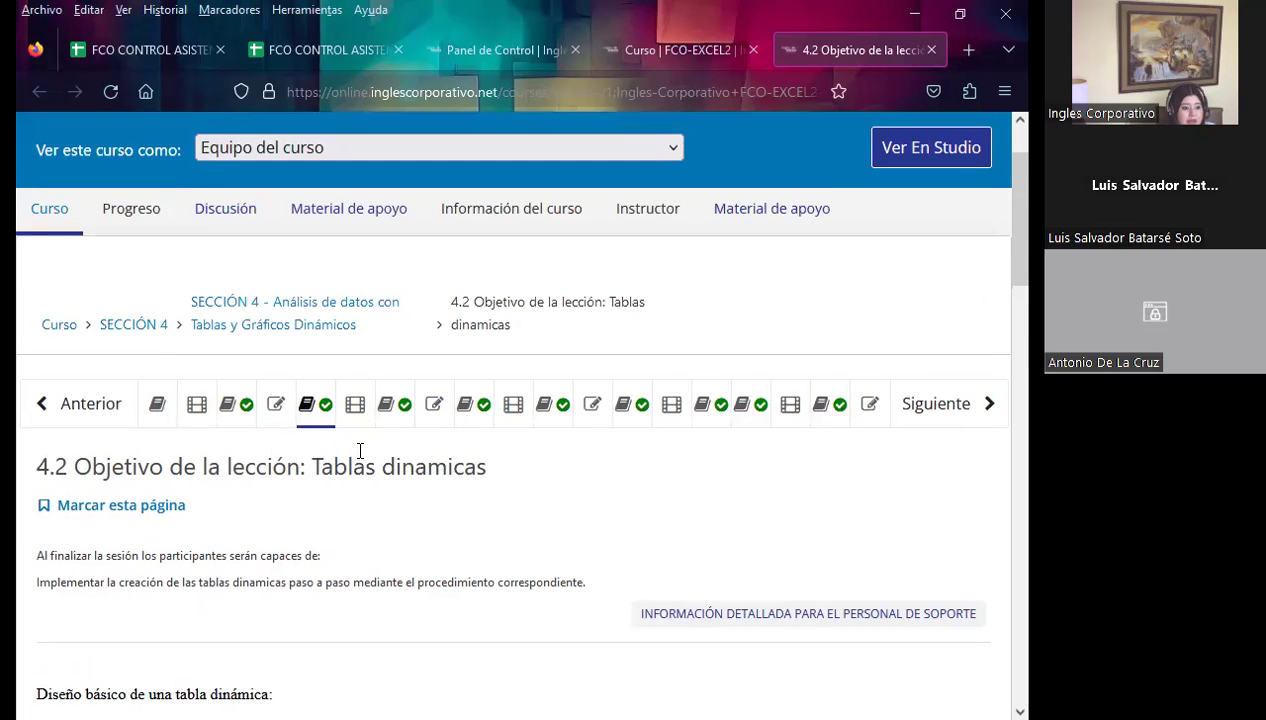
Open the class #17 forum, read the pivot-table parts post, then return to the slides.
{"action": "left_click", "coordinate": [398, 417]}
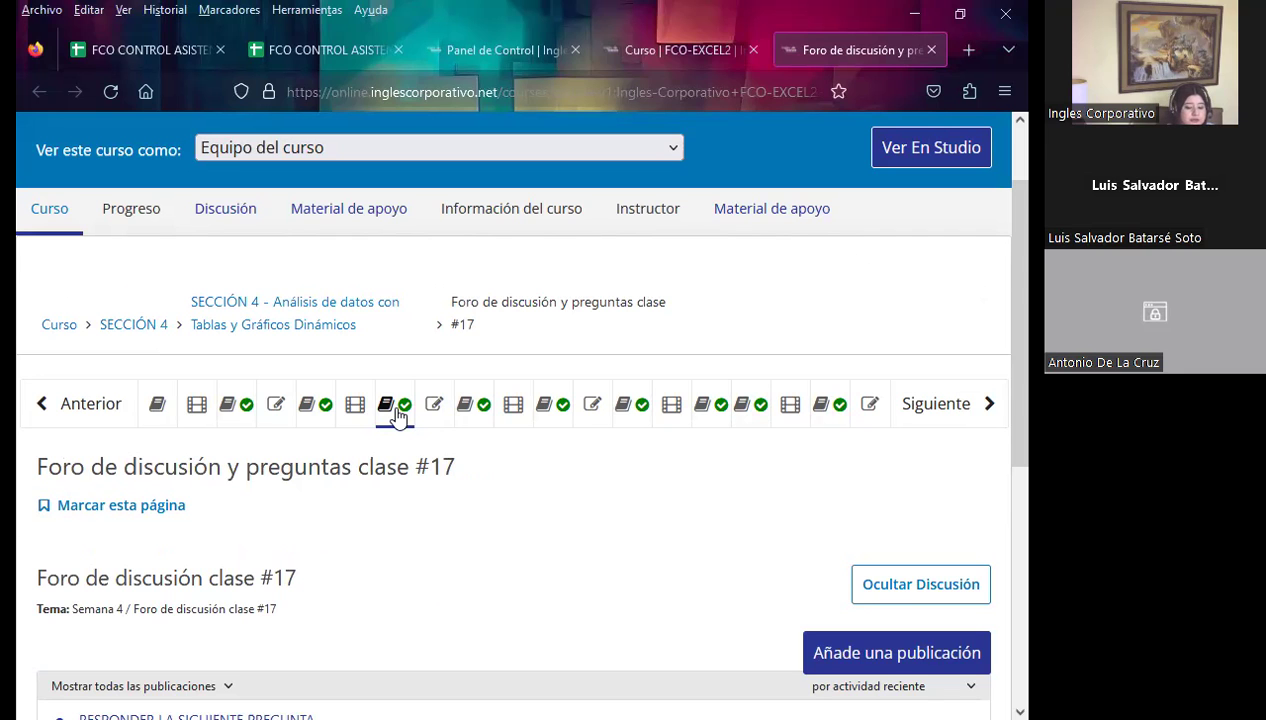
{"action": "scroll", "coordinate": [543, 442], "scroll_direction": "down", "scroll_amount": 3}
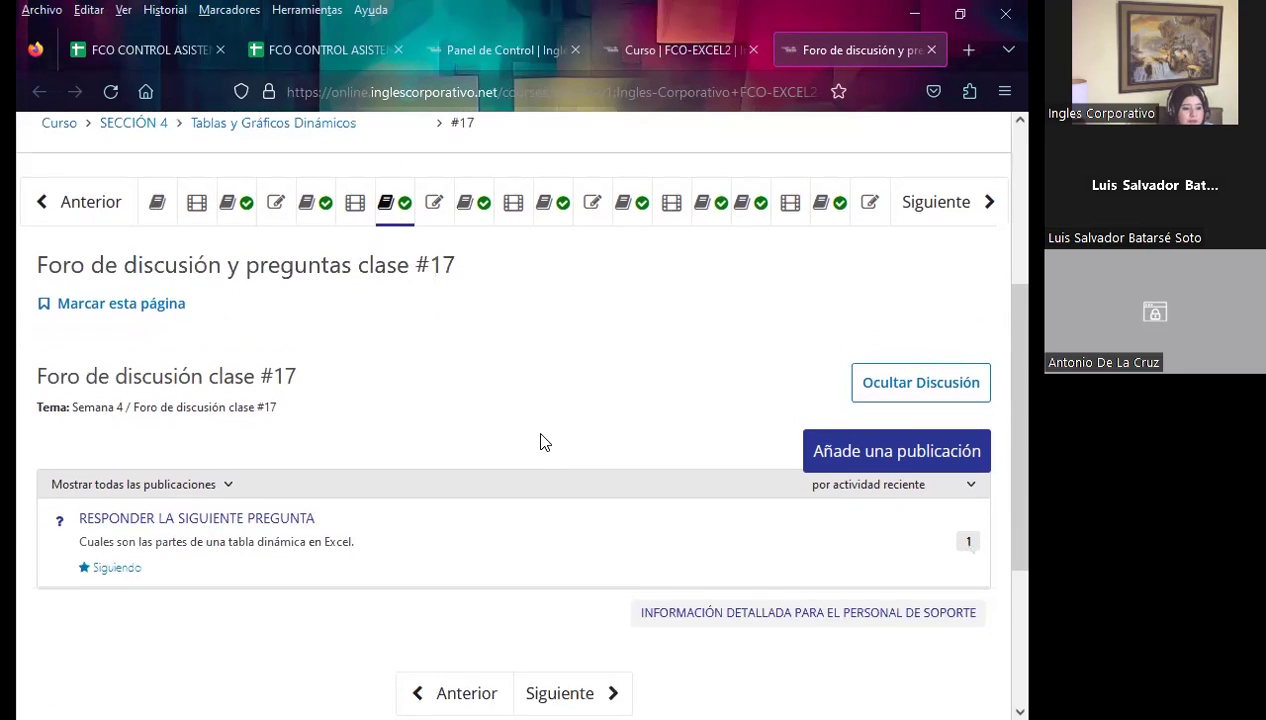
{"action": "scroll", "coordinate": [543, 442], "scroll_direction": "down", "scroll_amount": 2}
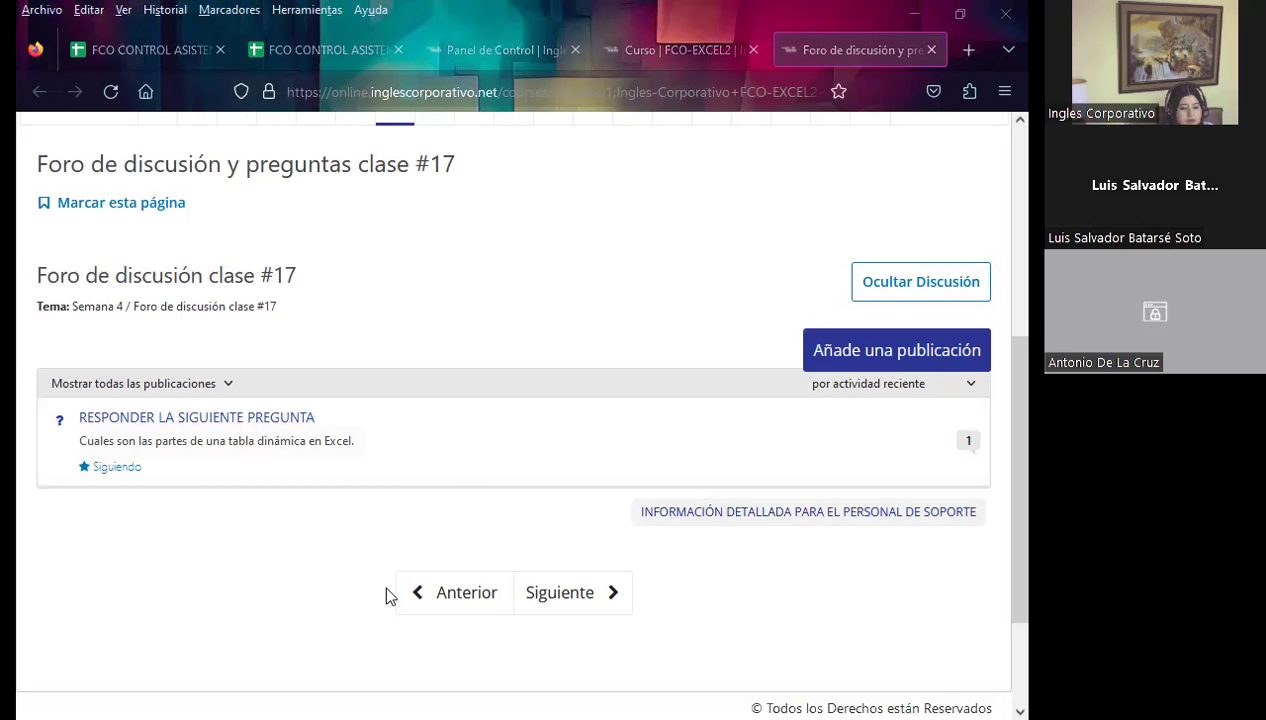
{"action": "key", "text": "alt+Tab"}
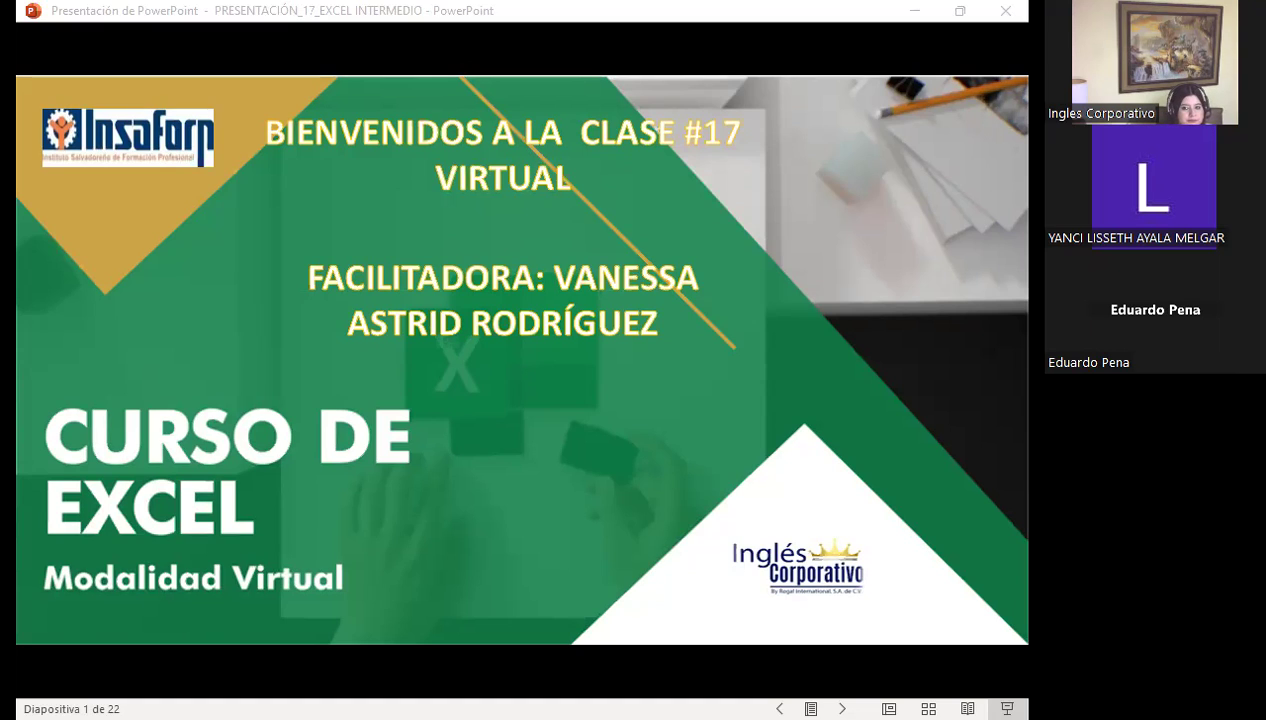
Advance past the session slide to slide 3 of 22, the AGENDA.
{"action": "left_click", "coordinate": [707, 374]}
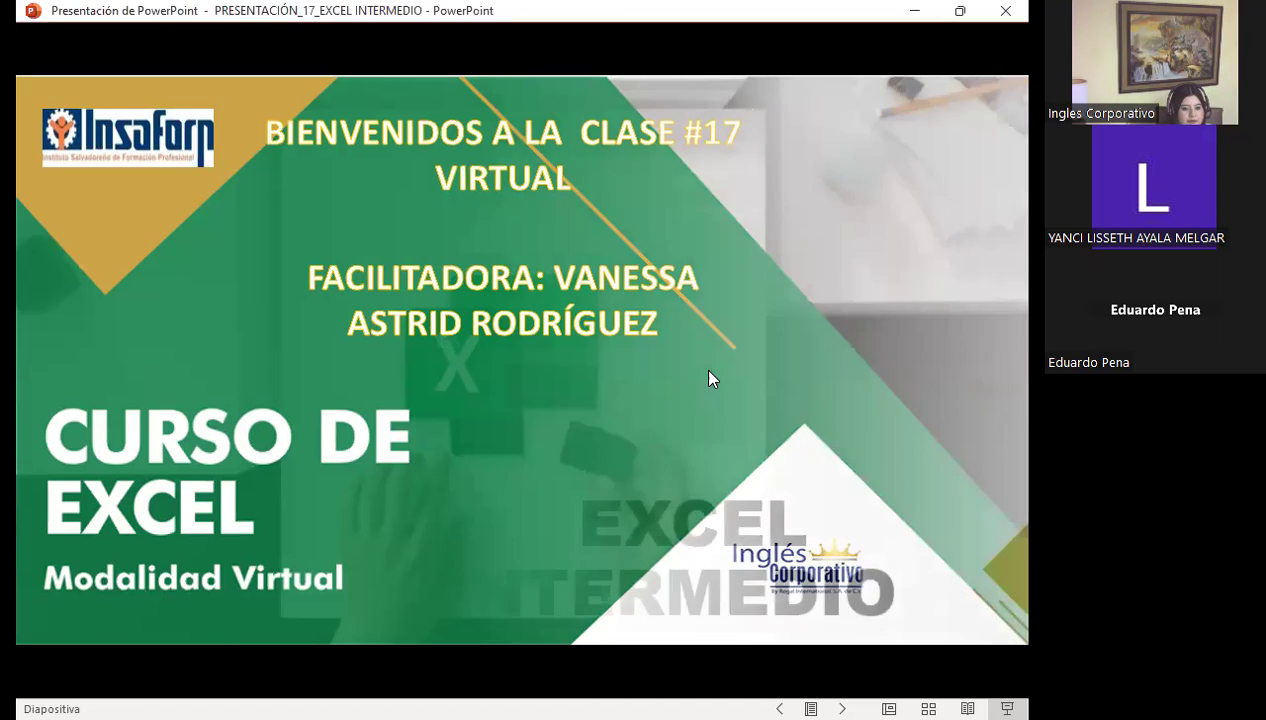
{"action": "left_click", "coordinate": [708, 372]}
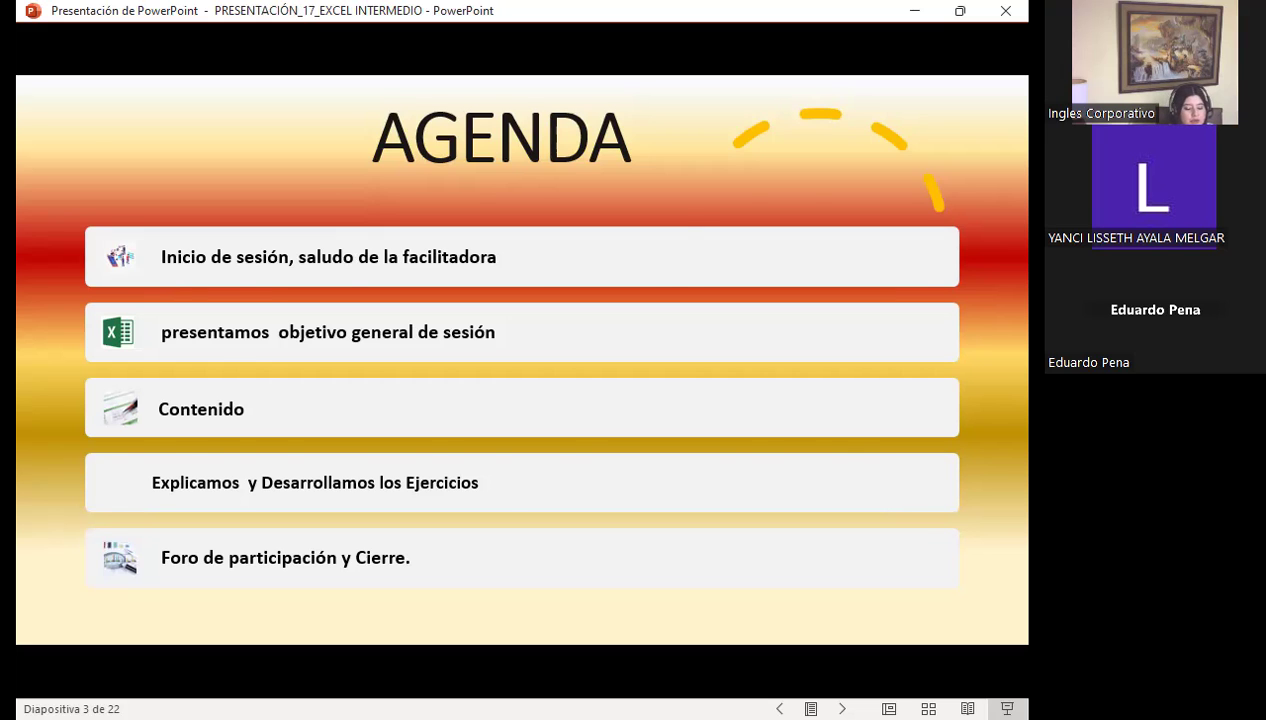
Advance through the session objective slide to slide 5, TABLA DINÁMICA.
{"action": "key", "text": "Right"}
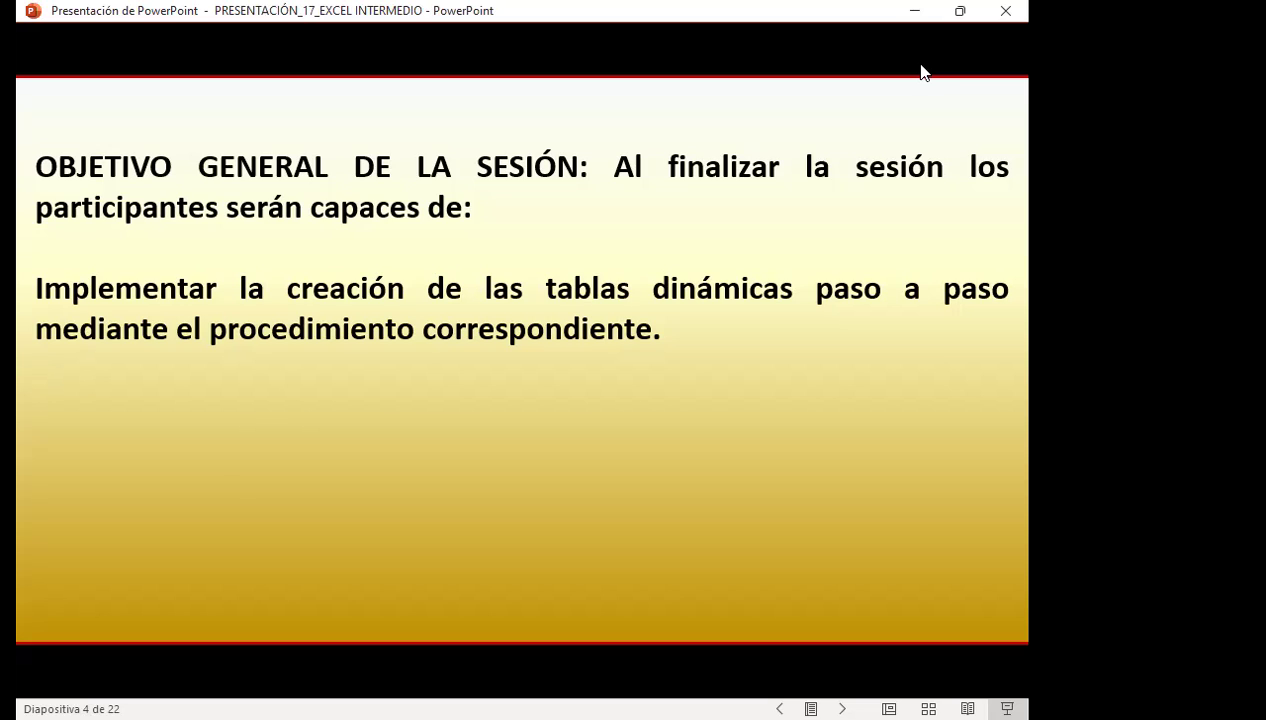
{"action": "key", "text": "Right"}
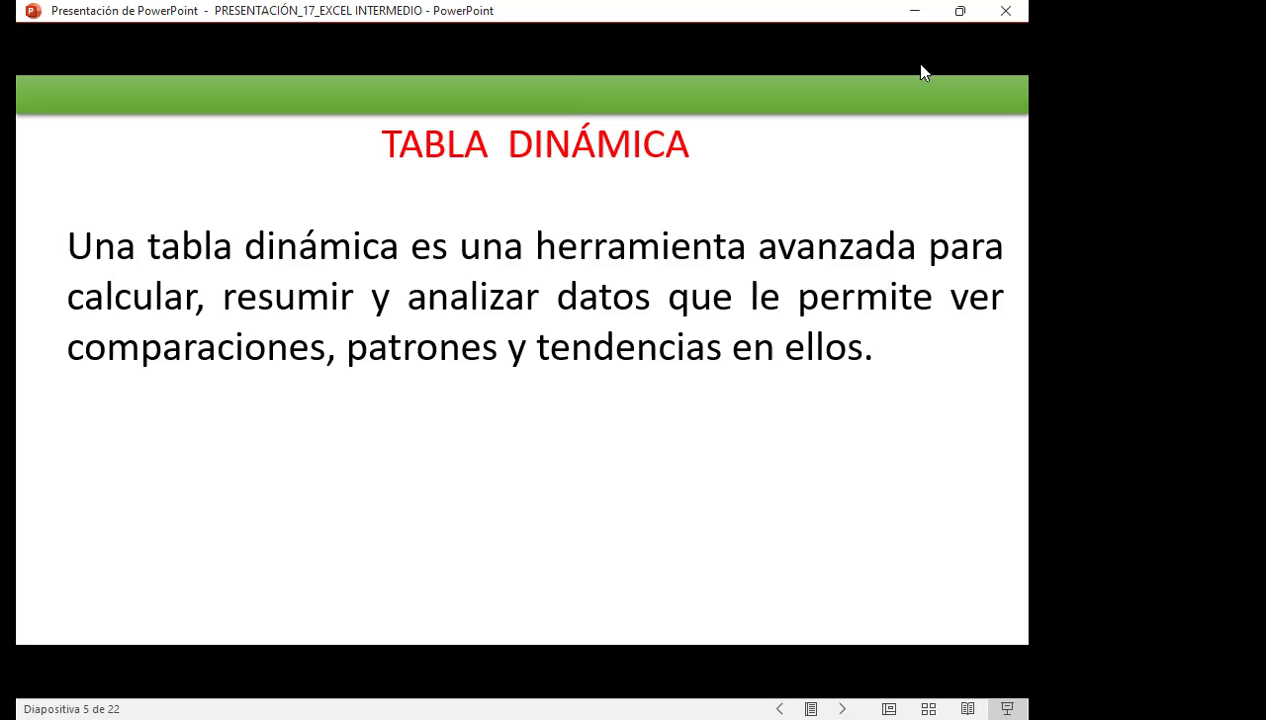
Advance the slideshow from slide 5 to slide 6, which lists the pivot table creation steps.
{"action": "key", "text": "Right"}
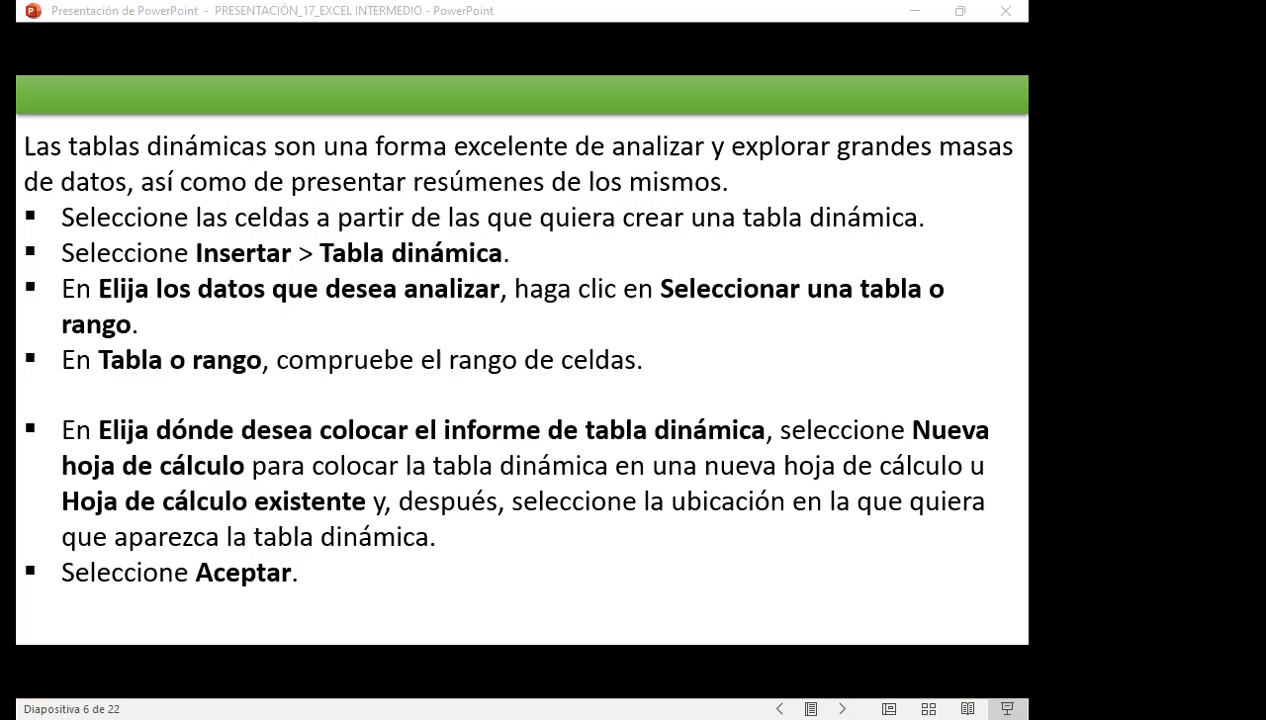
Advance to slide 7, the 'CURSO DE EXCEL – Modalidad Virtual' section divider.
{"action": "left_click", "coordinate": [805, 423]}
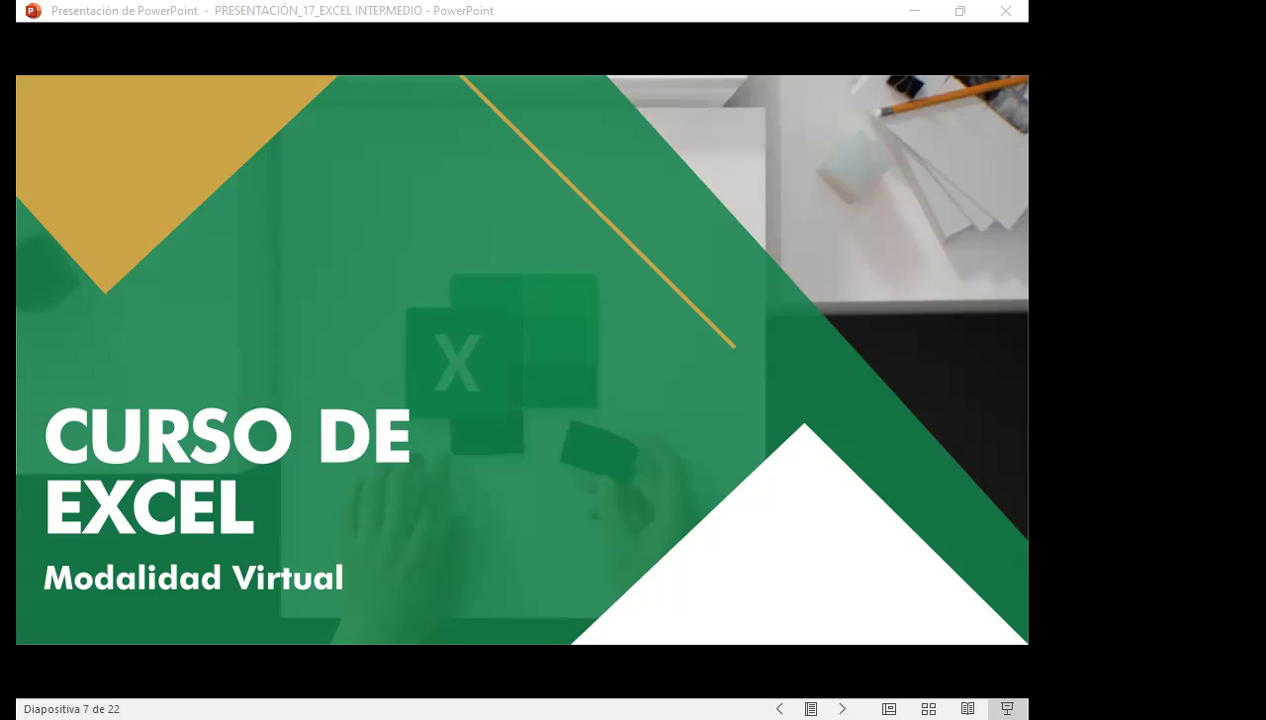
Switch from the PowerPoint slideshow to the Excel workbook showing sheet TABLA XY.
{"action": "key", "text": "alt+Tab"}
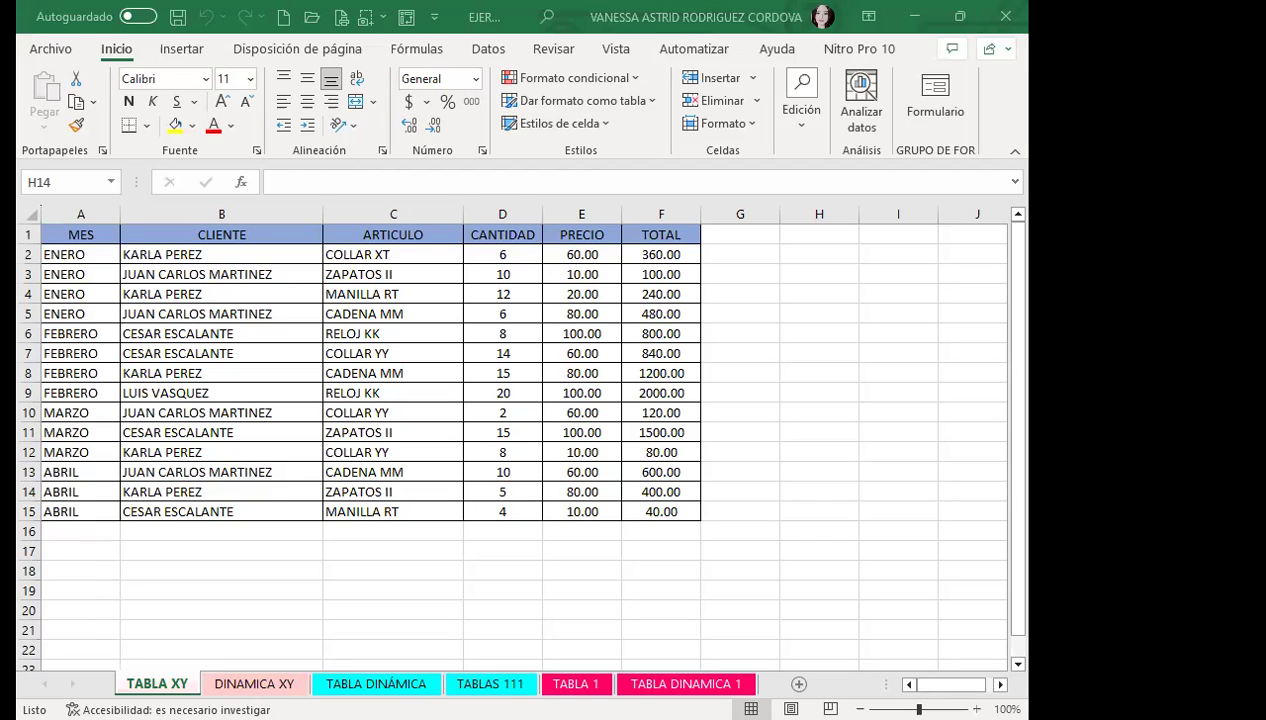
Select cell B7 in the TABLA XY sales table.
{"action": "left_click", "coordinate": [237, 351]}
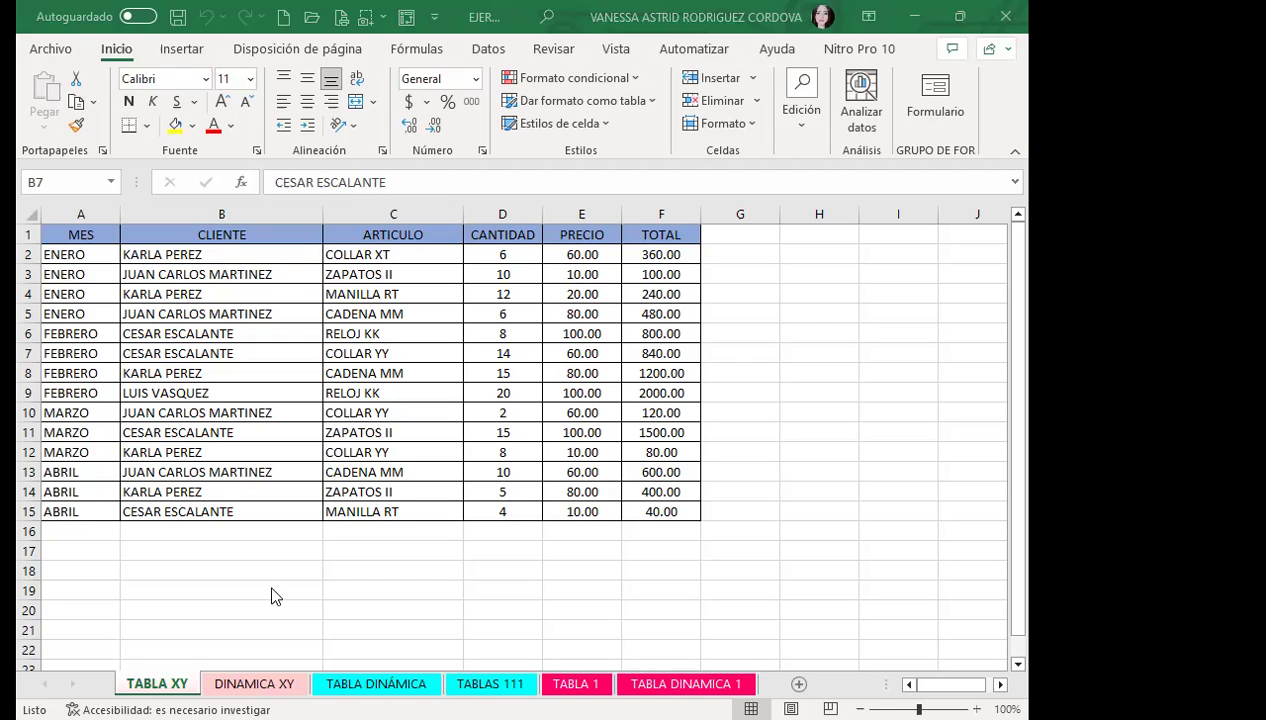
{"action": "left_click", "coordinate": [238, 355]}
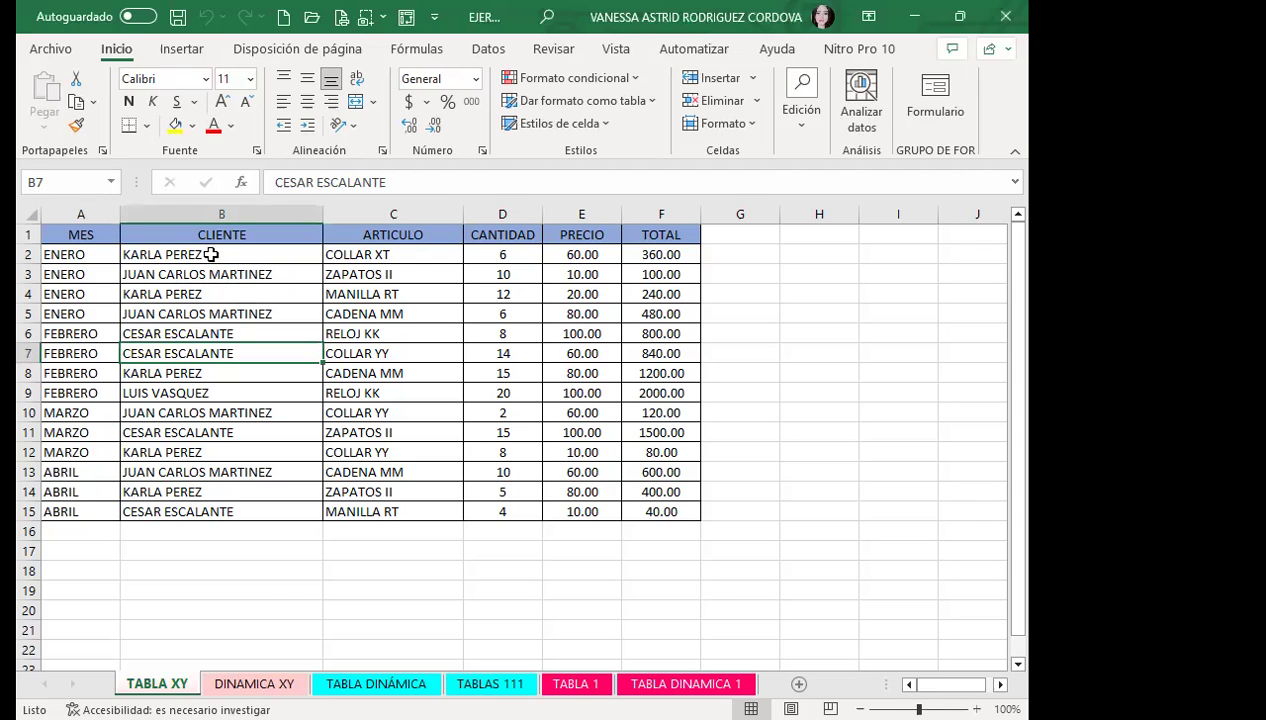
{"action": "mouse_move", "coordinate": [72, 234]}
{"action": "left_mouse_down"}
{"action": "mouse_move", "coordinate": [567, 420]}
{"action": "mouse_move", "coordinate": [655, 511]}
{"action": "left_mouse_up"}
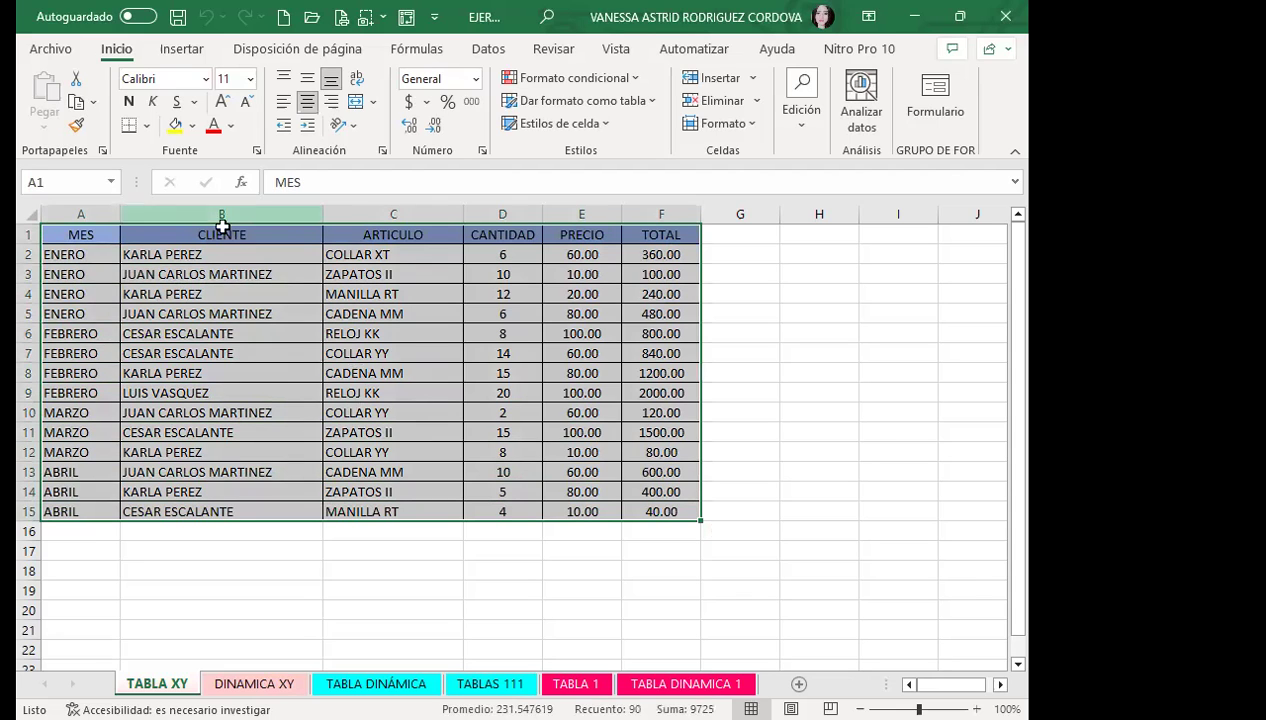
{"action": "left_click", "coordinate": [291, 332]}
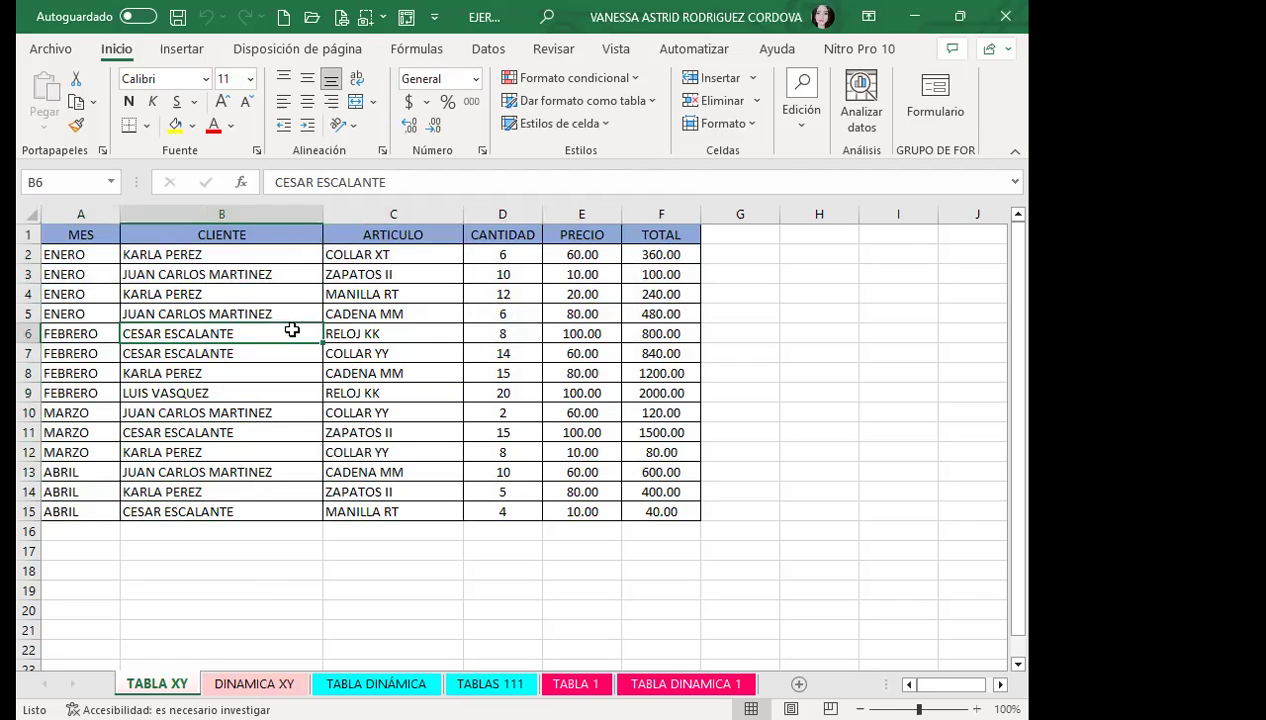
{"action": "left_click", "coordinate": [640, 335]}
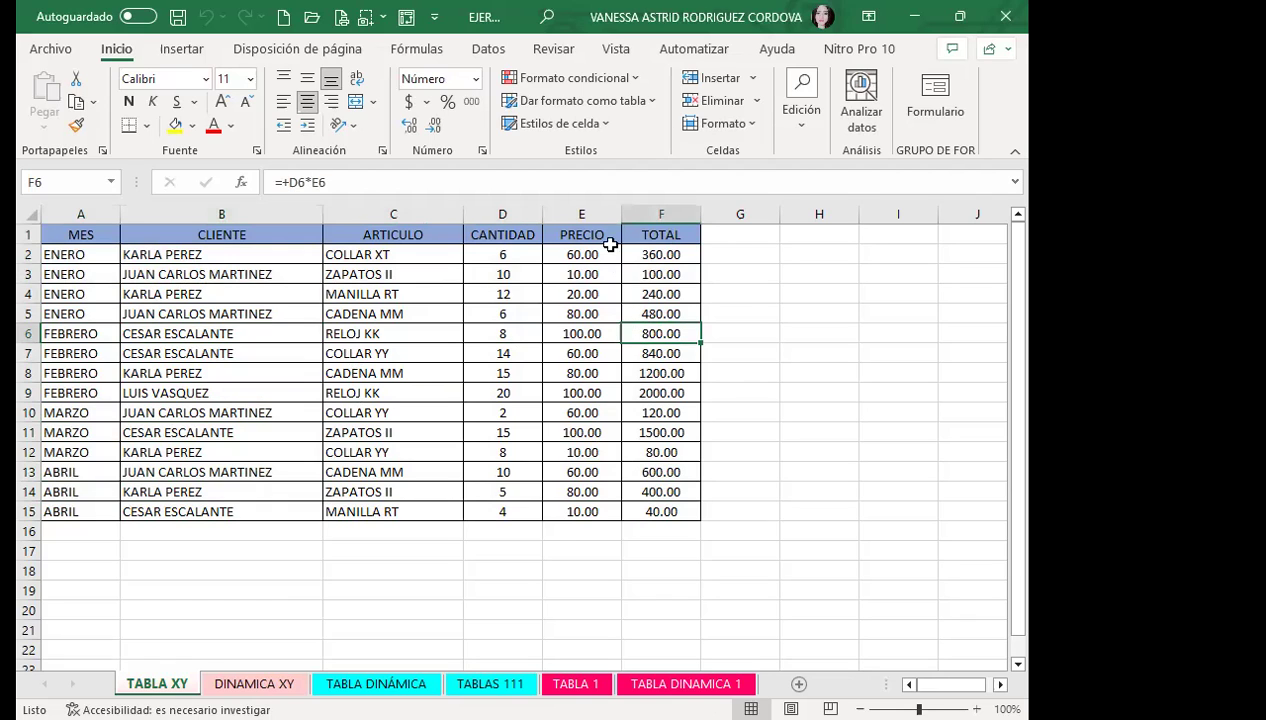
{"action": "left_click", "coordinate": [737, 335]}
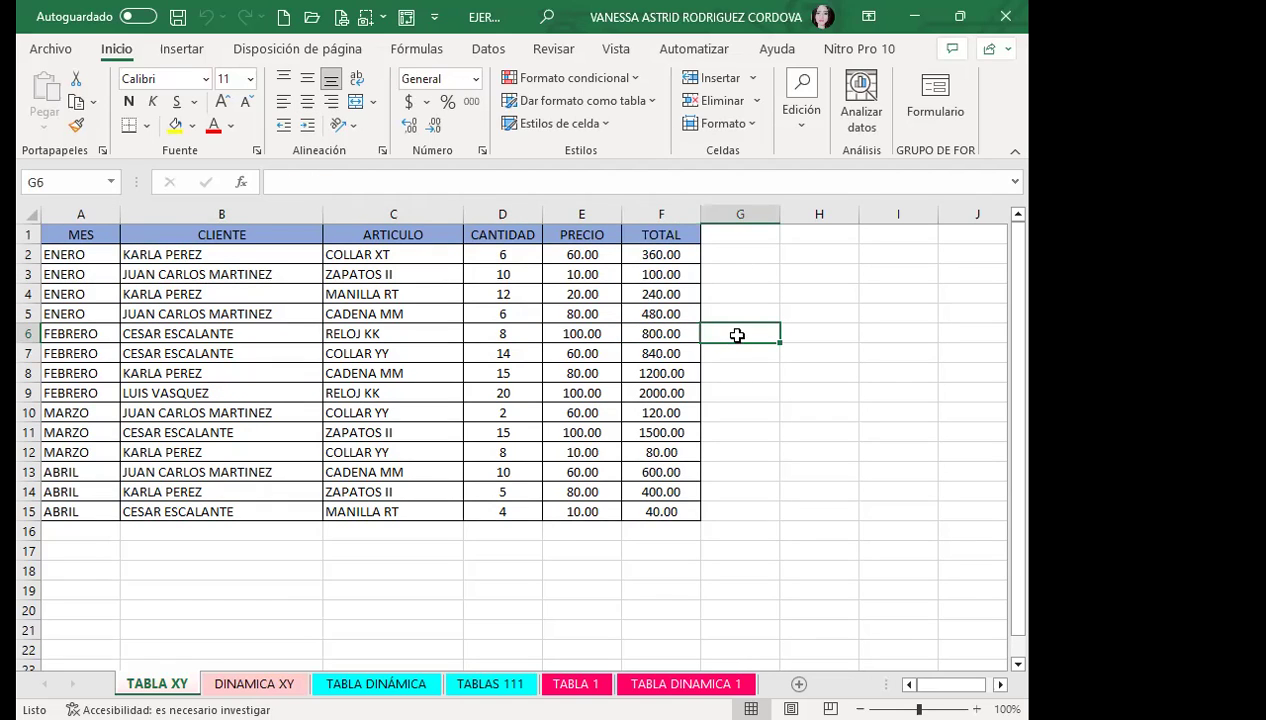
{"action": "left_click", "coordinate": [276, 531]}
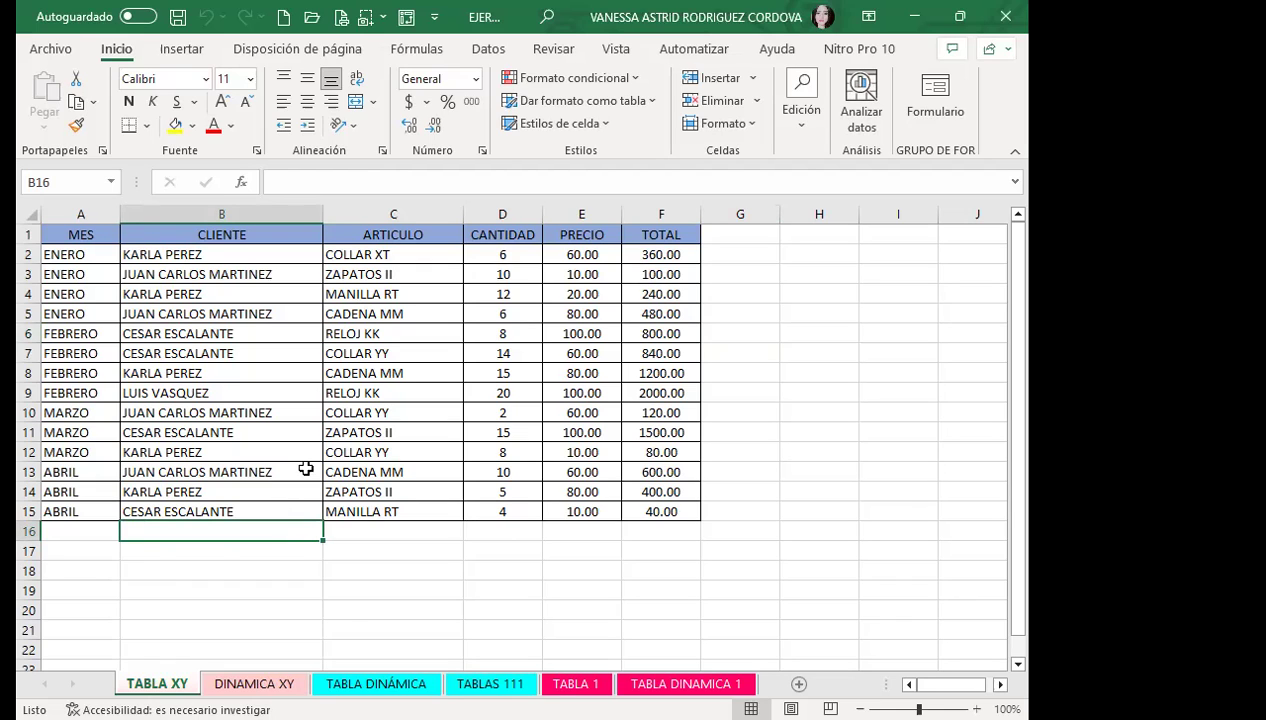
{"action": "left_click", "coordinate": [259, 566]}
{"action": "left_click", "coordinate": [897, 312]}
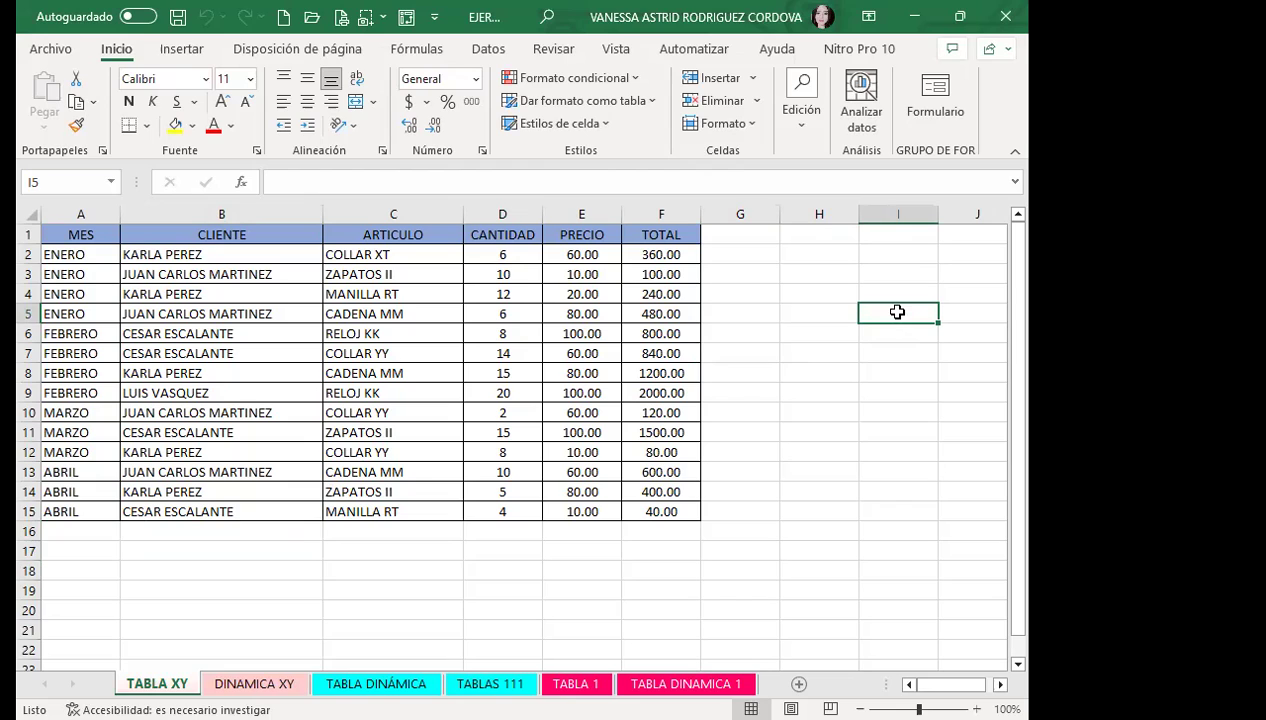
{"action": "left_click", "coordinate": [277, 308]}
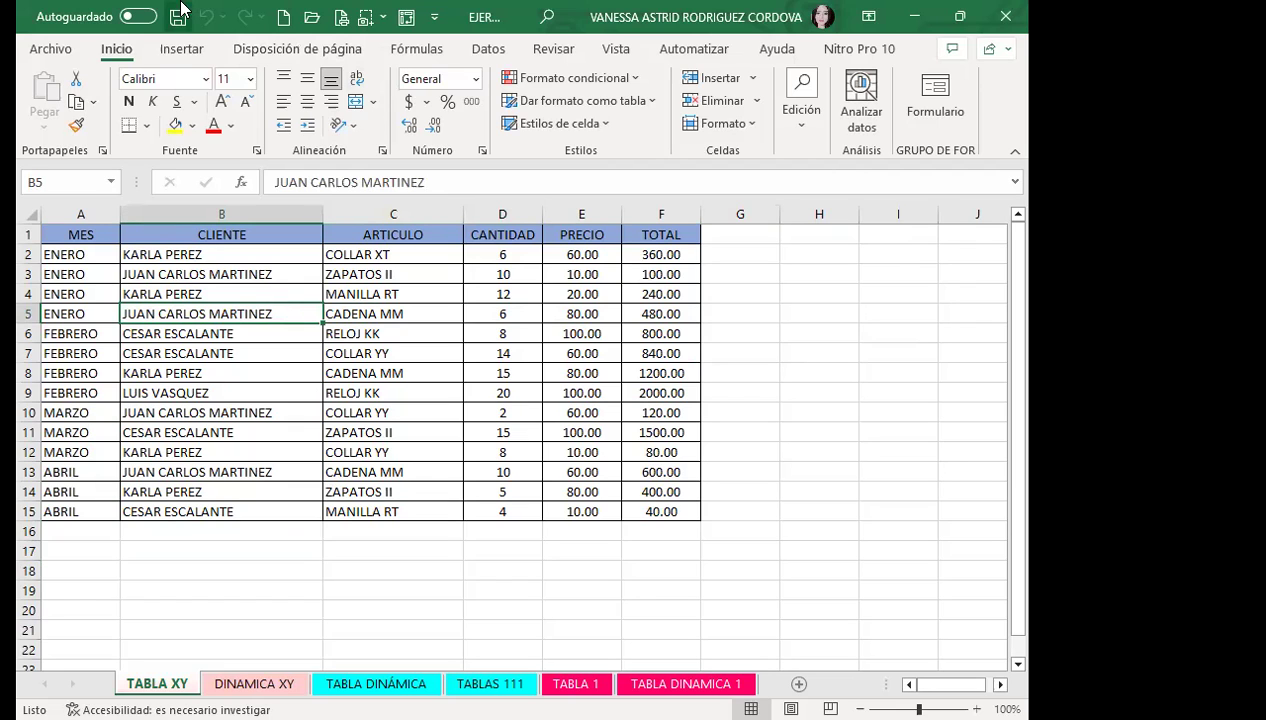
Start a Tabla dinámica from Insertar > Tablas for the A1:F15 sales range.
{"action": "left_click", "coordinate": [182, 50]}
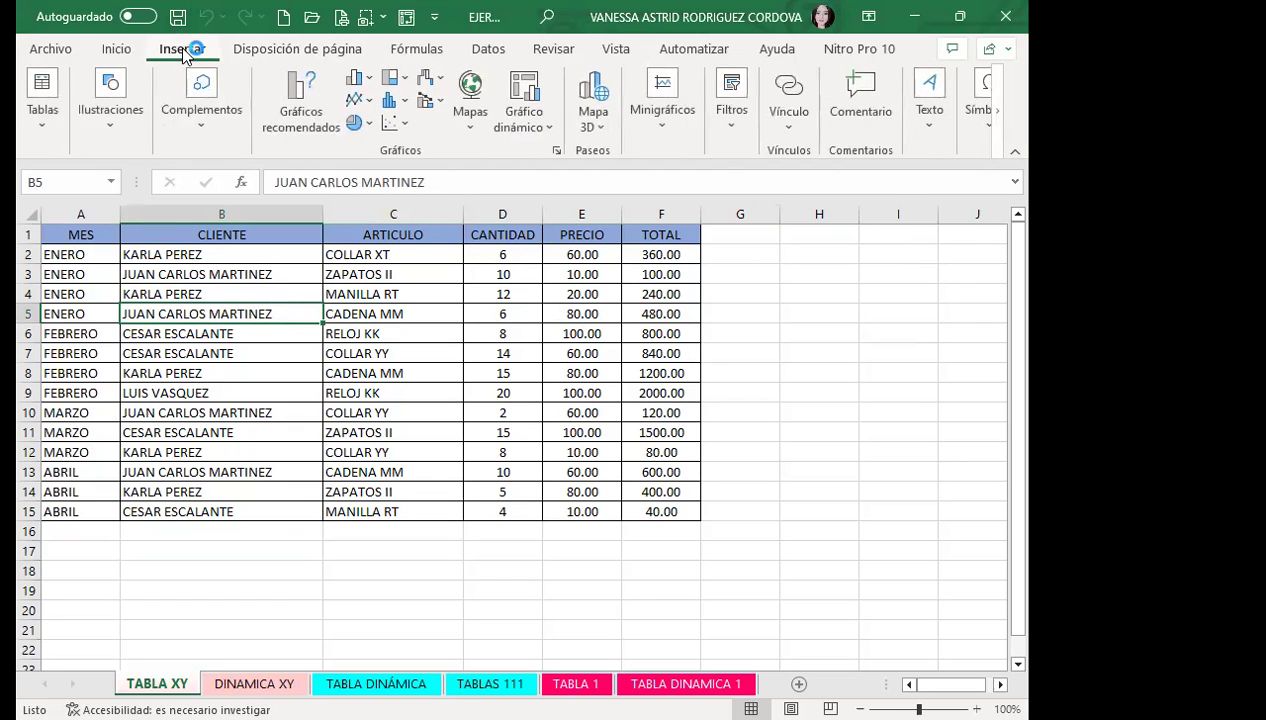
{"action": "left_click", "coordinate": [36, 126]}
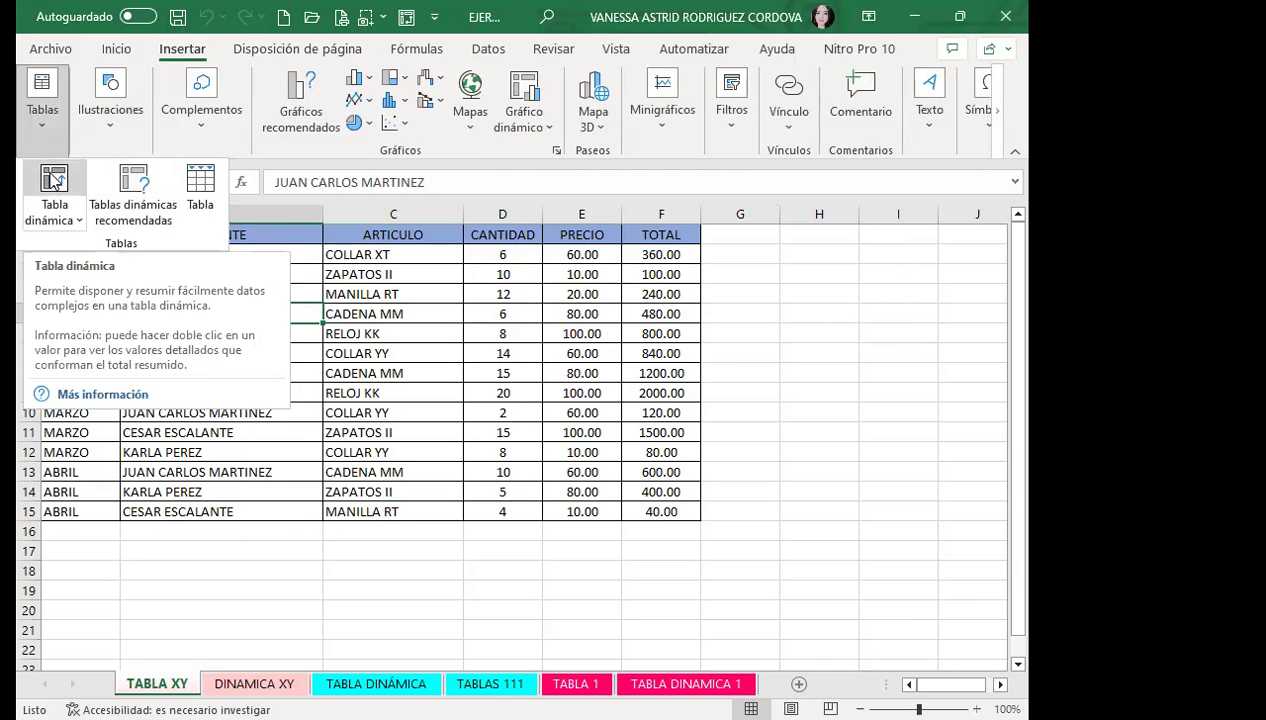
{"action": "left_click", "coordinate": [54, 178]}
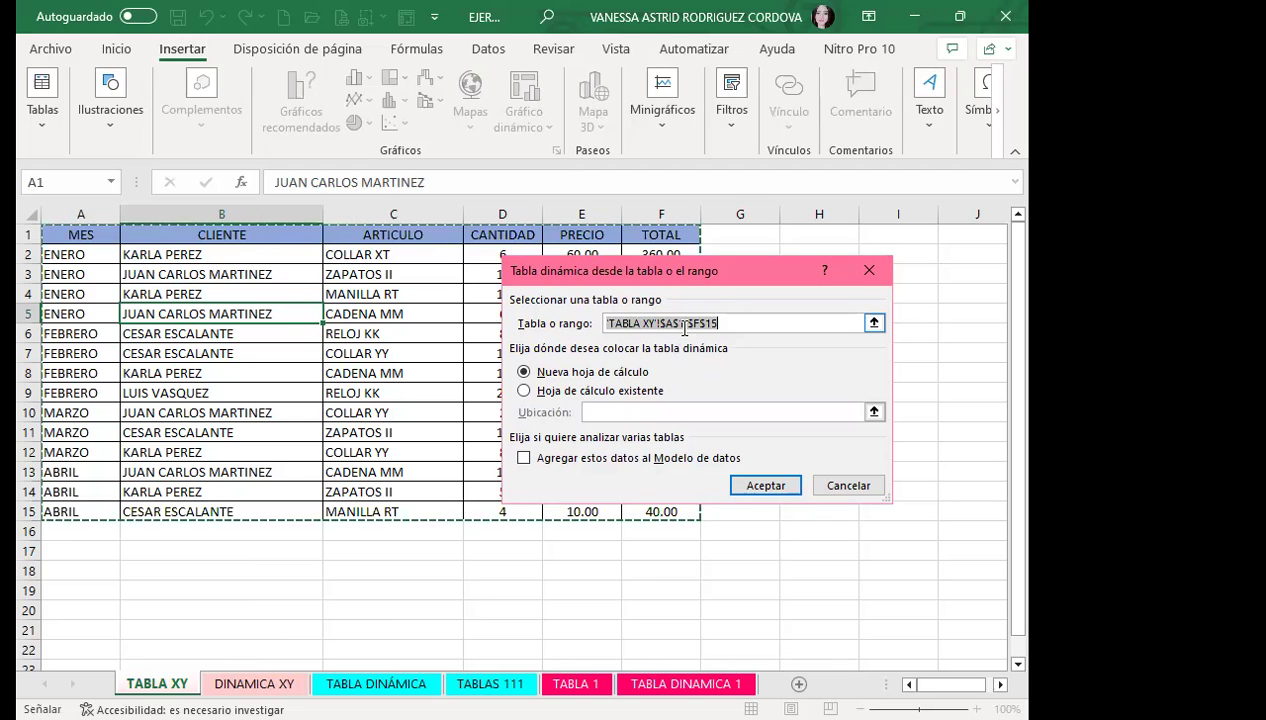
Cancel the pivot table dialog, reopen it from a table or range, then cancel it again.
{"action": "left_click", "coordinate": [869, 270]}
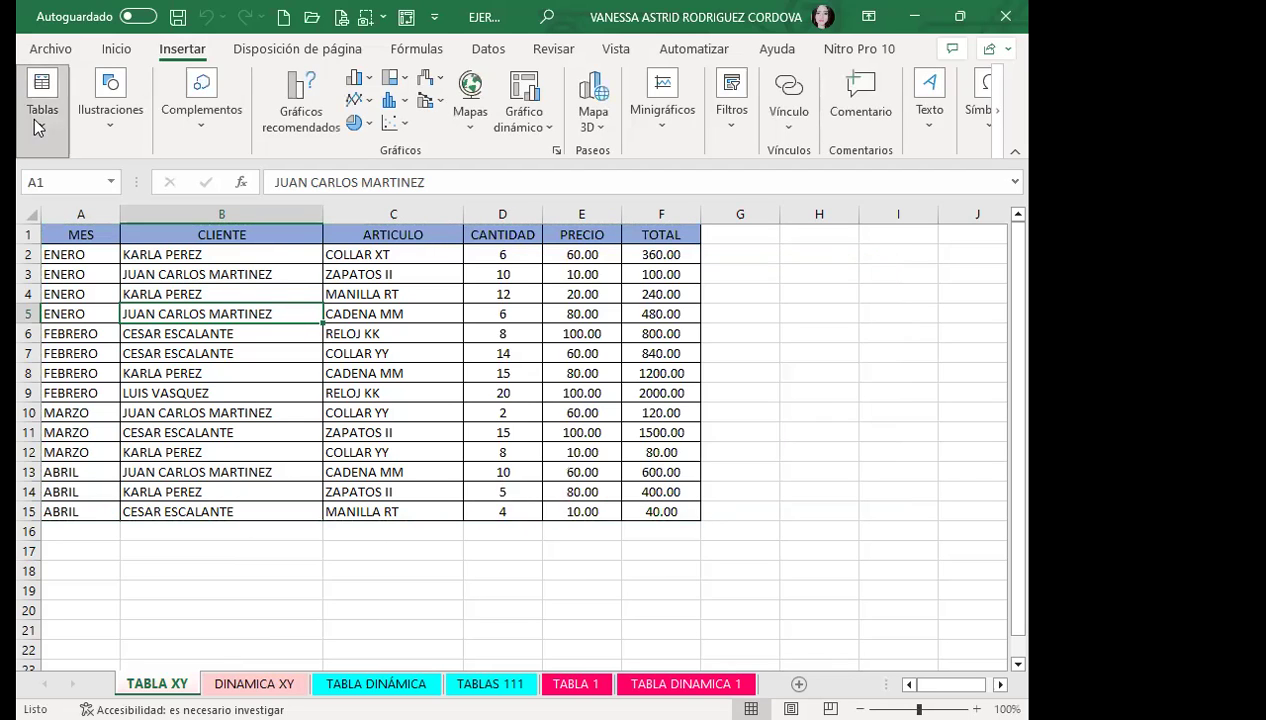
{"action": "left_click", "coordinate": [38, 120]}
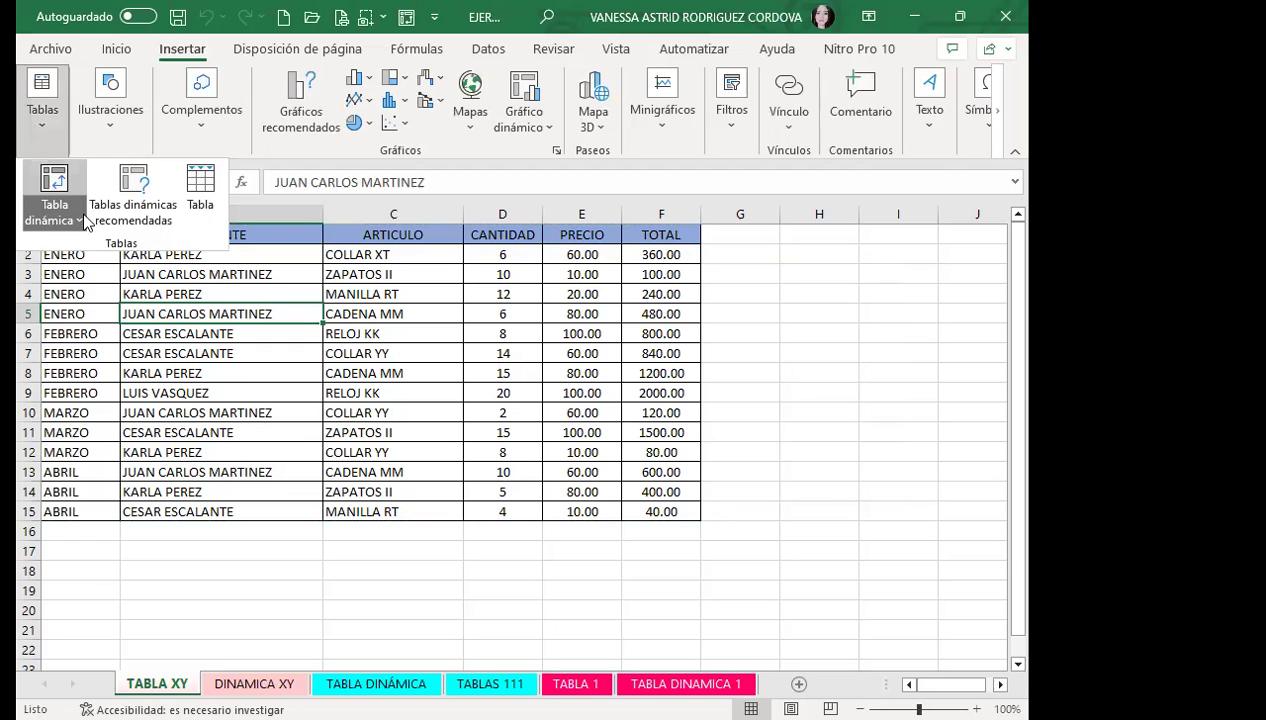
{"action": "left_click", "coordinate": [60, 213]}
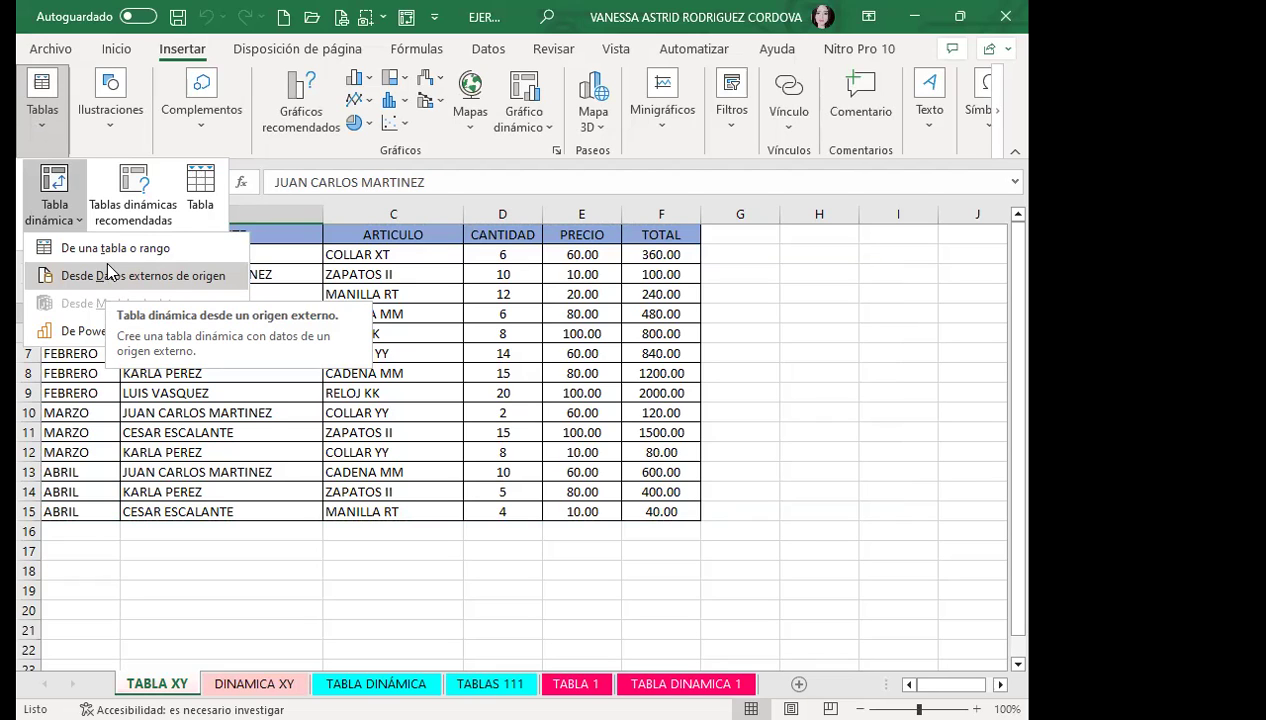
{"action": "left_click", "coordinate": [57, 195]}
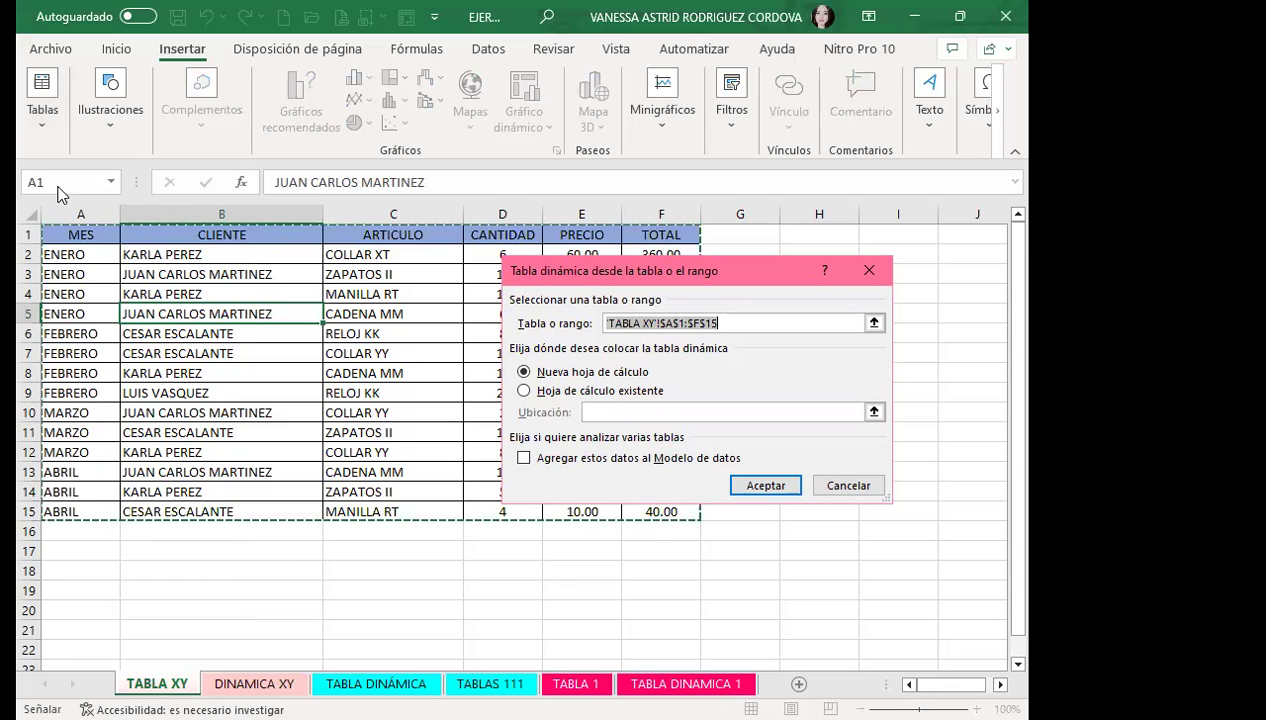
{"action": "left_click", "coordinate": [870, 271]}
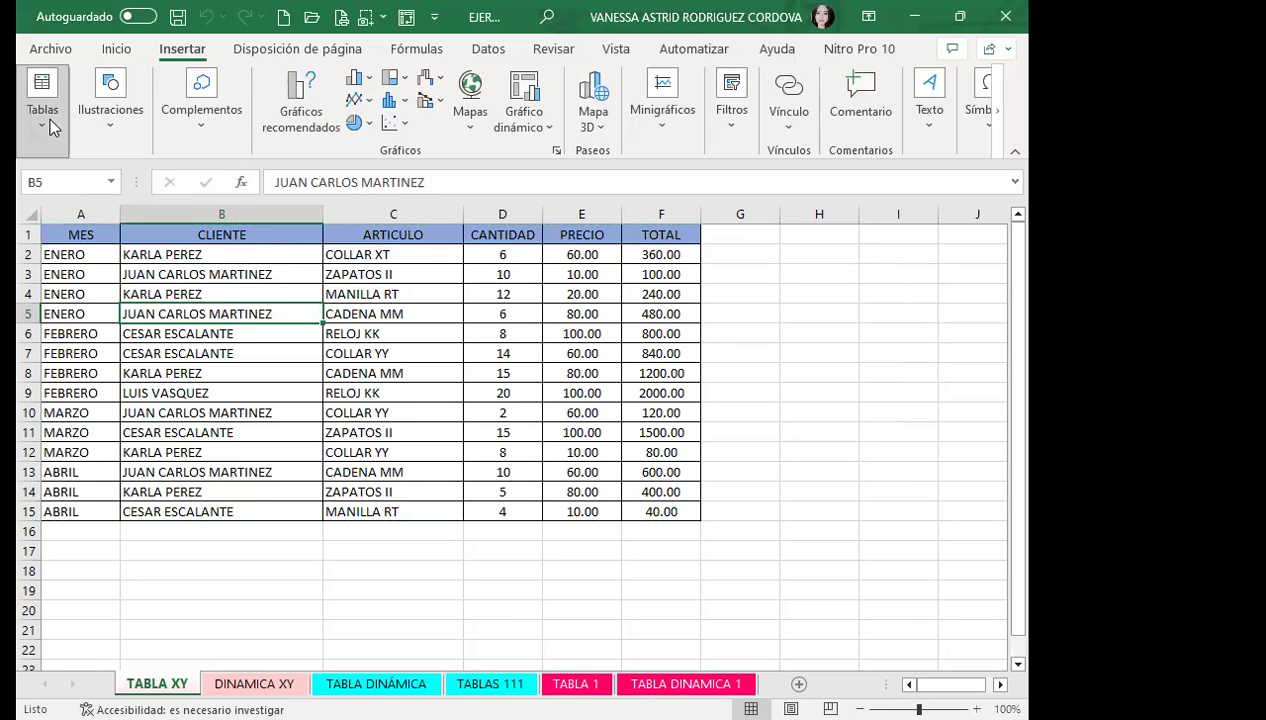
Expand the Tablas group on the Insertar ribbon to reveal the Tabla dinámica option.
{"action": "left_click", "coordinate": [49, 118]}
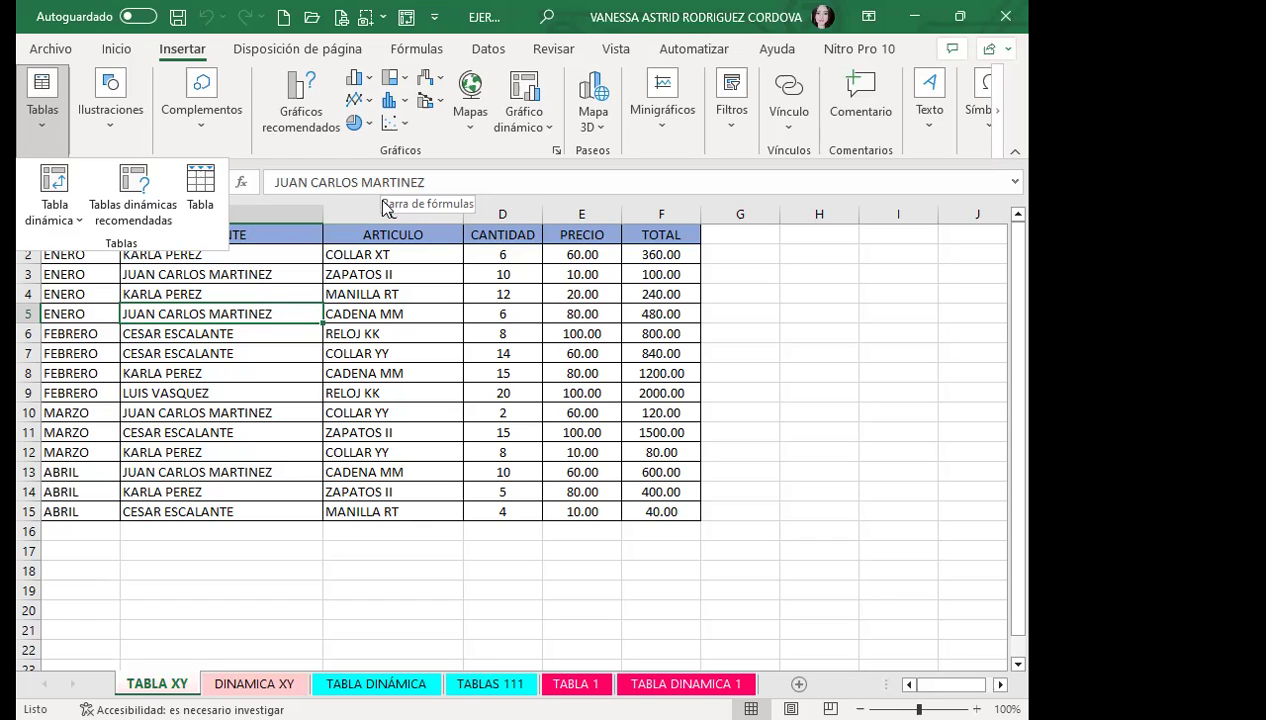
Create a pivot table from TABLA XY A1:F15 on existing sheet DINAMICA XY at cell A4.
{"action": "left_click", "coordinate": [54, 185]}
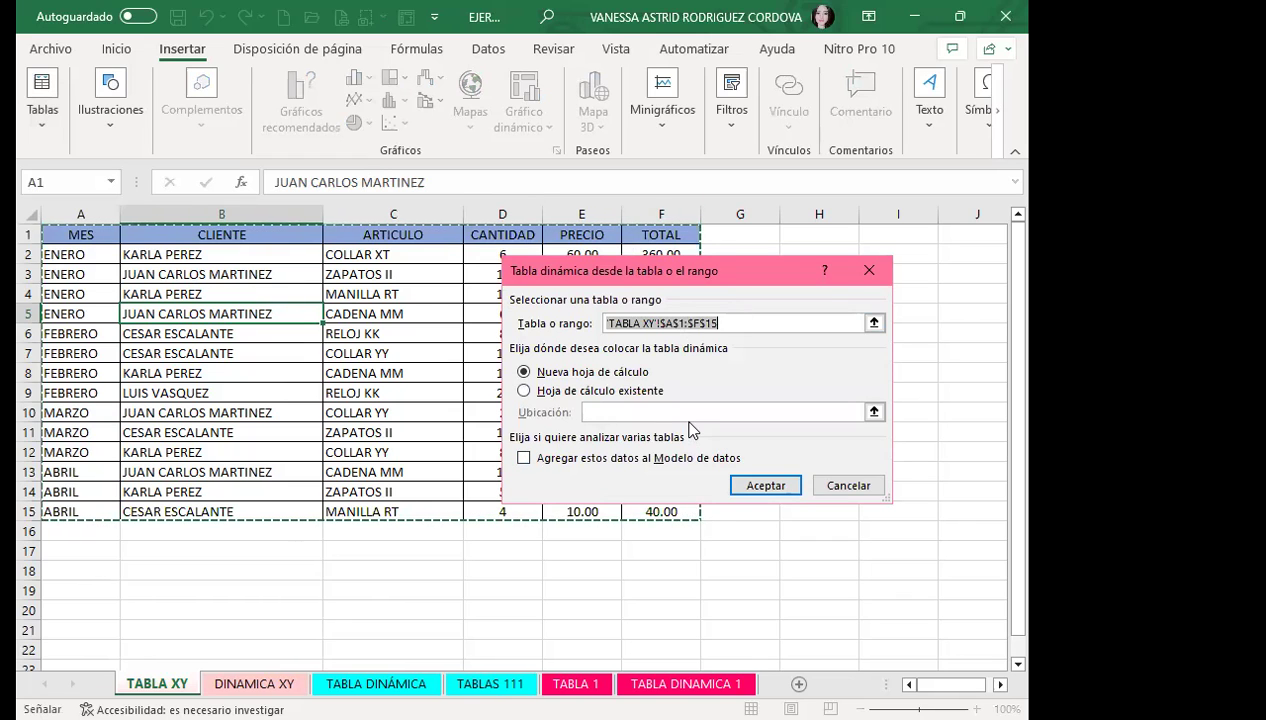
{"action": "left_click", "coordinate": [535, 392]}
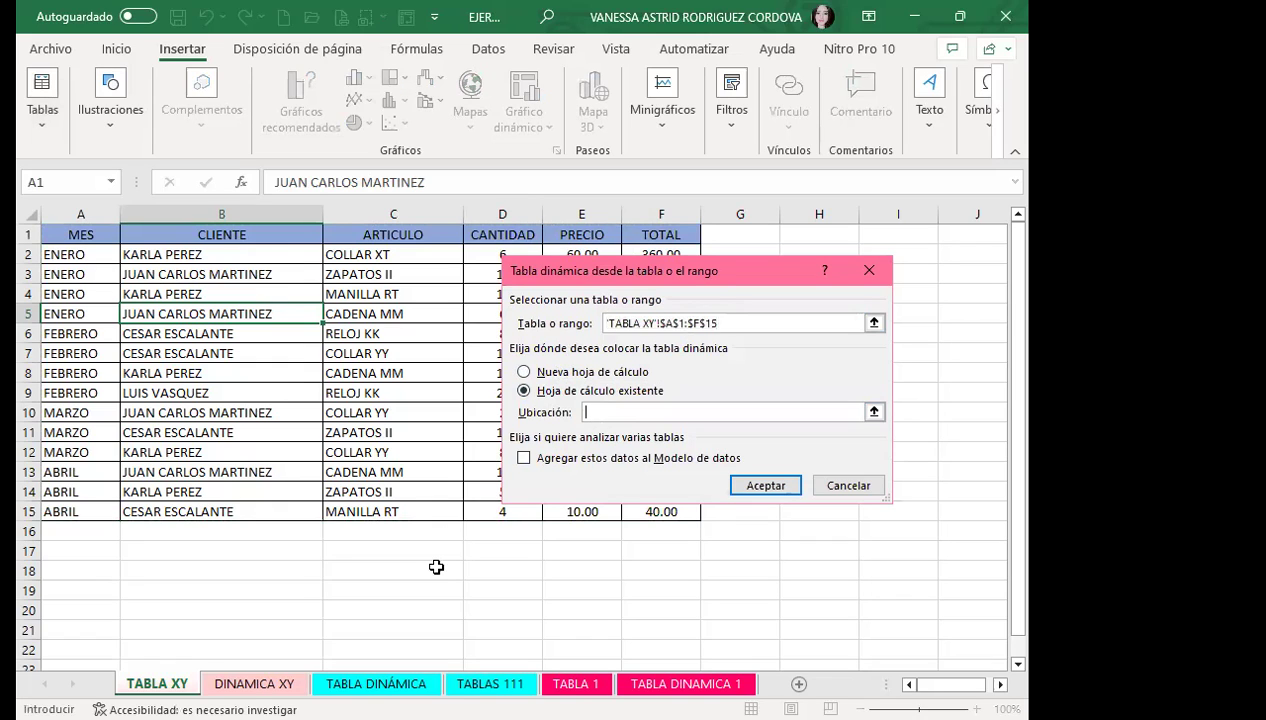
{"action": "left_click", "coordinate": [255, 684]}
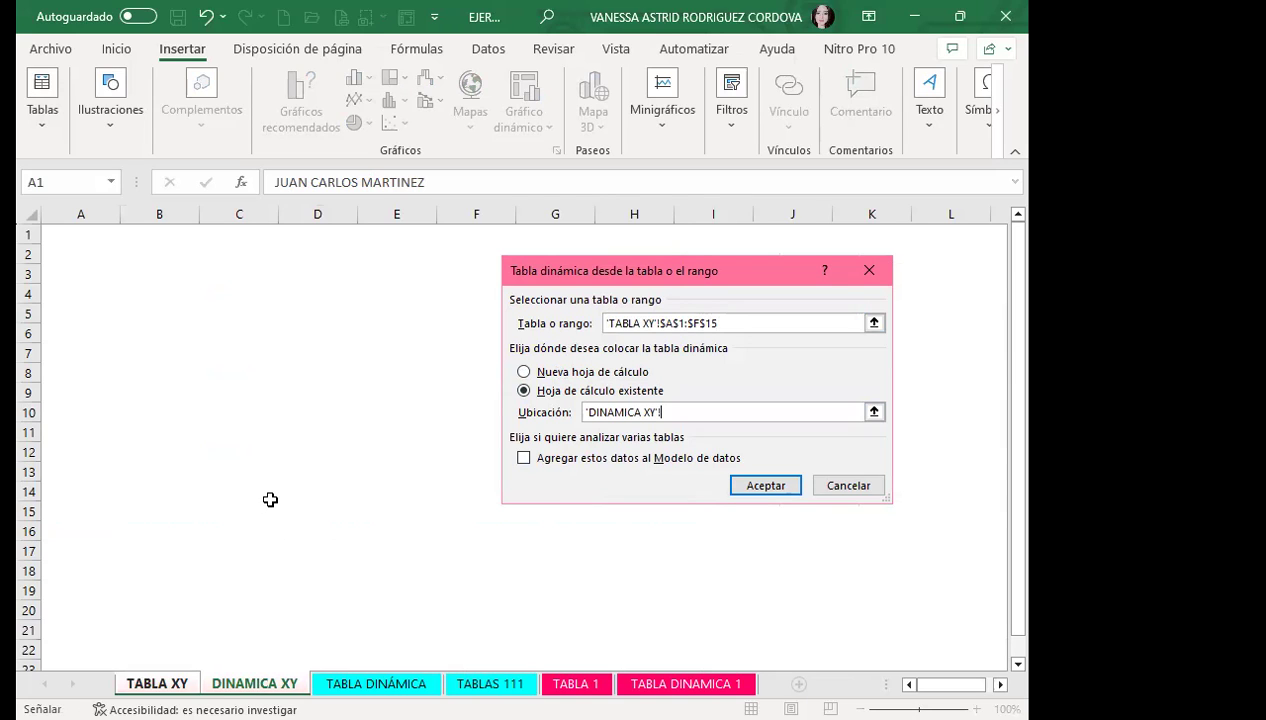
{"action": "left_click", "coordinate": [56, 292]}
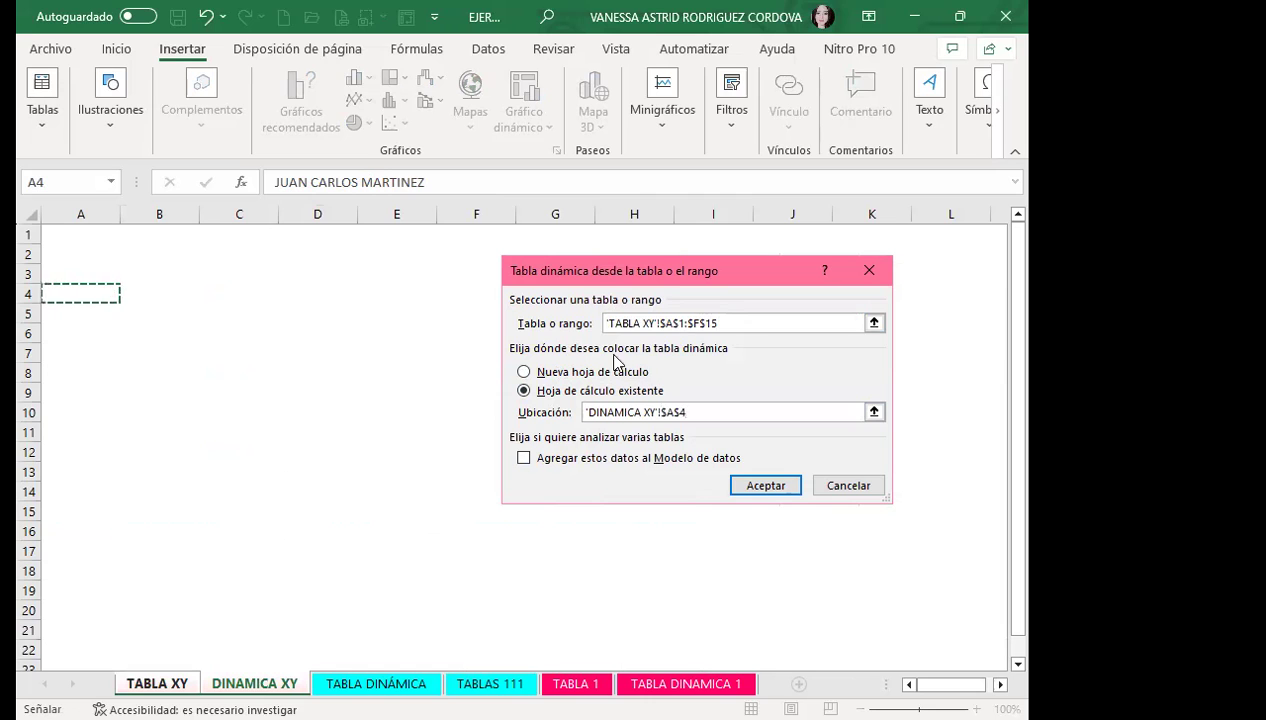
{"action": "left_click", "coordinate": [740, 487]}
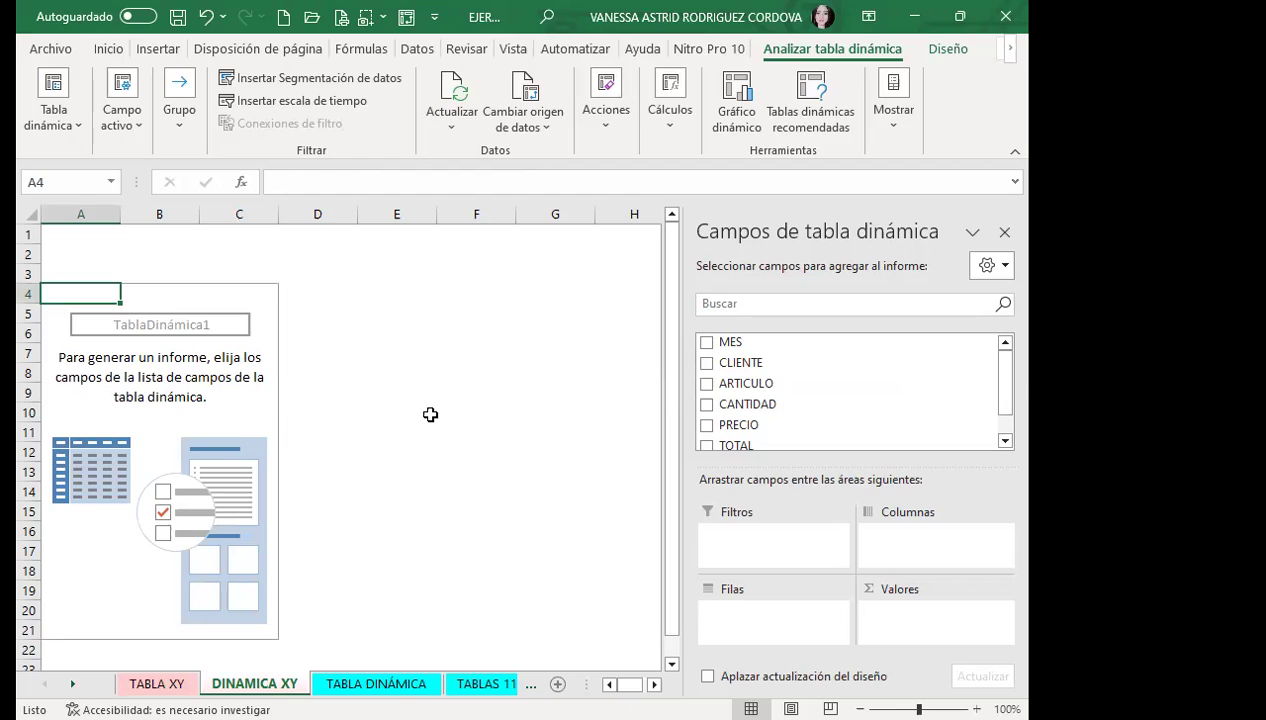
Change the pivot table name from TablaDinámica1 to TablaDinámica_EJERCICIO1.
{"action": "left_click", "coordinate": [77, 137]}
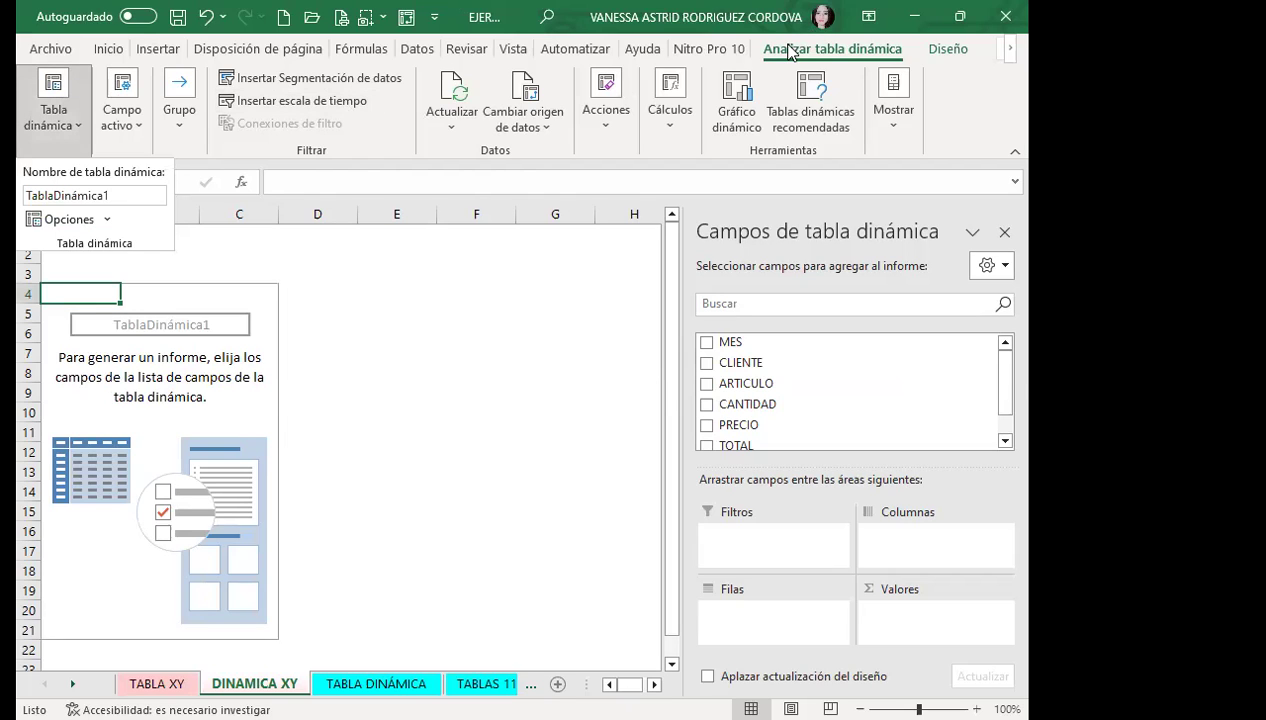
{"action": "left_click", "coordinate": [790, 52]}
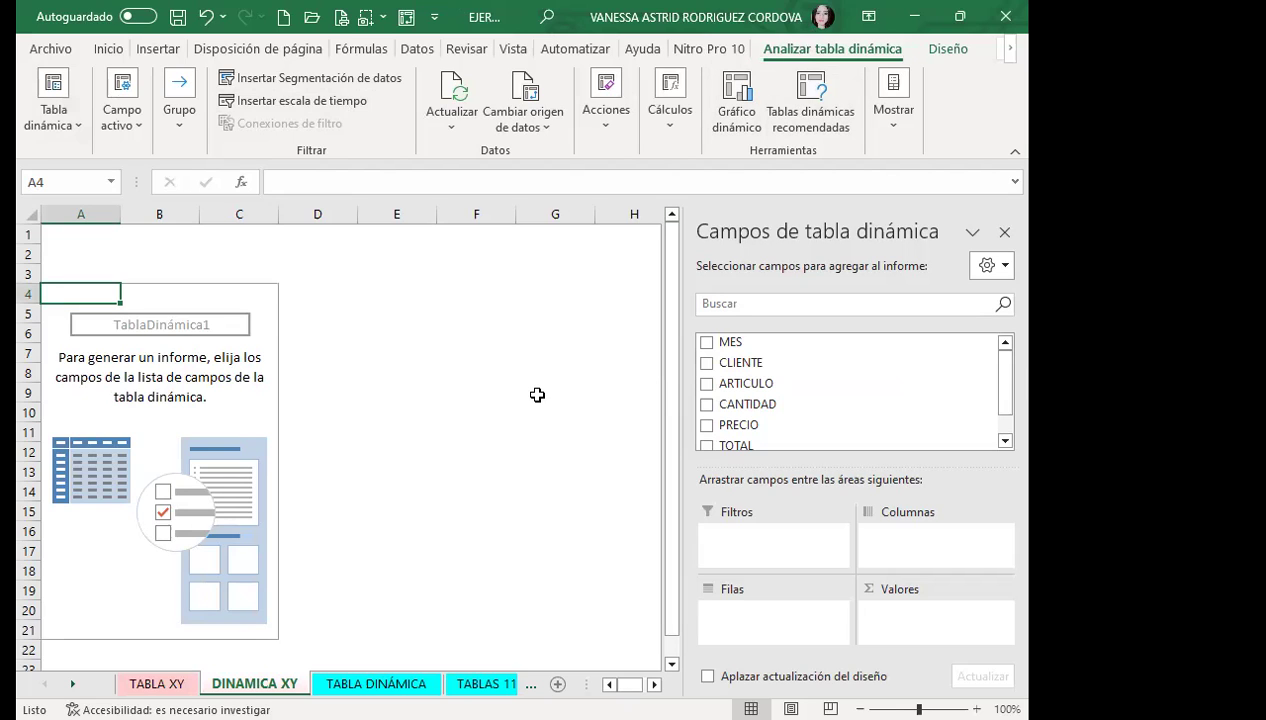
{"action": "left_click", "coordinate": [78, 126]}
{"action": "left_click", "coordinate": [128, 196]}
{"action": "left_click", "coordinate": [124, 197]}
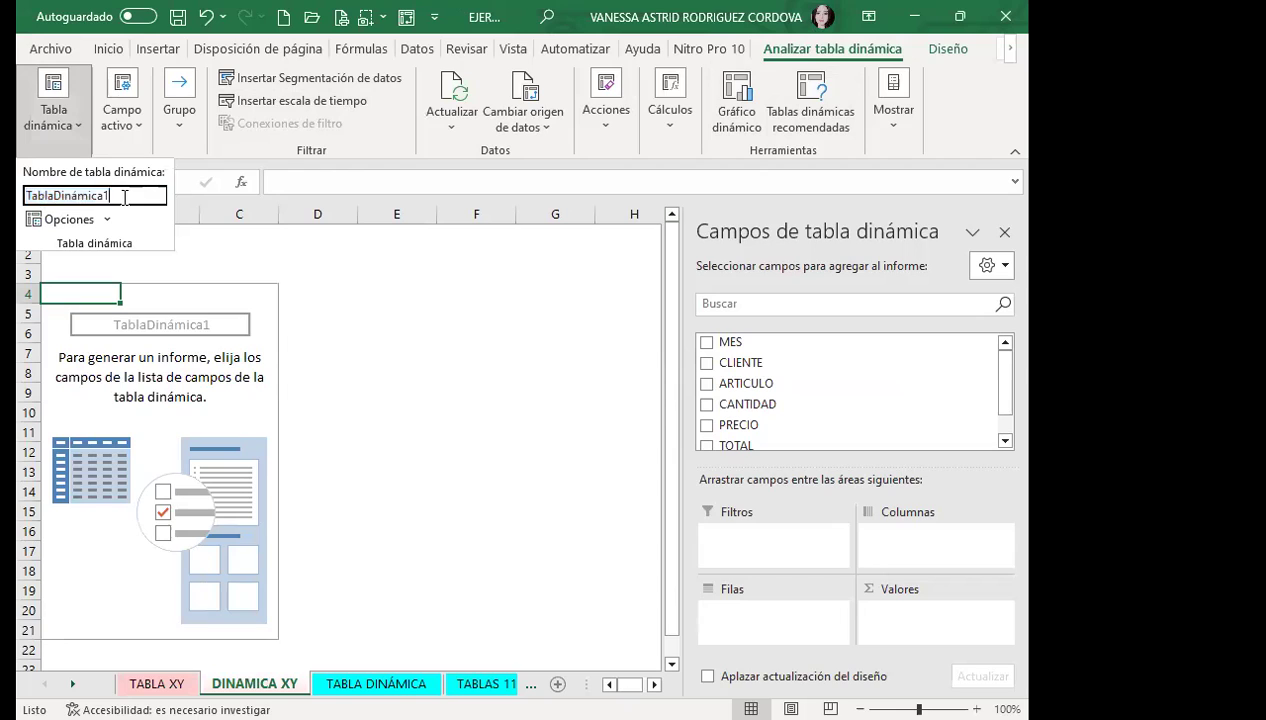
{"action": "key", "text": "BackSpace"}
{"action": "type", "text": "_"}
{"action": "type", "text": "EJERCICIO1"}
{"action": "key", "text": "Return"}
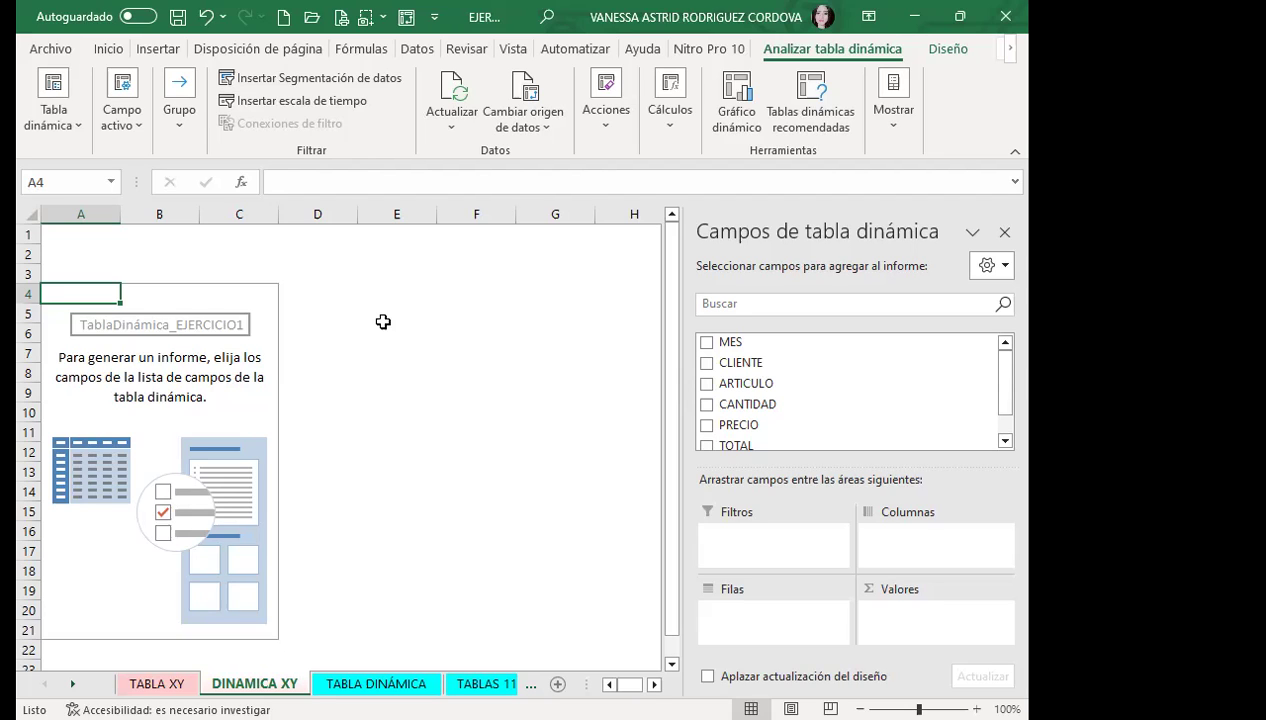
{"action": "left_click", "coordinate": [213, 357]}
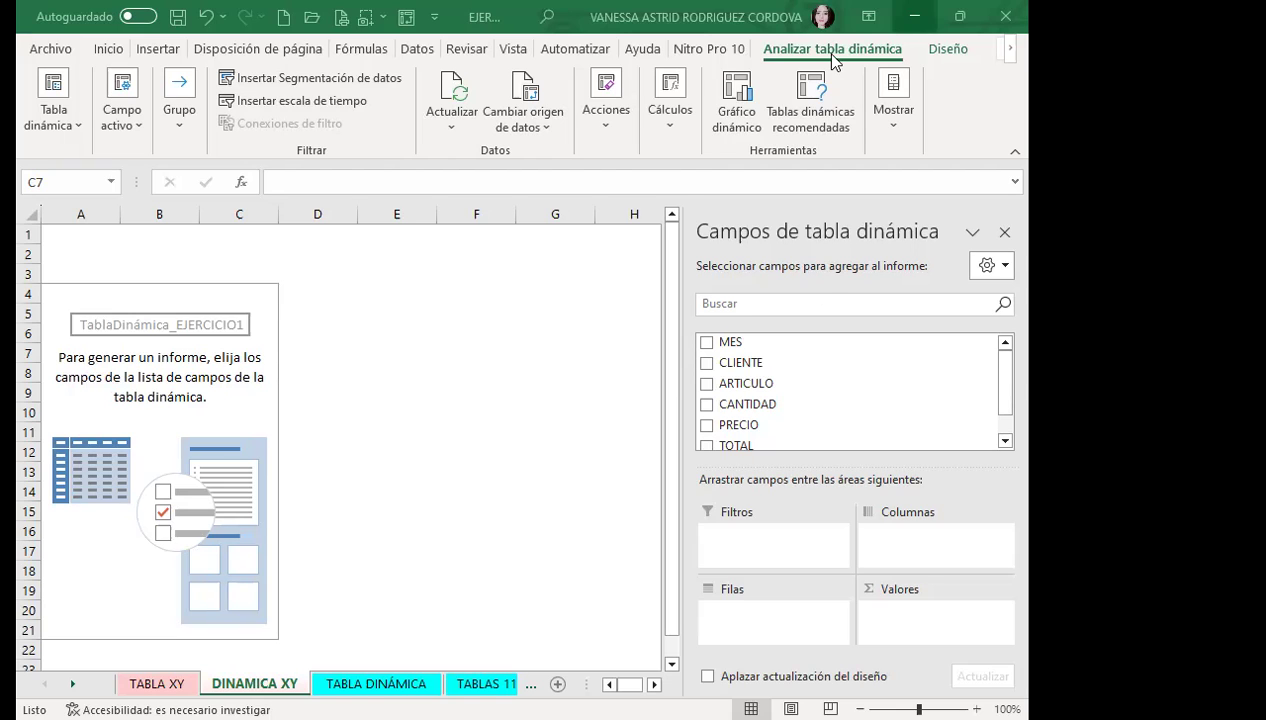
Place MES in Columnas (ENERO–ABRIL) and CLIENTE in Filas of the pivot table.
{"action": "left_click", "coordinate": [707, 344]}
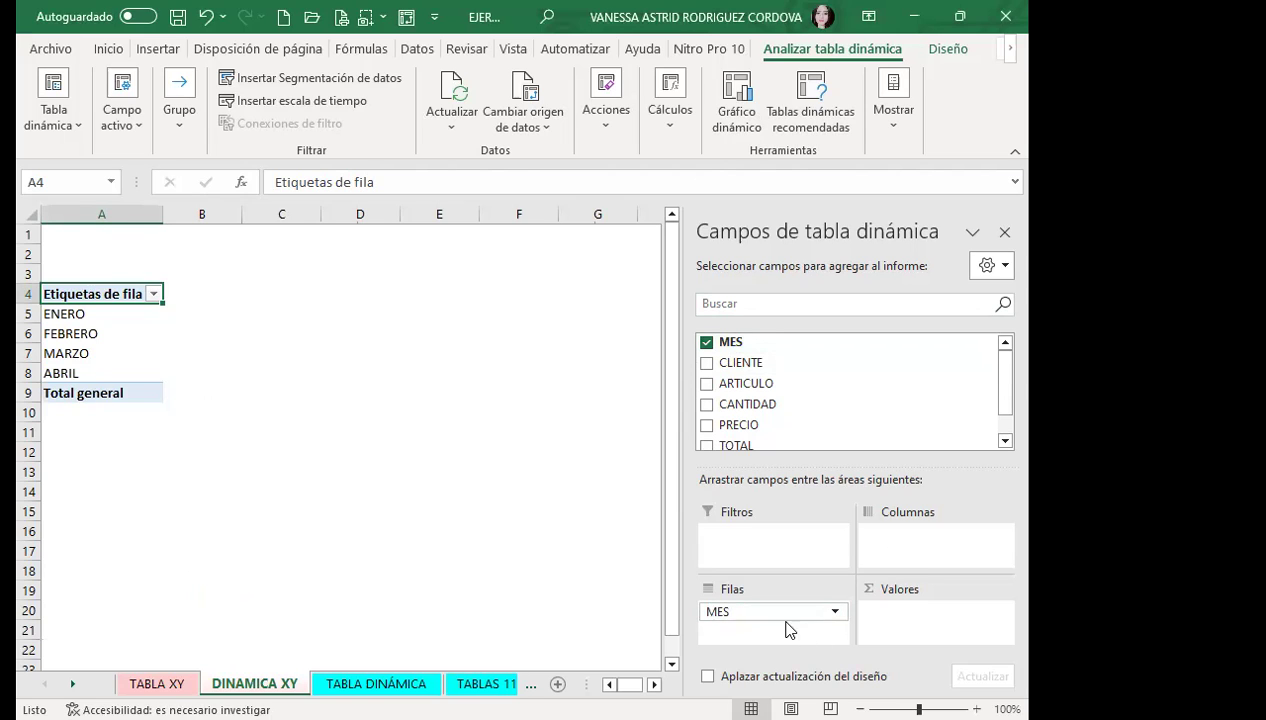
{"action": "left_click_drag", "start_coordinate": [774, 611], "coordinate": [911, 545]}
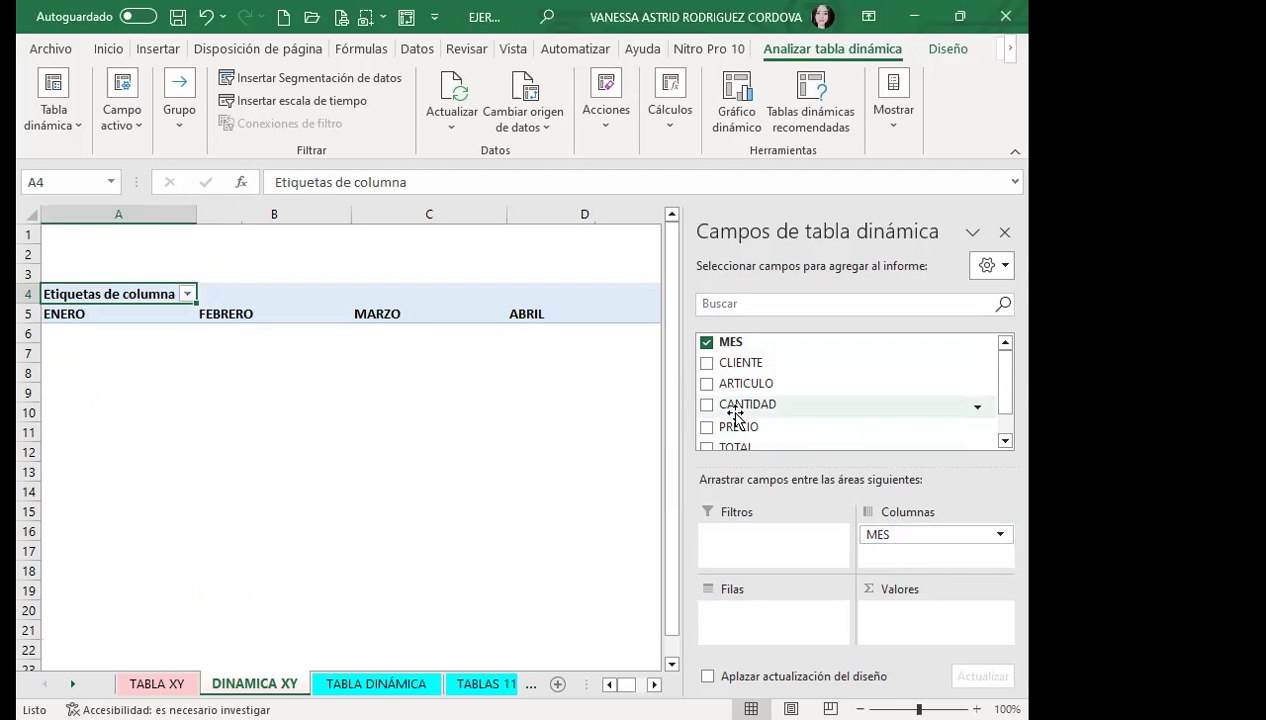
{"action": "left_click", "coordinate": [706, 364]}
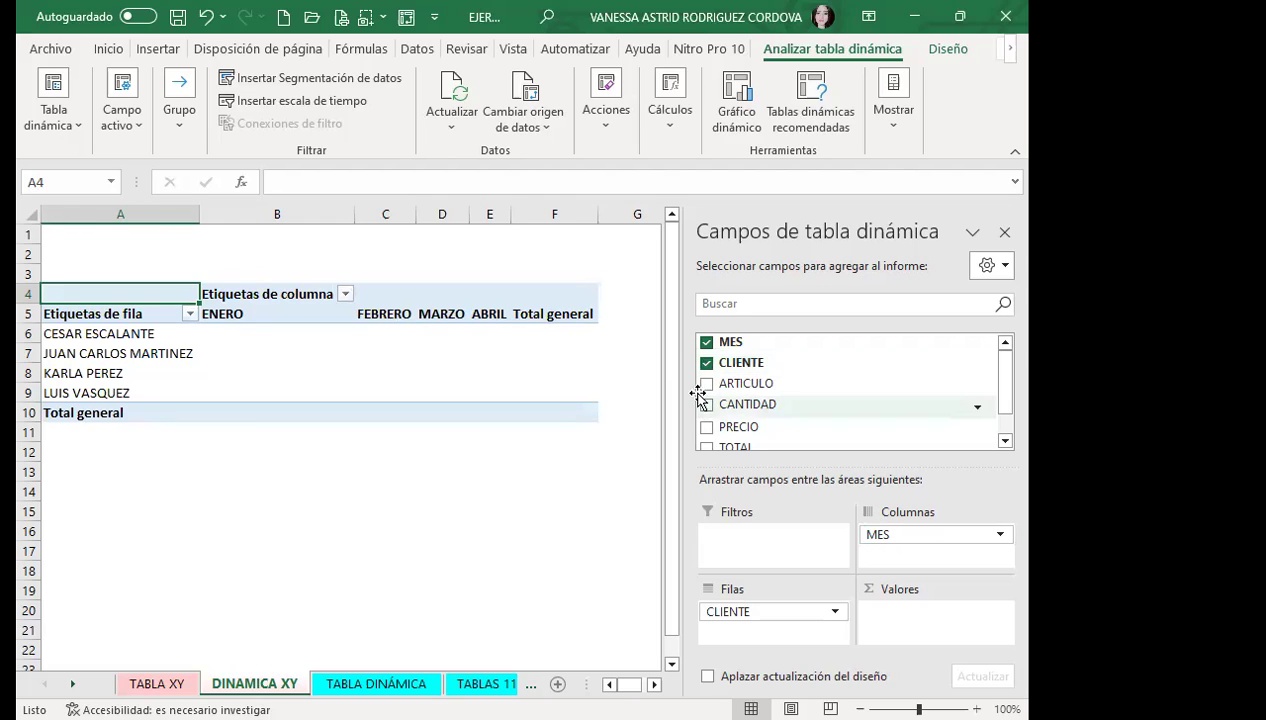
Nest ARTICULO under each client and sum TOTAL by month, giving 3180 for the first client.
{"action": "left_click", "coordinate": [706, 384]}
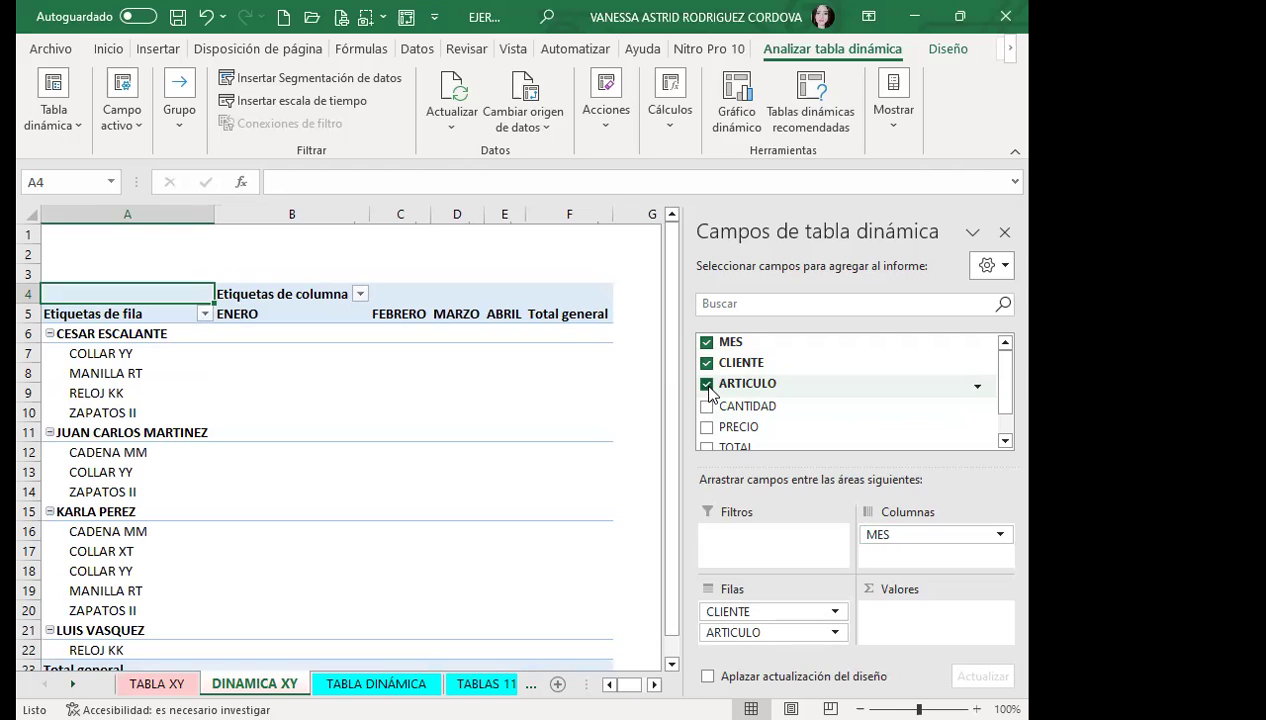
{"action": "left_click", "coordinate": [705, 447]}
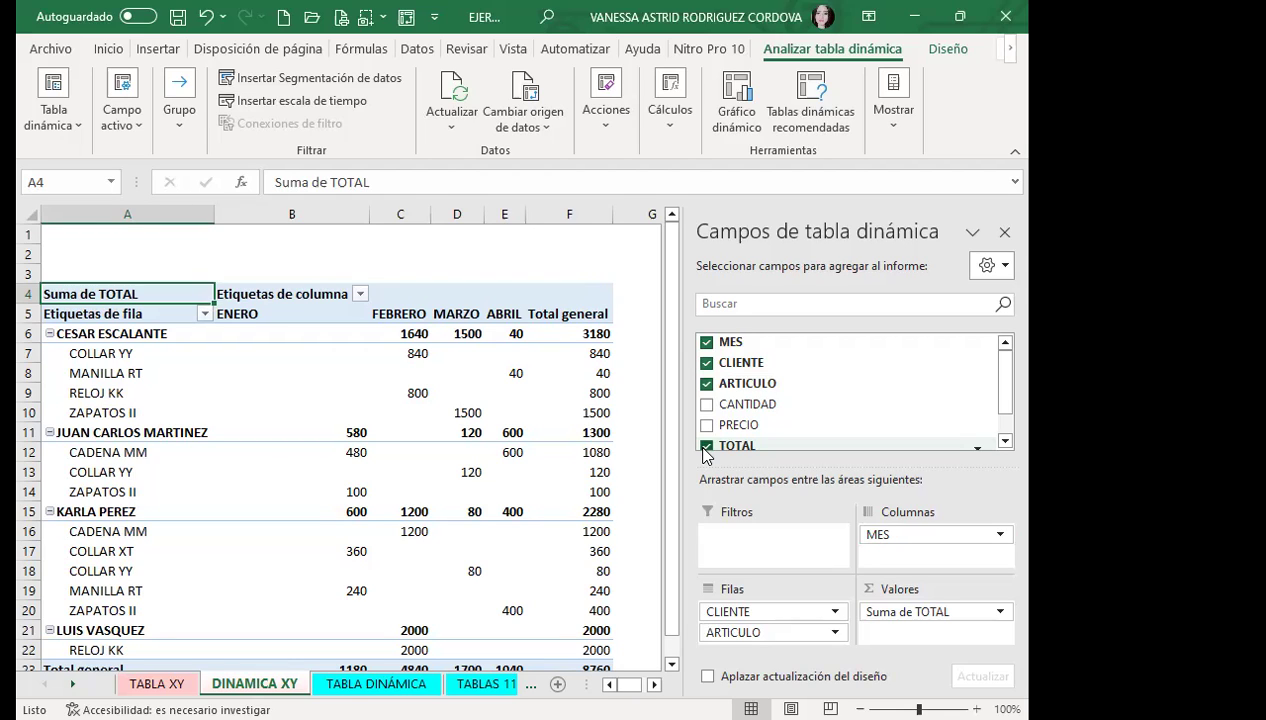
{"action": "left_click", "coordinate": [622, 268]}
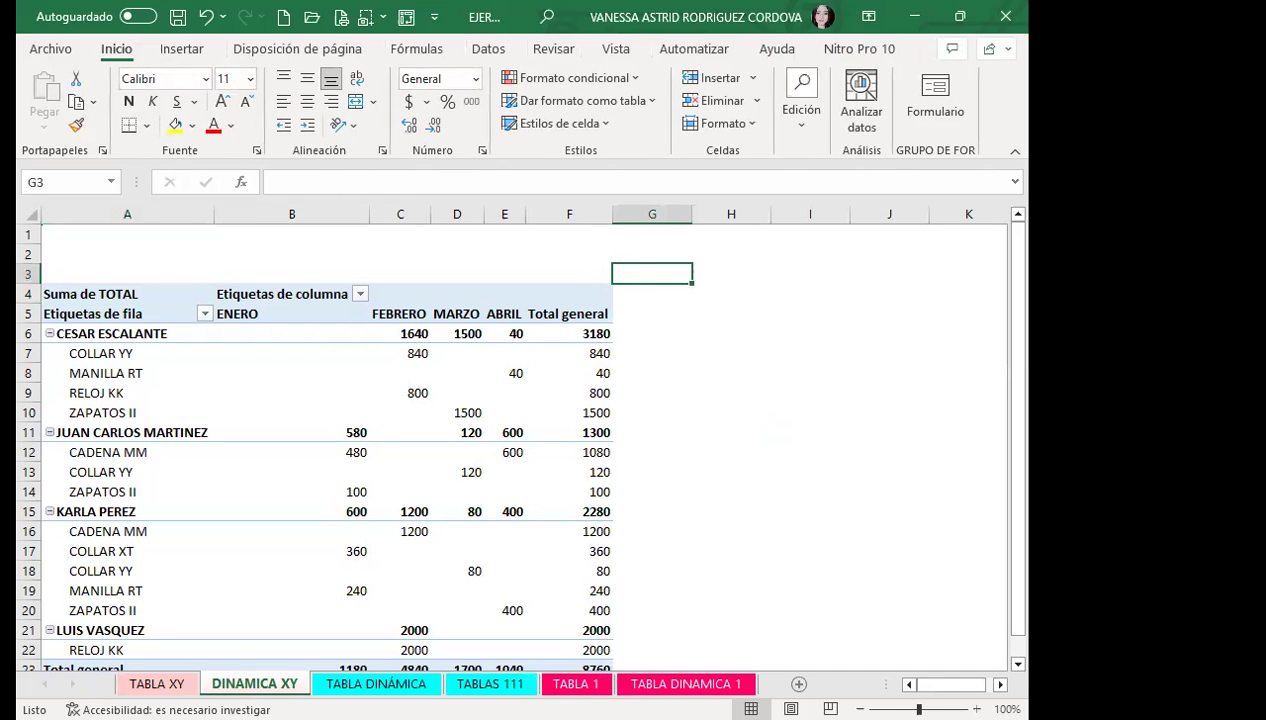
{"action": "scroll", "coordinate": [243, 438], "scroll_direction": "down", "scroll_amount": 2}
{"action": "scroll", "coordinate": [260, 438], "scroll_direction": "up", "scroll_amount": 2}
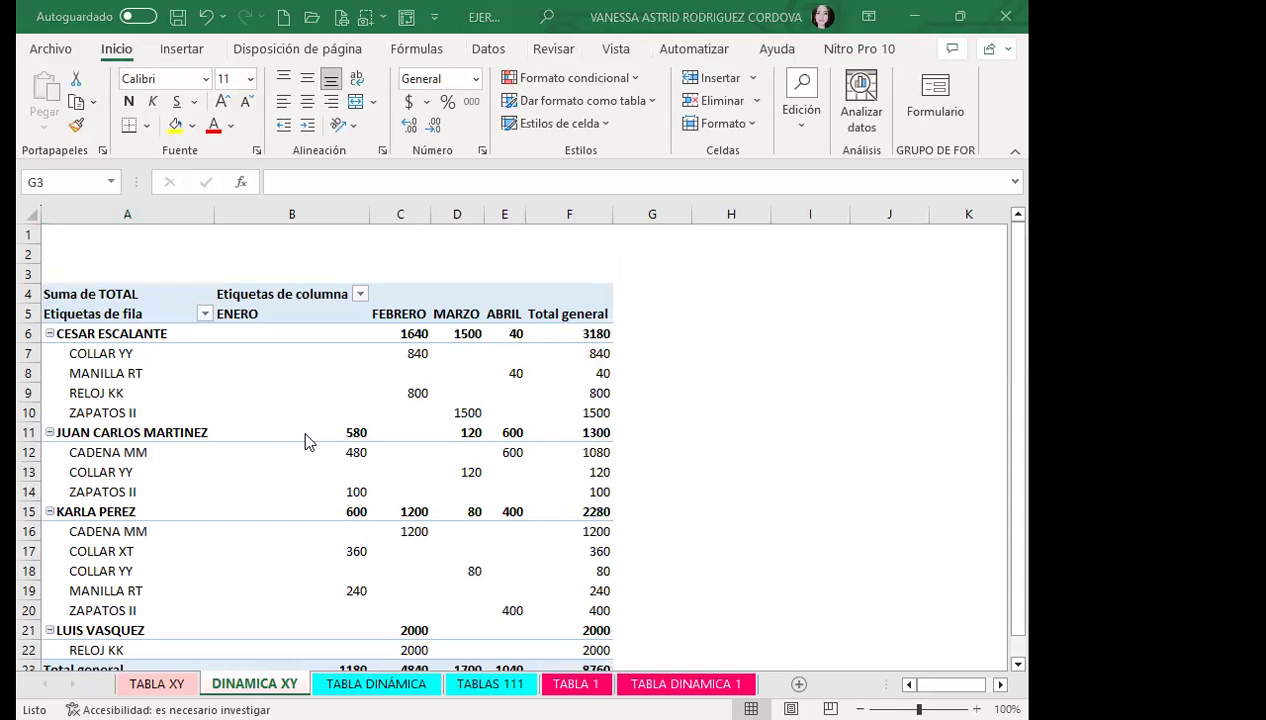
{"action": "left_click", "coordinate": [306, 371]}
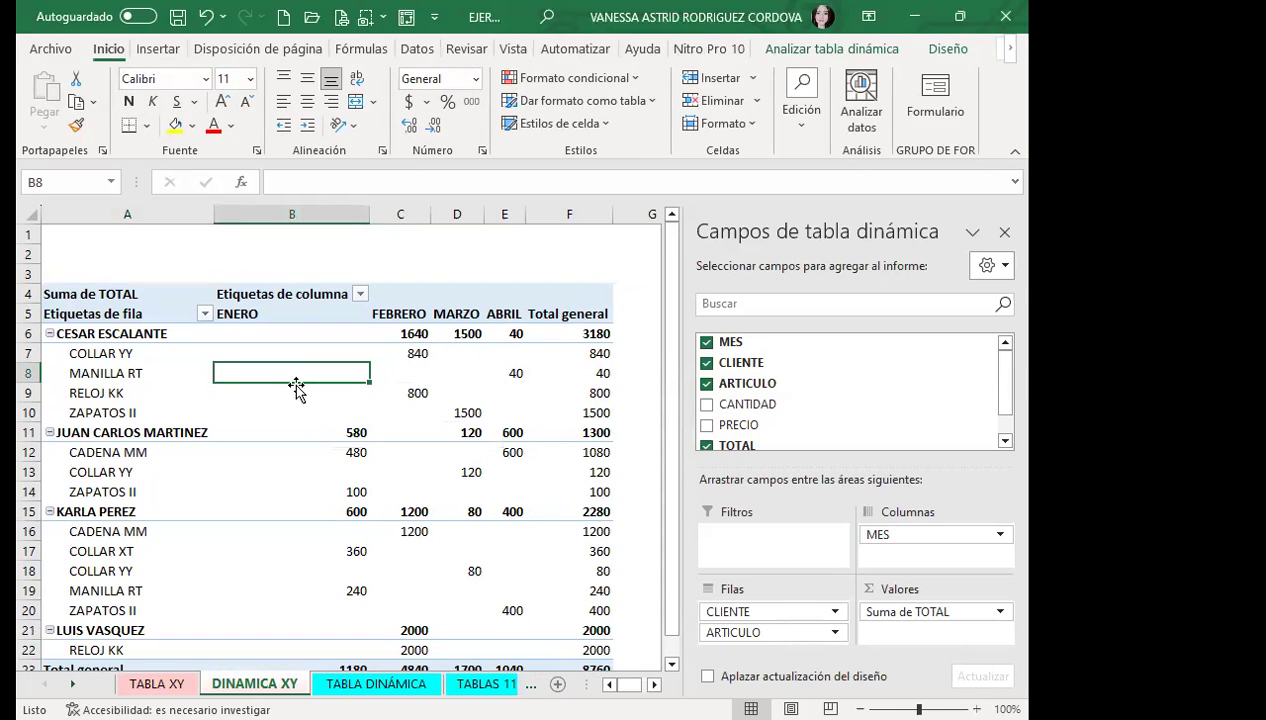
{"action": "scroll", "coordinate": [285, 405], "scroll_direction": "down", "scroll_amount": 2}
{"action": "scroll", "coordinate": [266, 418], "scroll_direction": "down", "scroll_amount": 1}
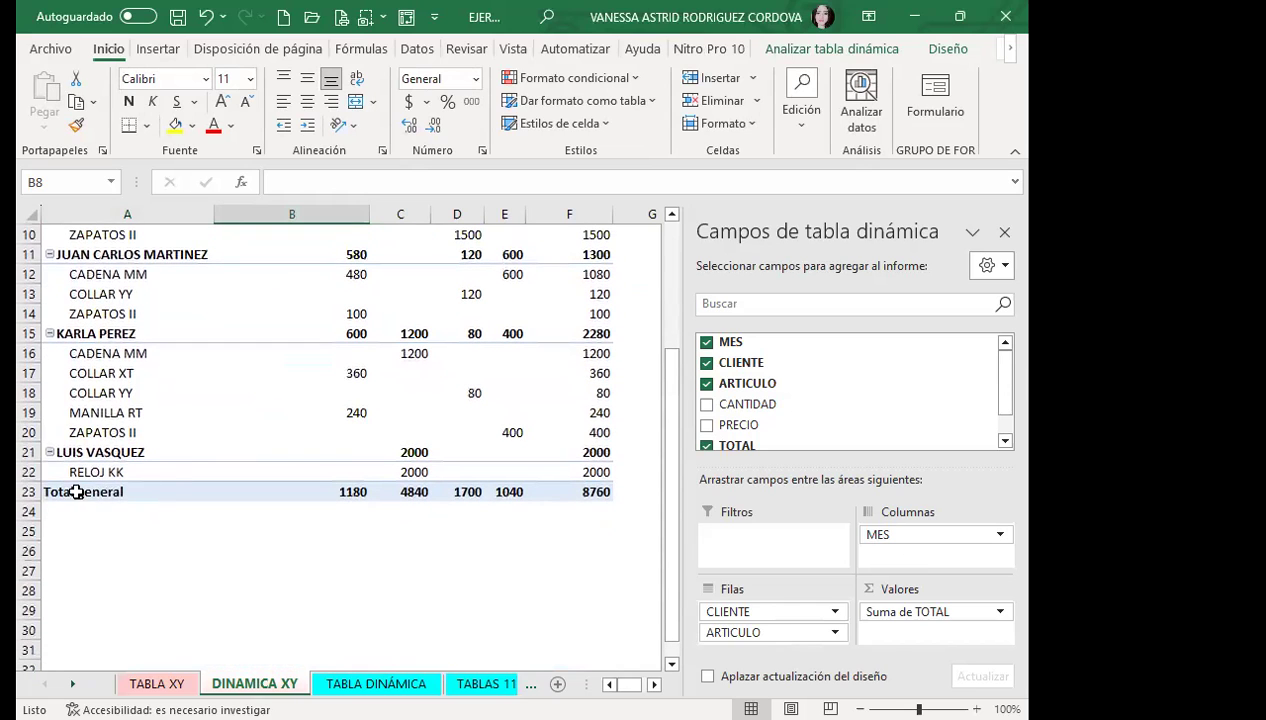
{"action": "scroll", "coordinate": [345, 470], "scroll_direction": "up", "scroll_amount": 3}
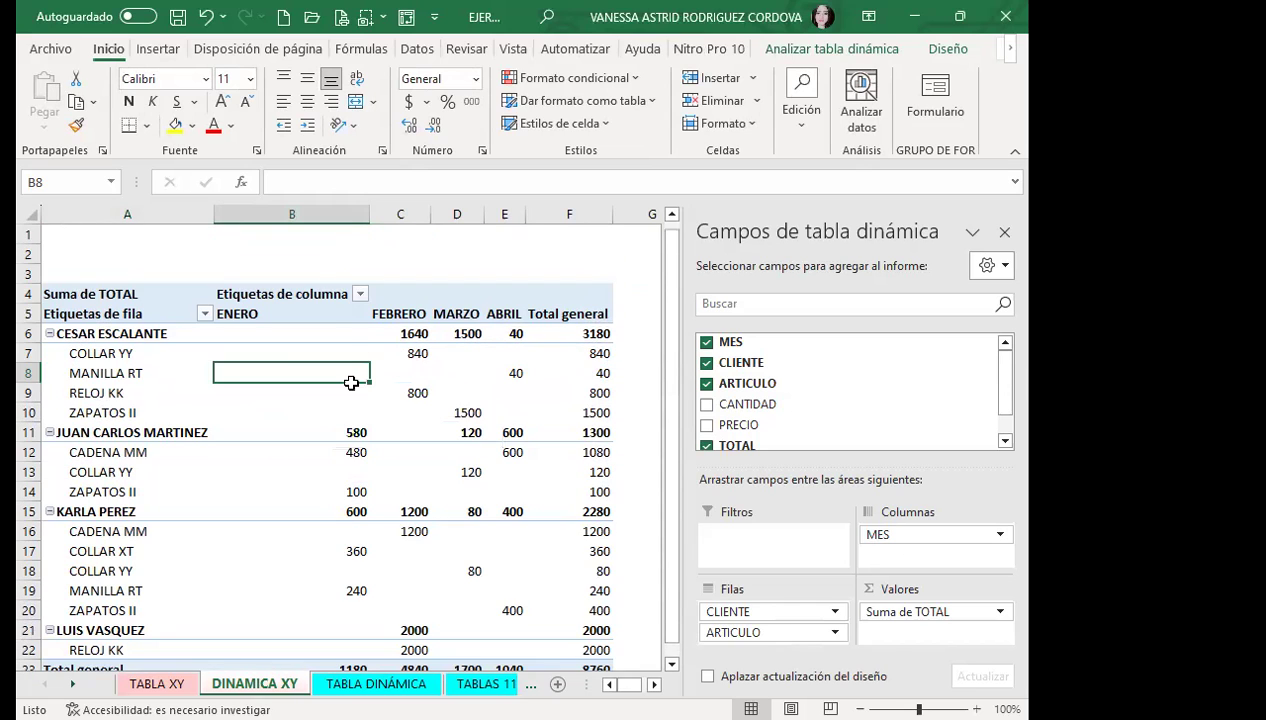
{"action": "scroll", "coordinate": [365, 498], "scroll_direction": "down", "scroll_amount": 3}
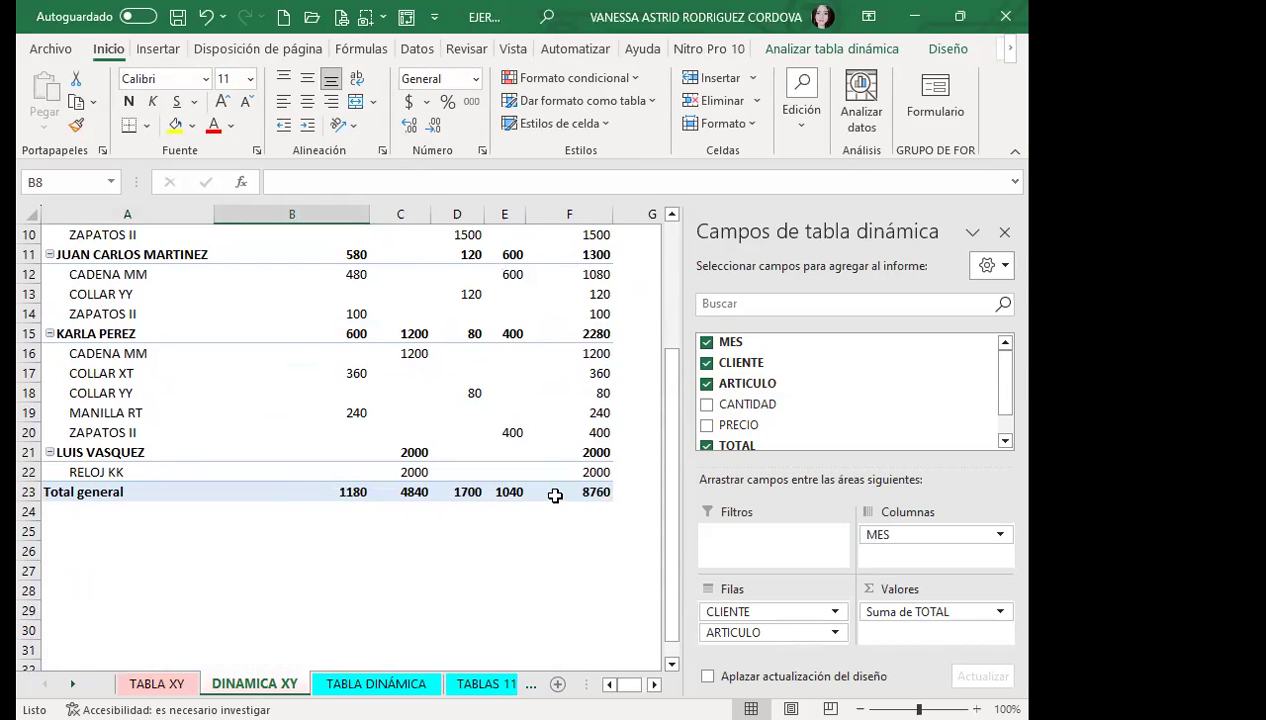
{"action": "mouse_move", "coordinate": [567, 496]}
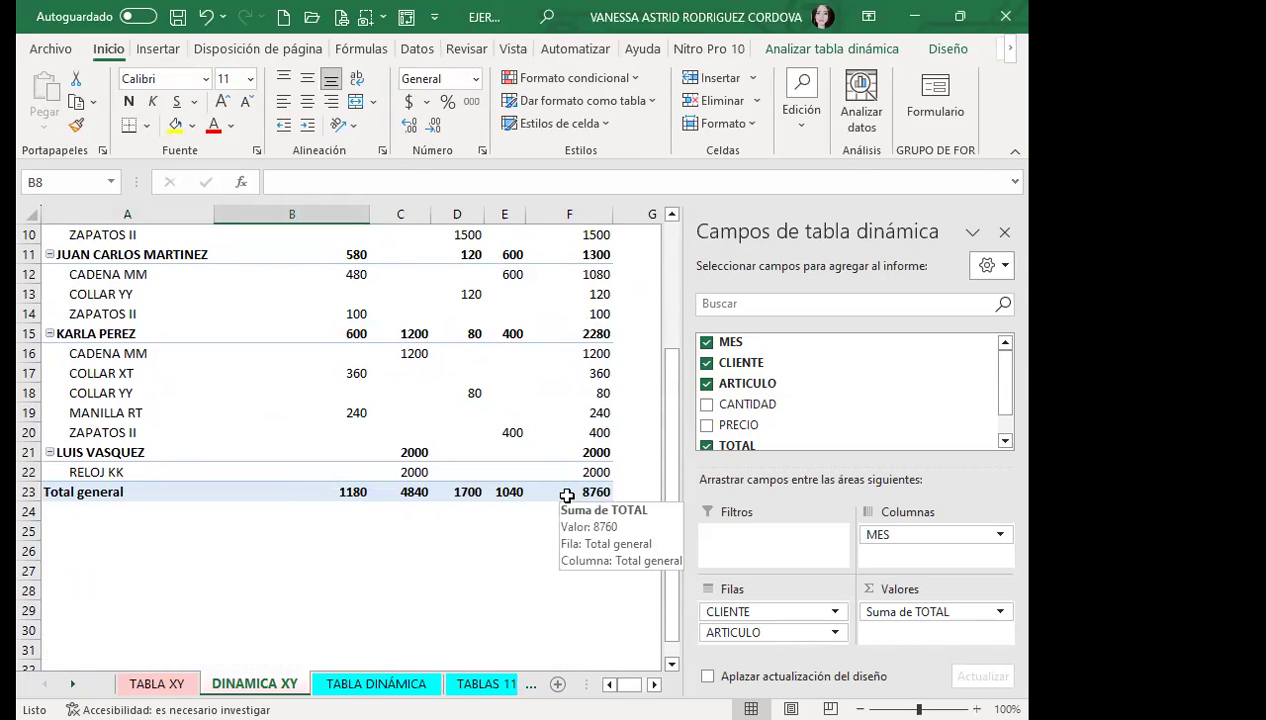
{"action": "scroll", "coordinate": [566, 496], "scroll_direction": "up", "scroll_amount": 2}
{"action": "scroll", "coordinate": [543, 429], "scroll_direction": "up", "scroll_amount": 1}
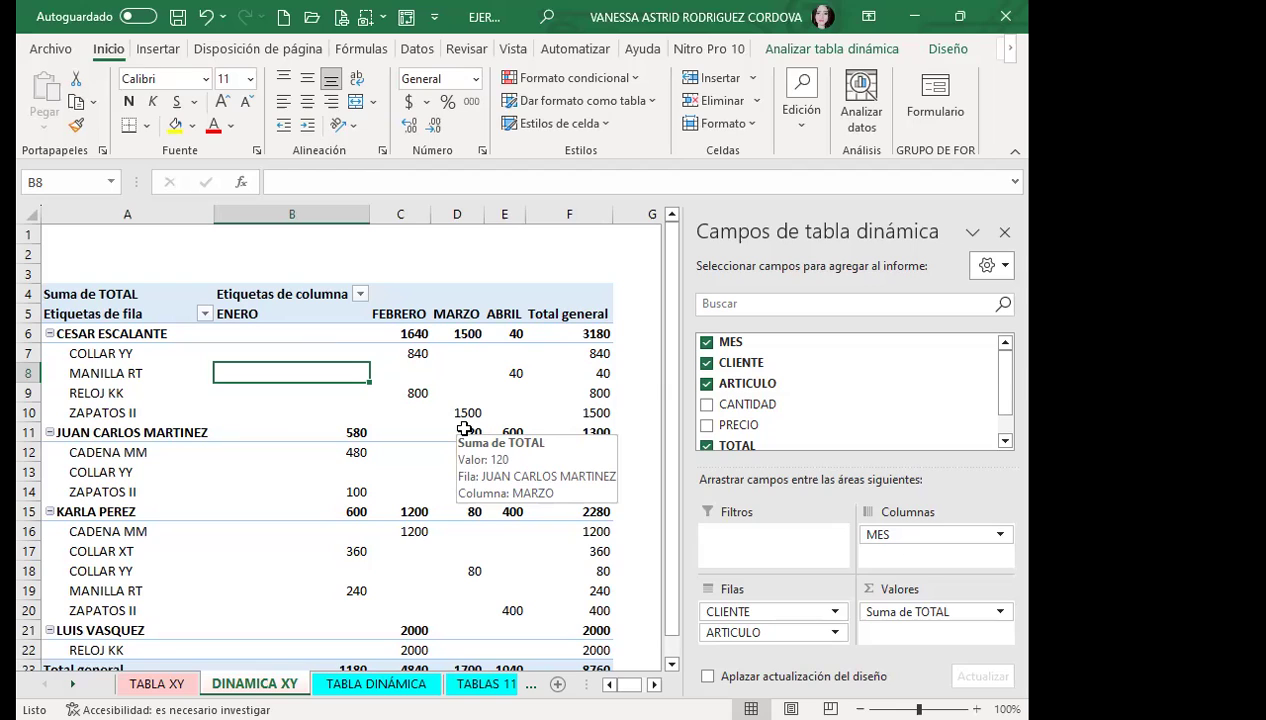
{"action": "mouse_move", "coordinate": [465, 429]}
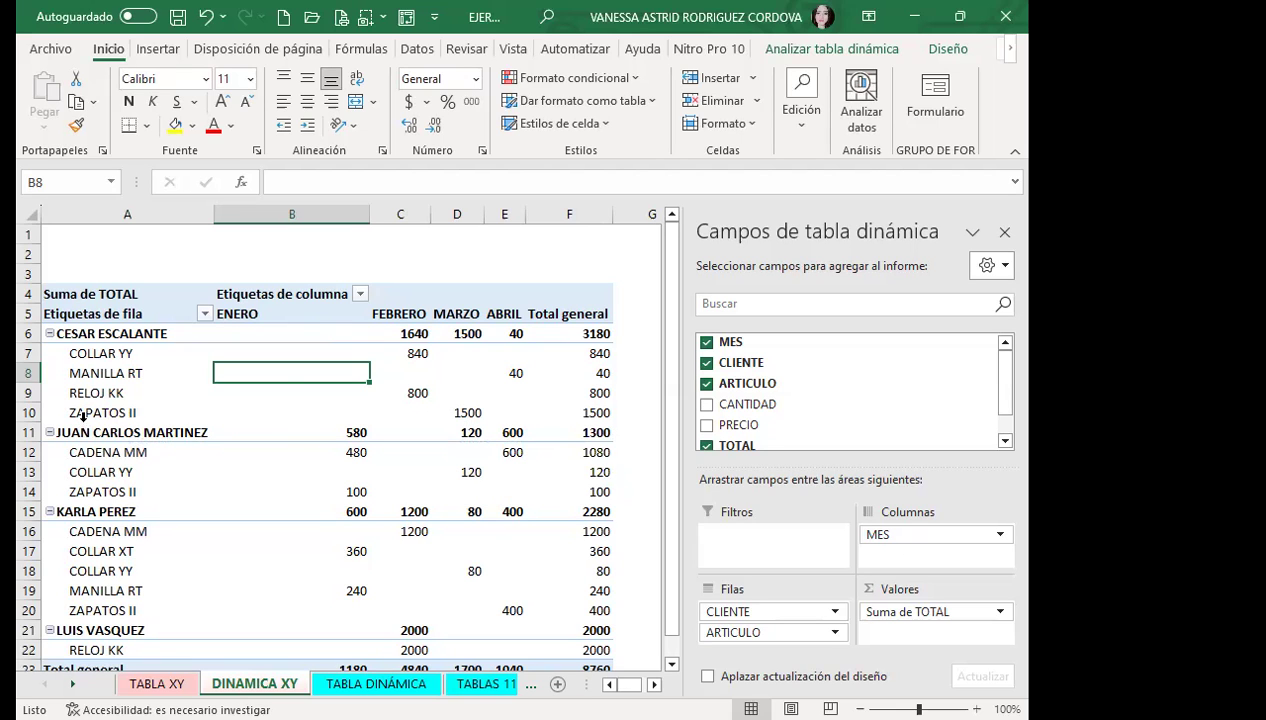
{"action": "scroll", "coordinate": [260, 460], "scroll_direction": "down", "scroll_amount": 1}
{"action": "scroll", "coordinate": [274, 636], "scroll_direction": "down", "scroll_amount": 1}
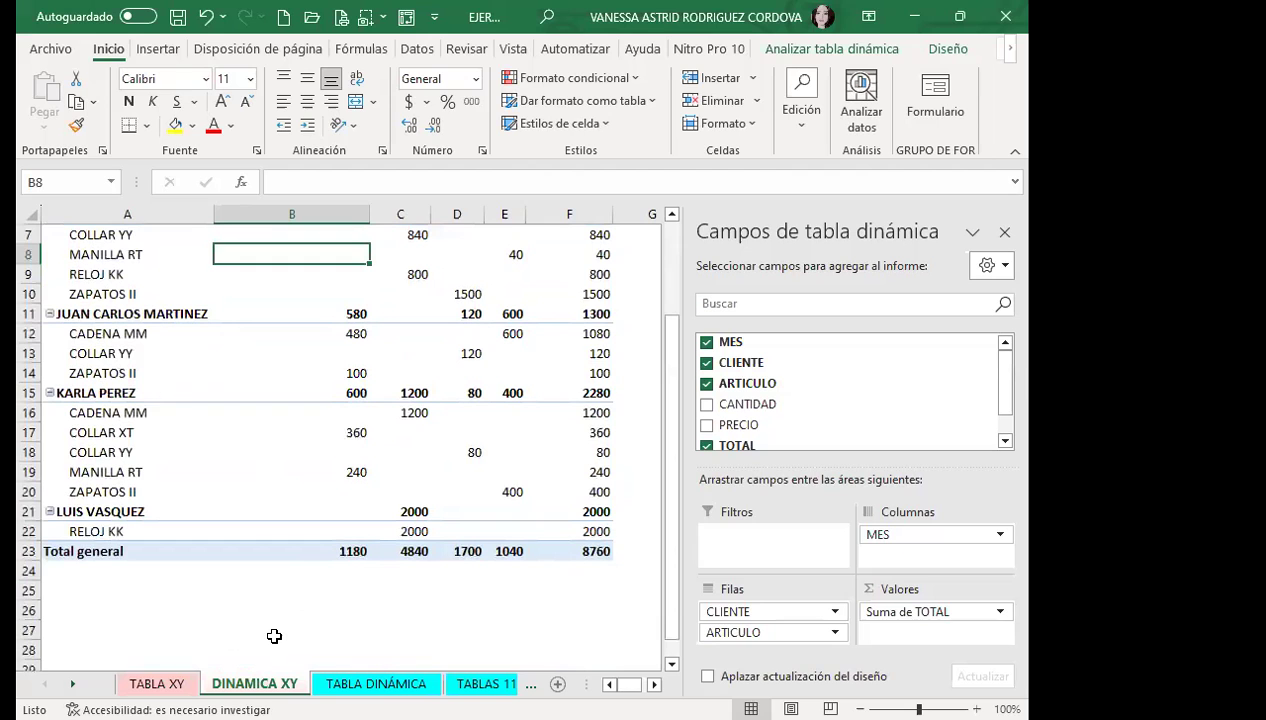
{"action": "scroll", "coordinate": [226, 612], "scroll_direction": "up", "scroll_amount": 2}
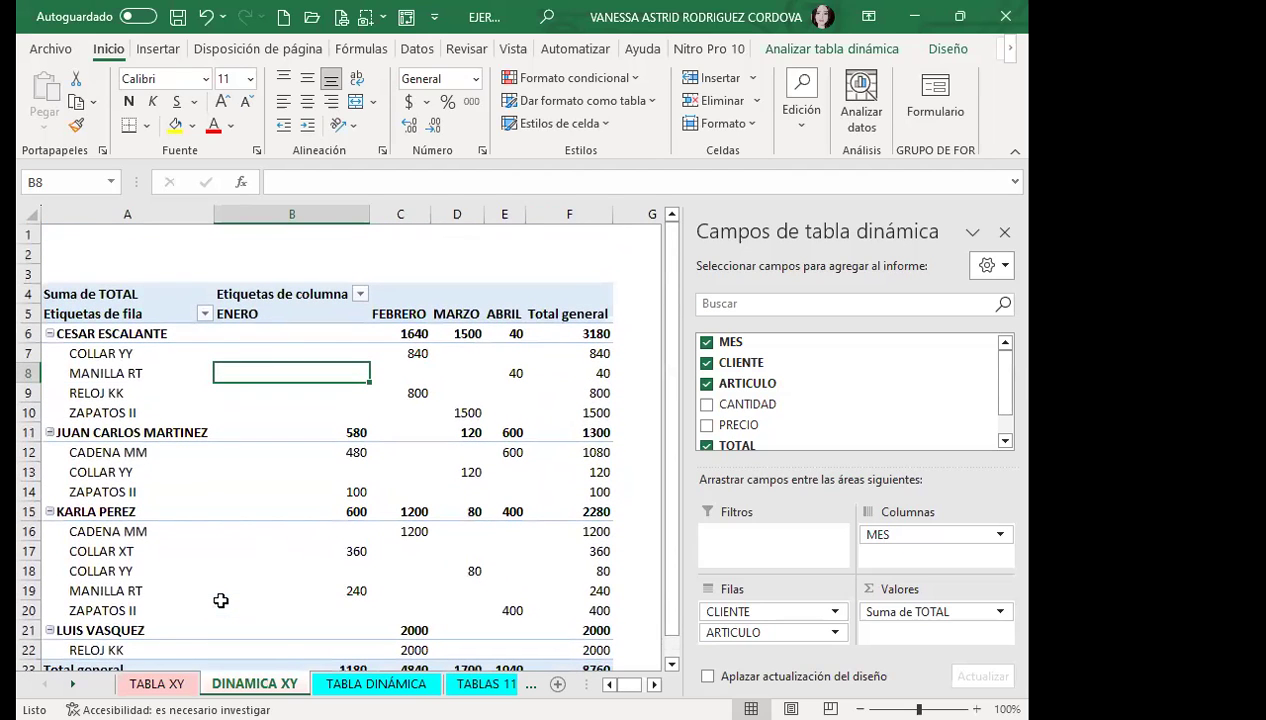
{"action": "mouse_move", "coordinate": [232, 470]}
{"action": "scroll", "coordinate": [236, 487], "scroll_direction": "down", "scroll_amount": 2}
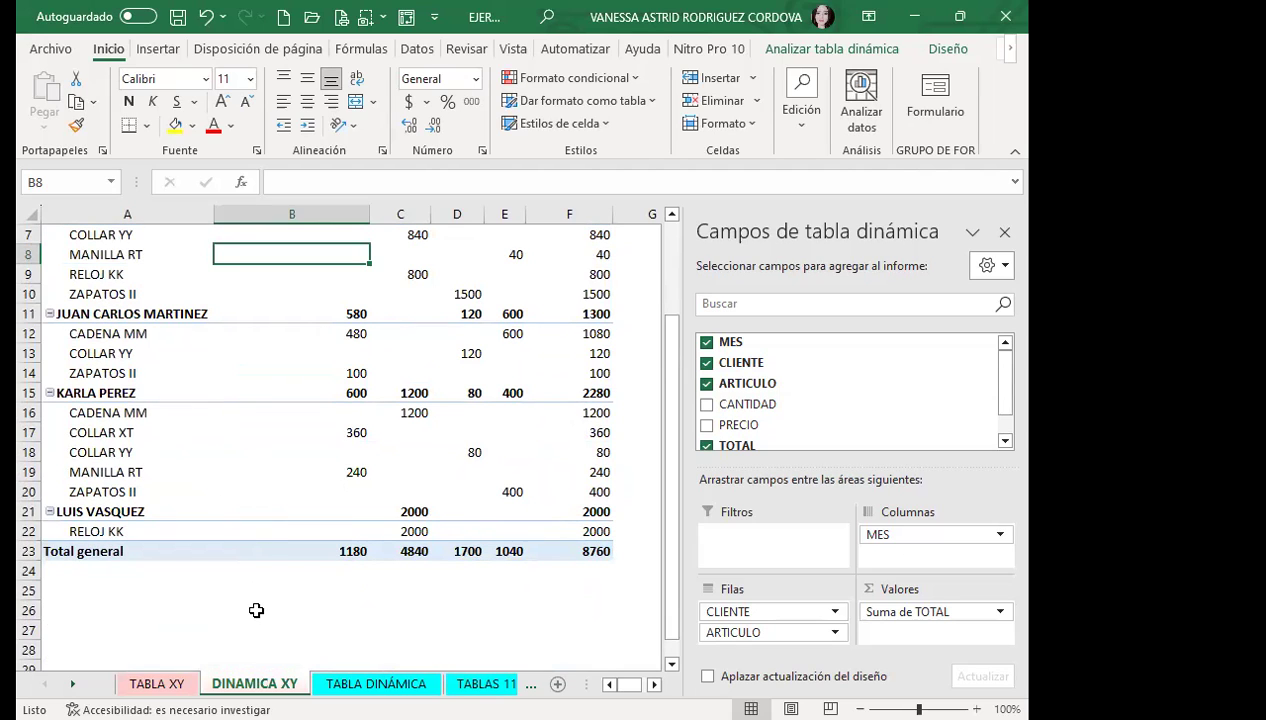
{"action": "scroll", "coordinate": [256, 610], "scroll_direction": "up", "scroll_amount": 2}
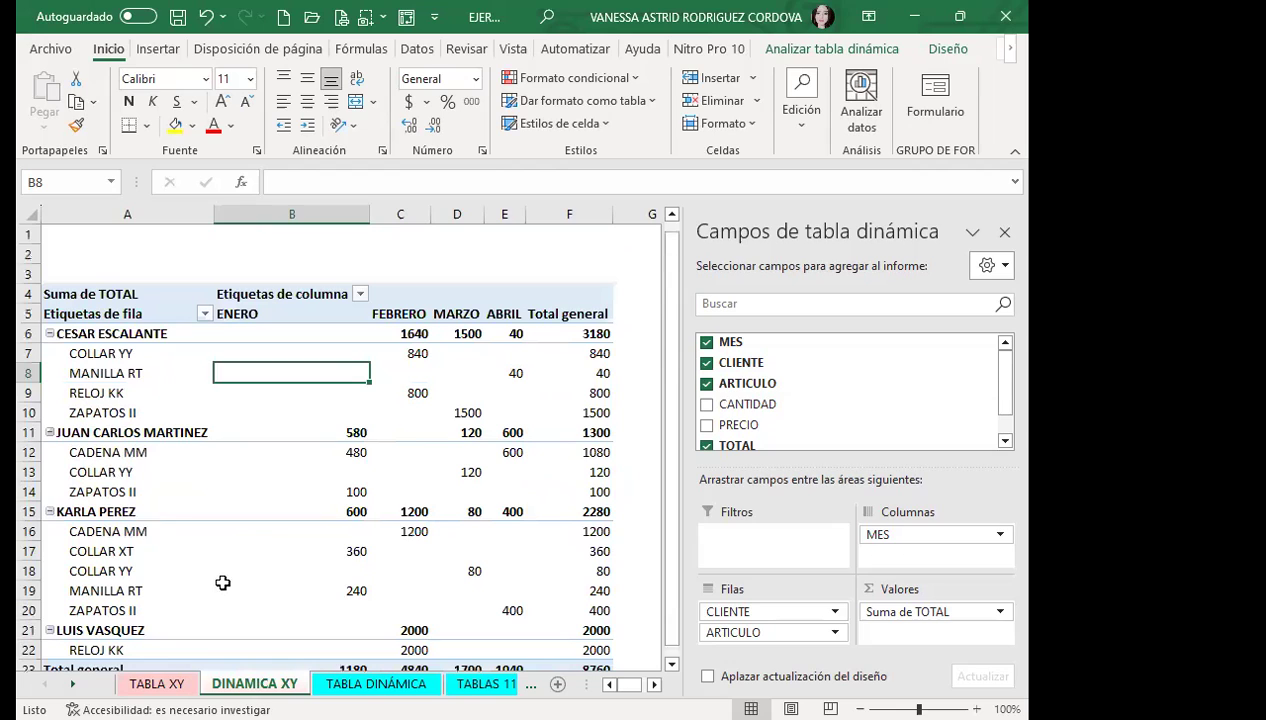
{"action": "left_click", "coordinate": [45, 337]}
{"action": "left_click", "coordinate": [48, 334]}
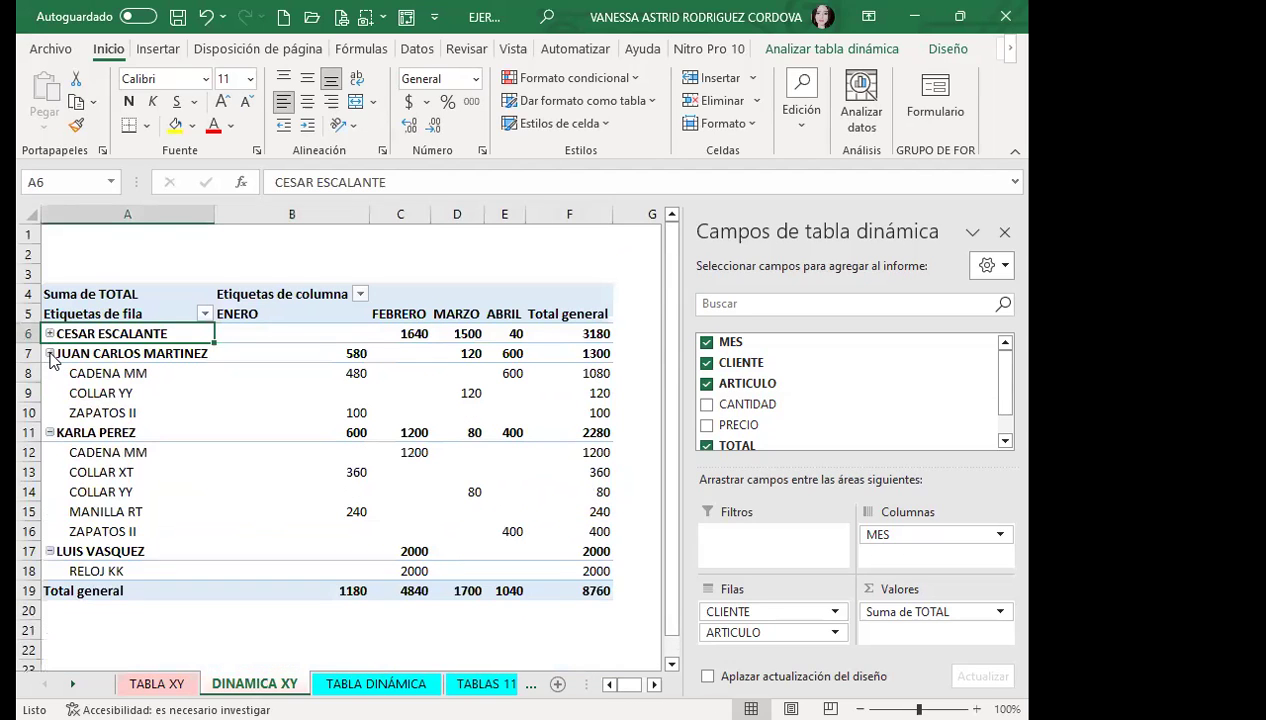
Collapse the second, third and fourth clients to summary rows of 1300, 2280 and 2000.
{"action": "left_click", "coordinate": [49, 353]}
{"action": "left_click", "coordinate": [49, 373]}
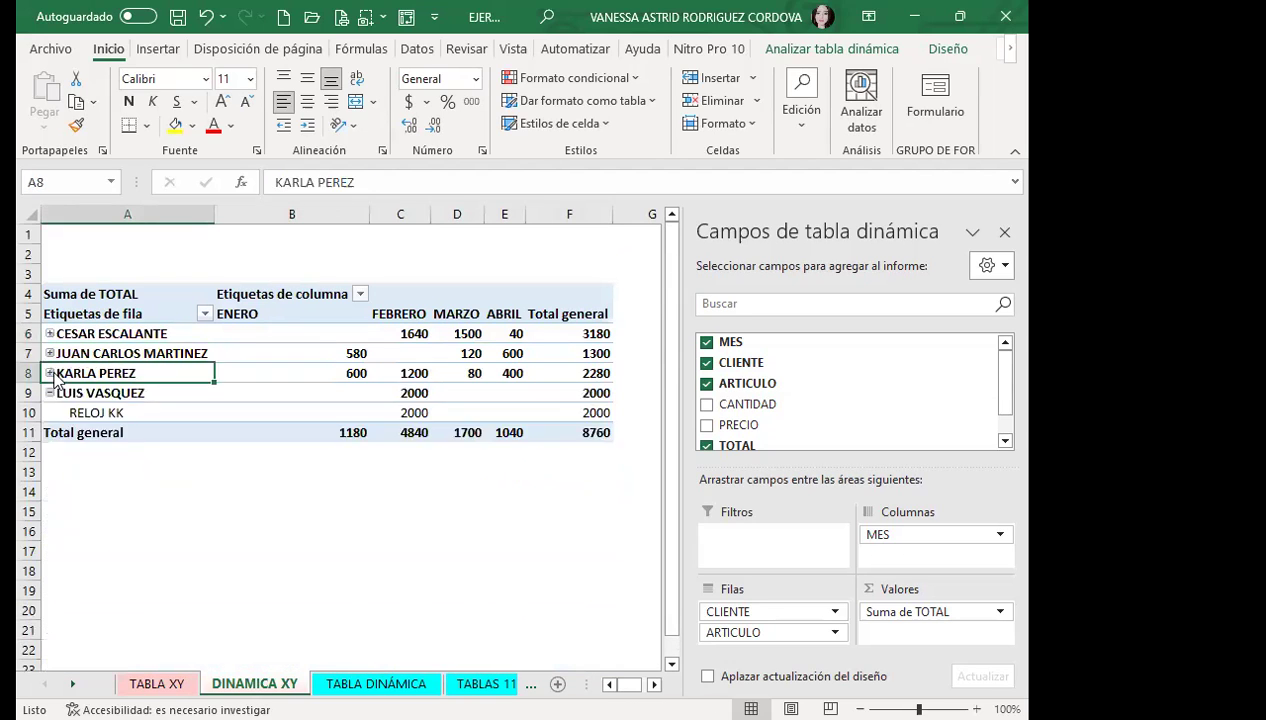
{"action": "left_click", "coordinate": [49, 393]}
{"action": "left_click", "coordinate": [258, 489]}
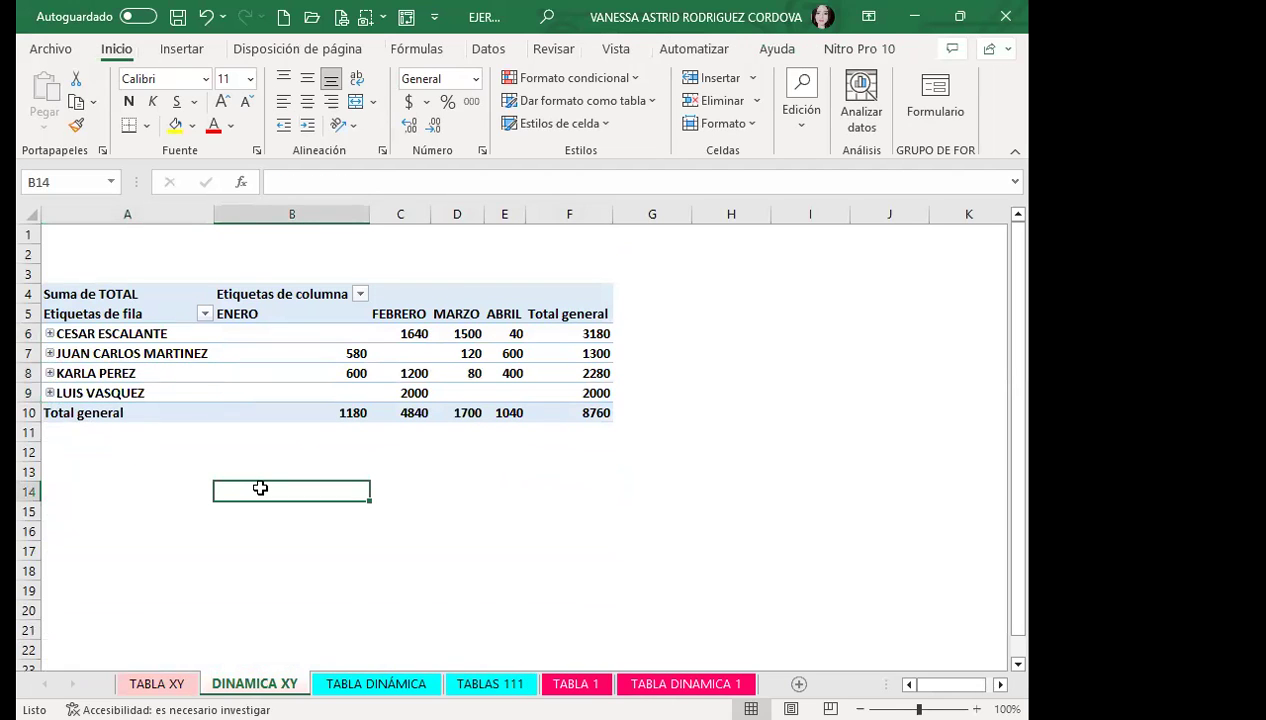
{"action": "left_click", "coordinate": [273, 352]}
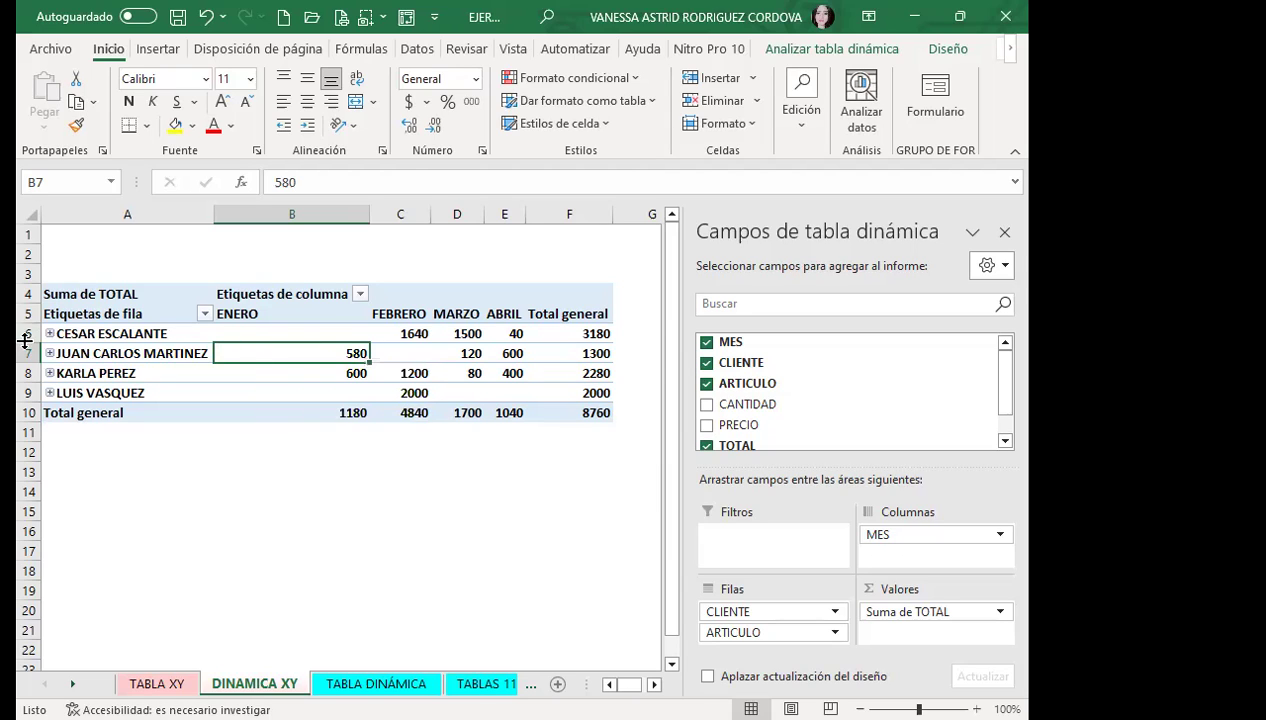
{"action": "left_click", "coordinate": [49, 373]}
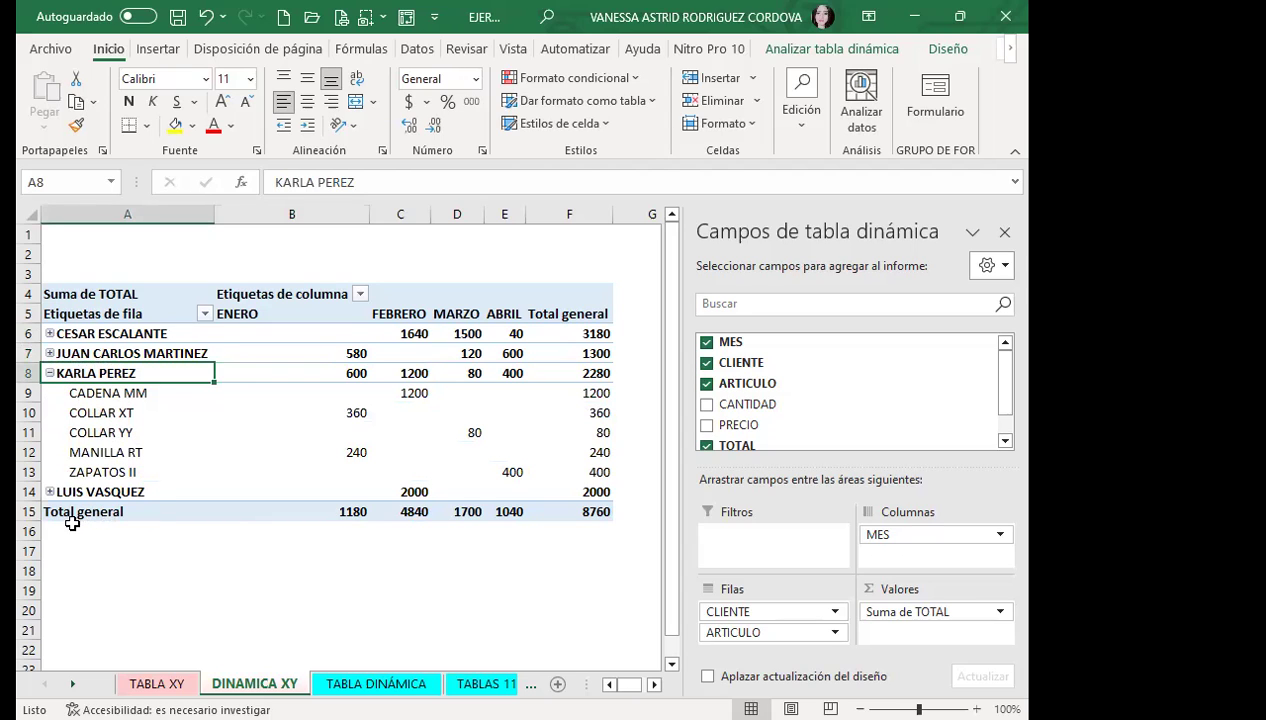
{"action": "left_click", "coordinate": [49, 492]}
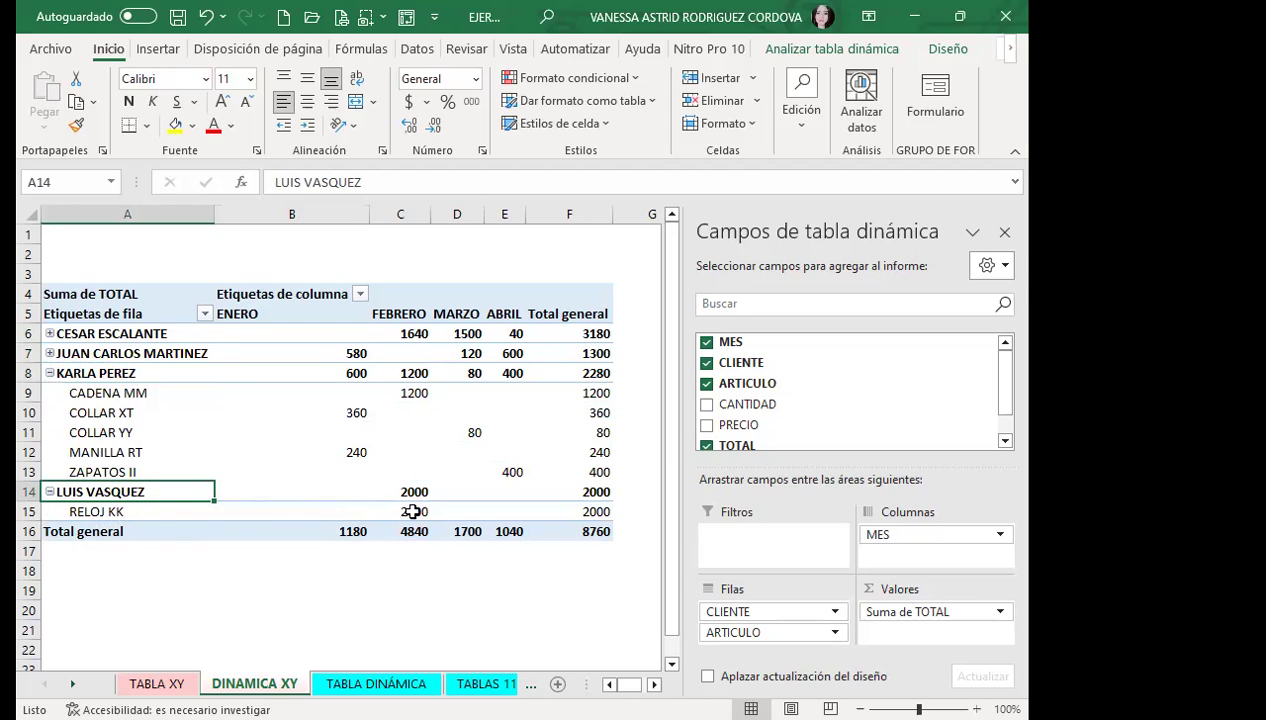
{"action": "mouse_move", "coordinate": [460, 528]}
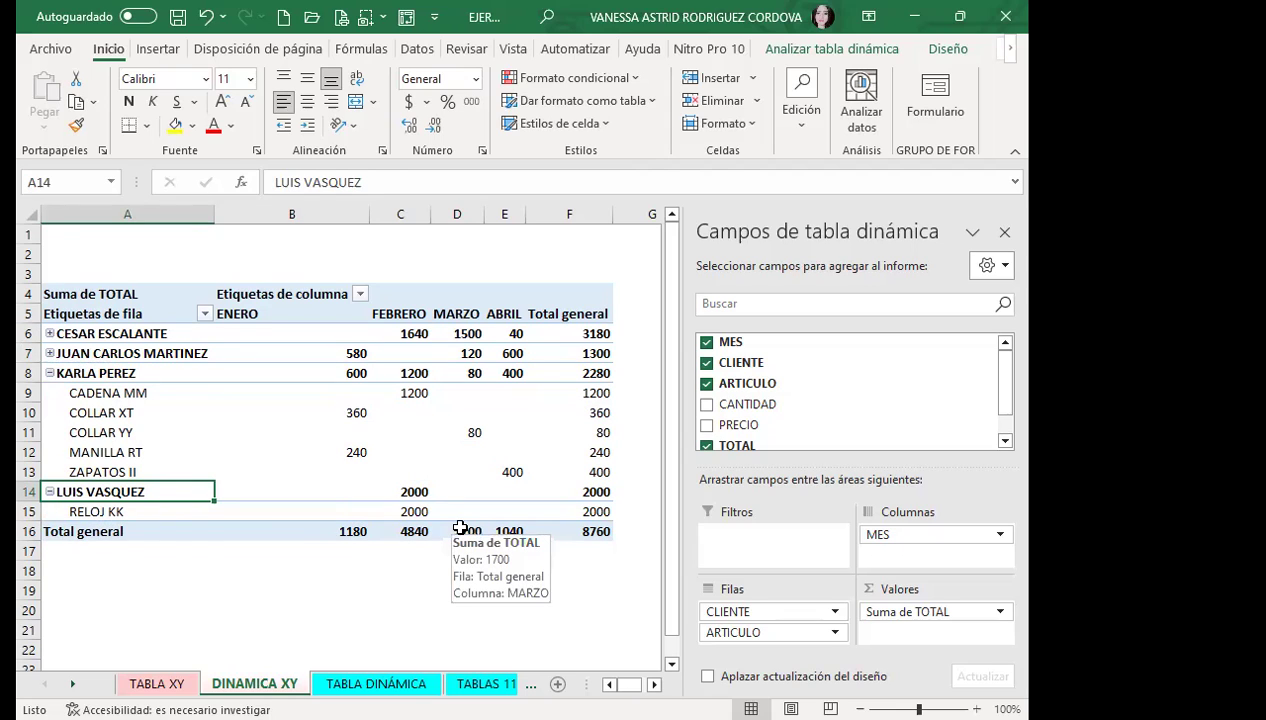
{"action": "left_click", "coordinate": [49, 492]}
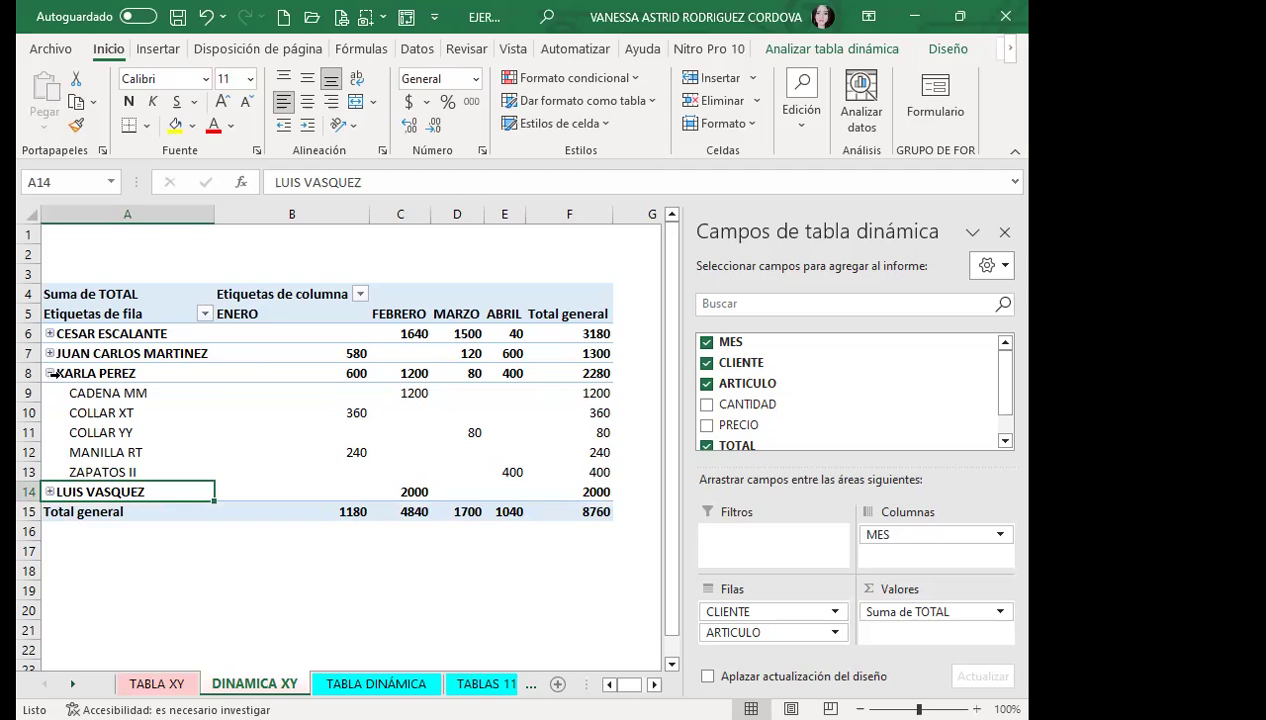
{"action": "left_click", "coordinate": [49, 373]}
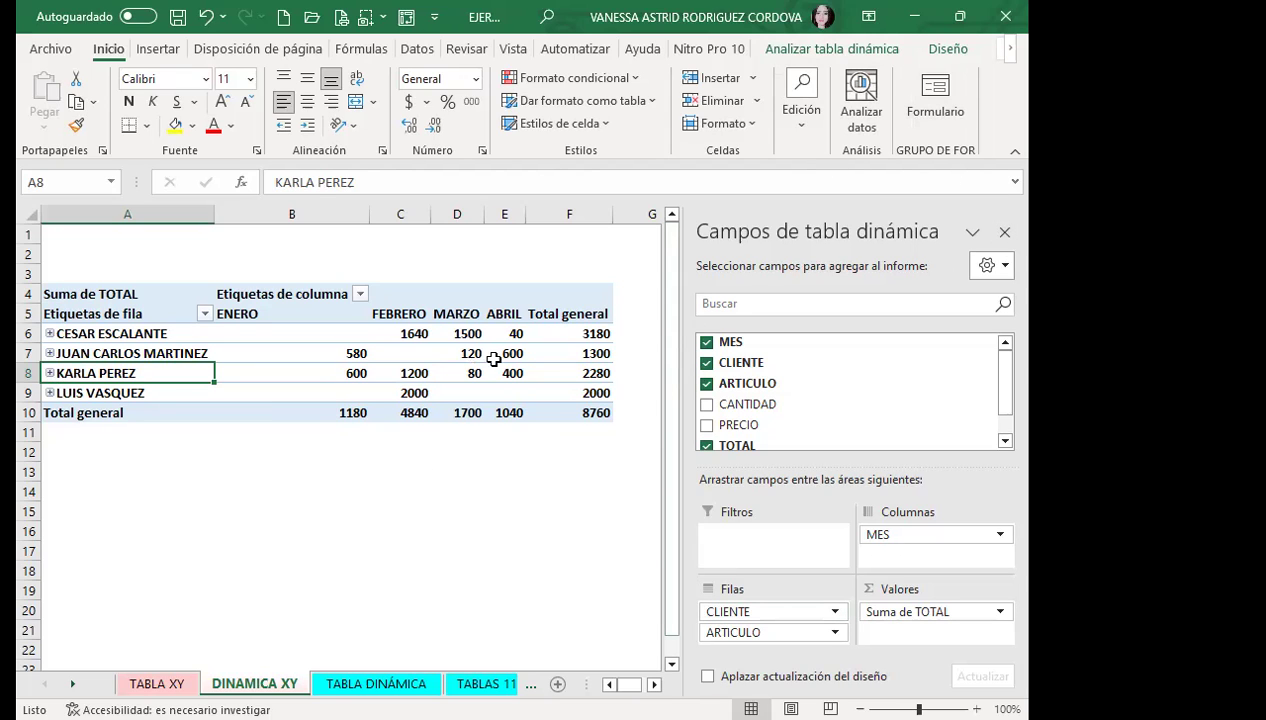
{"action": "mouse_move", "coordinate": [460, 389]}
{"action": "left_click", "coordinate": [1004, 231]}
Apply the Light Yellow Pivot Style Medium 12 from the PivotTable Design styles gallery.
{"action": "left_click", "coordinate": [606, 470]}
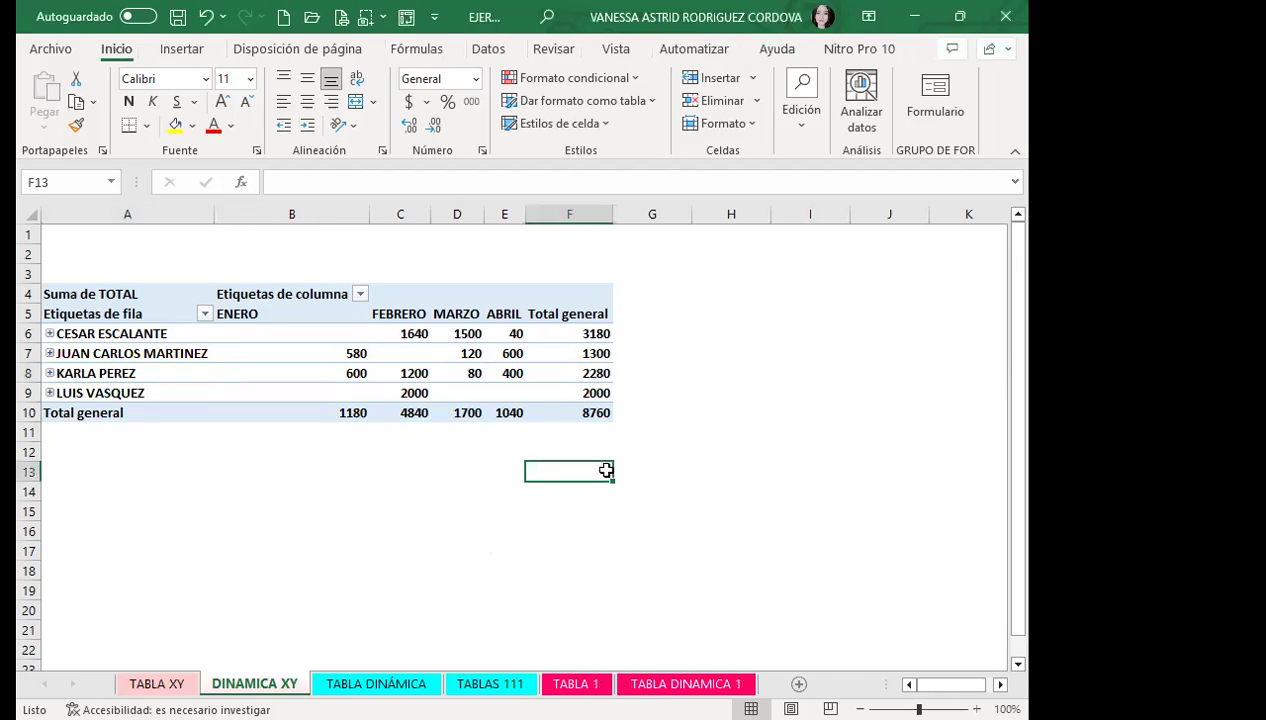
{"action": "left_click", "coordinate": [457, 368]}
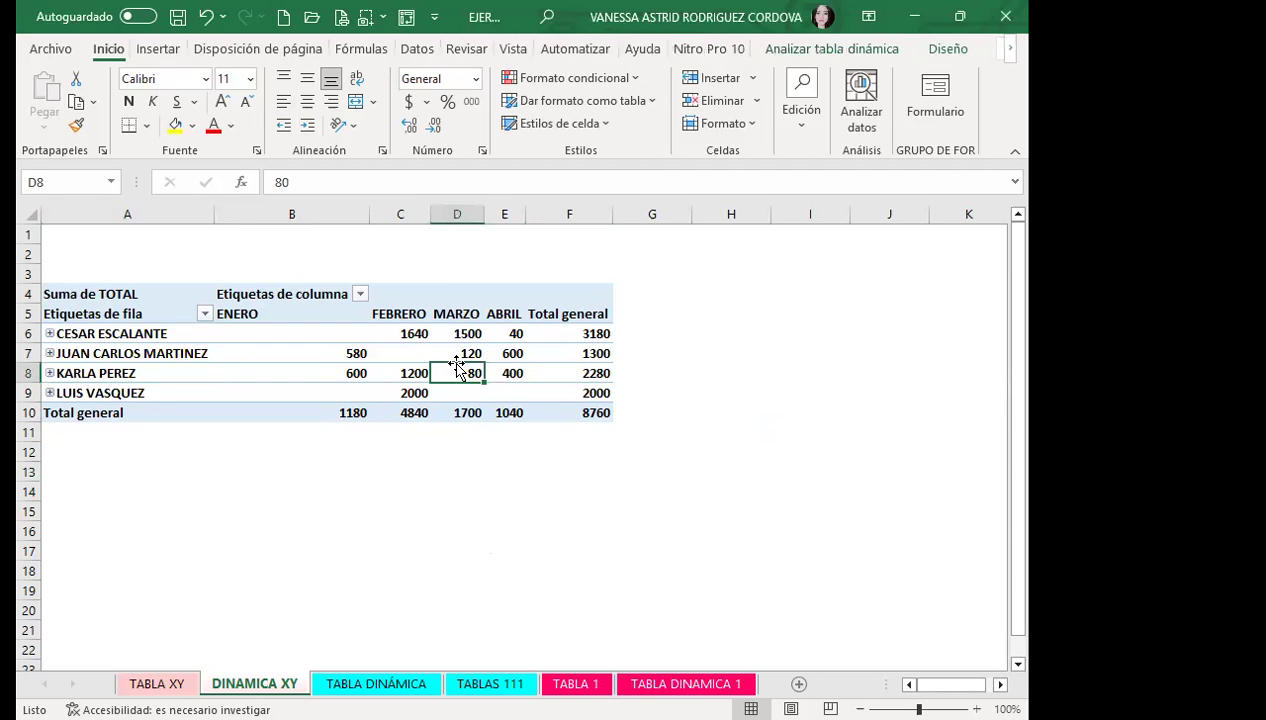
{"action": "left_click", "coordinate": [830, 50]}
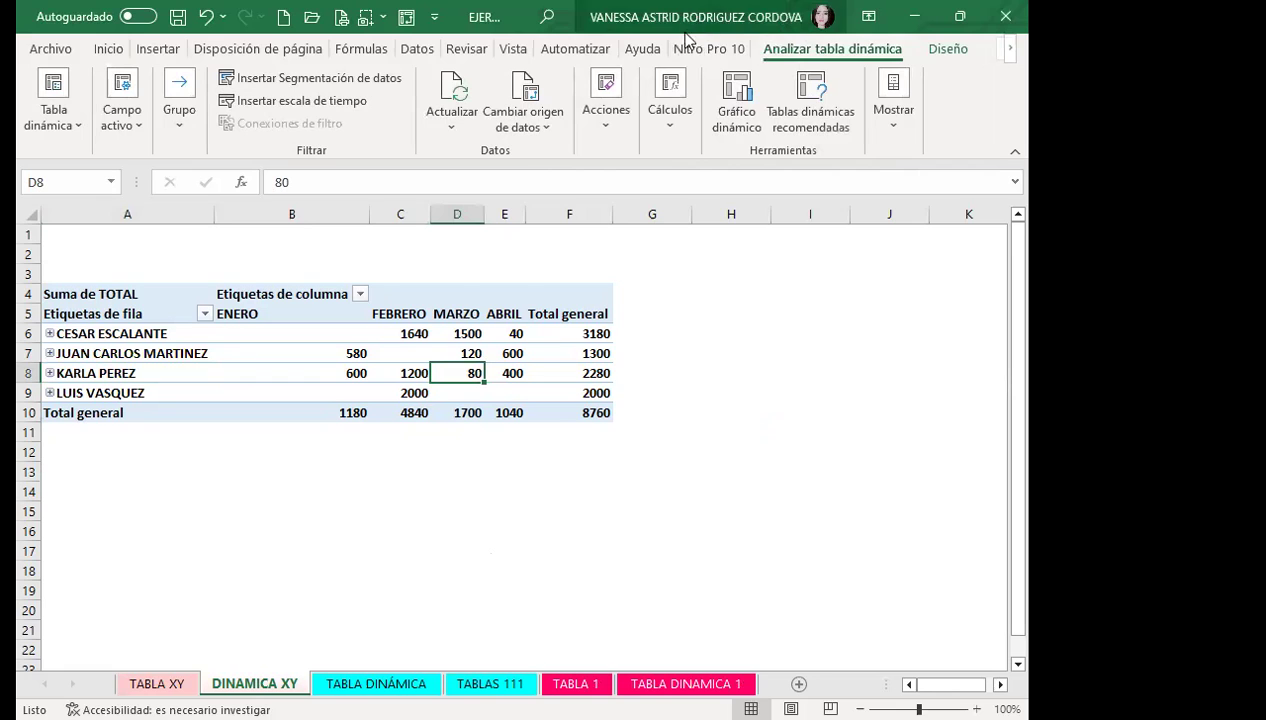
{"action": "left_click", "coordinate": [948, 48]}
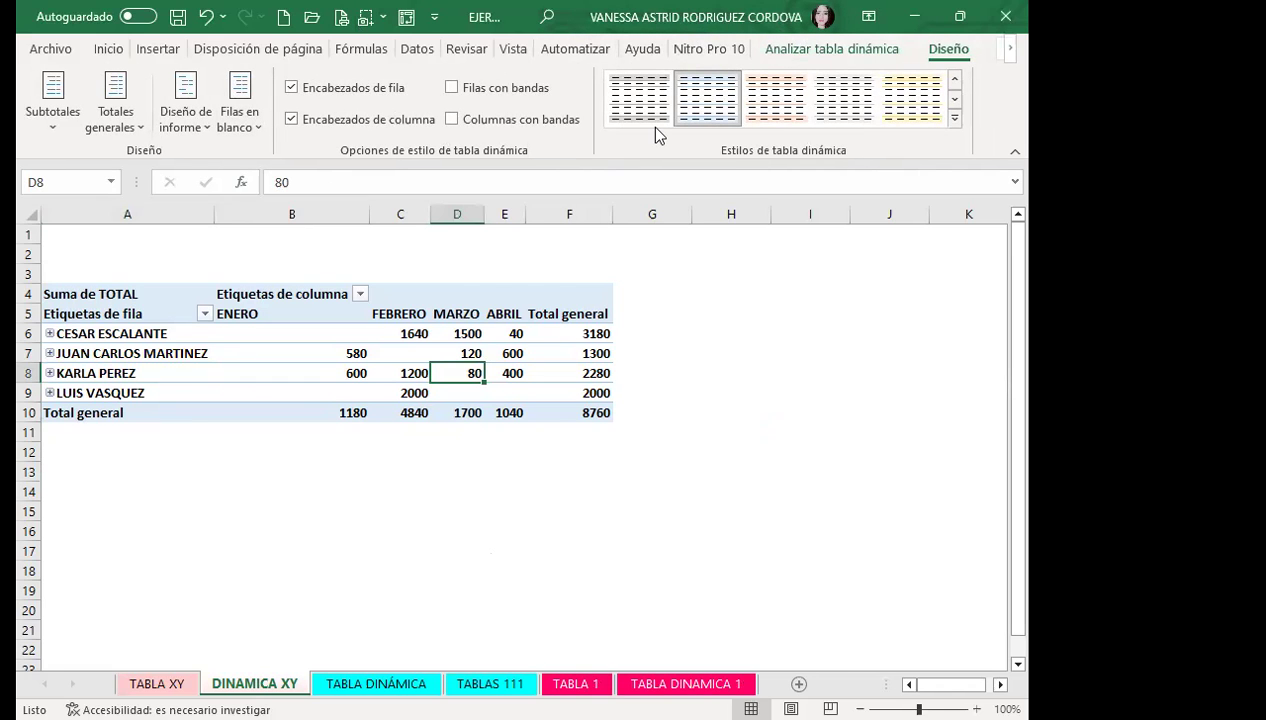
{"action": "left_click", "coordinate": [955, 121]}
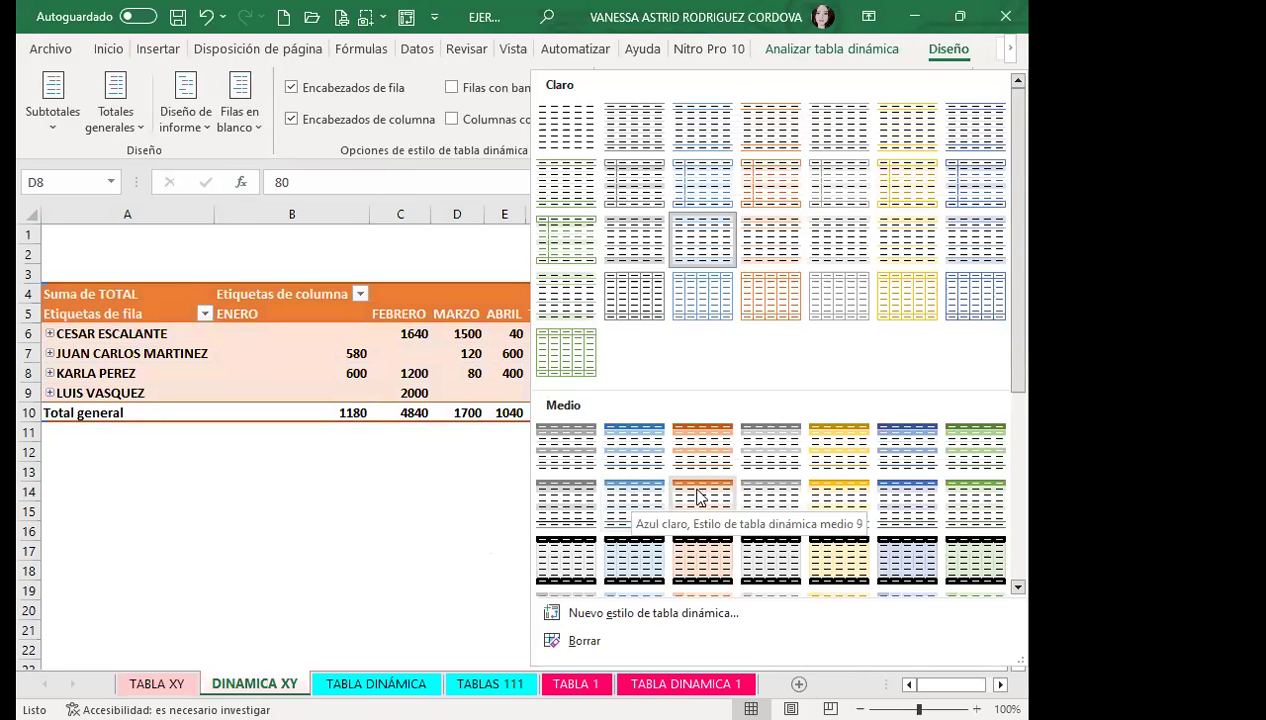
{"action": "left_click", "coordinate": [830, 492]}
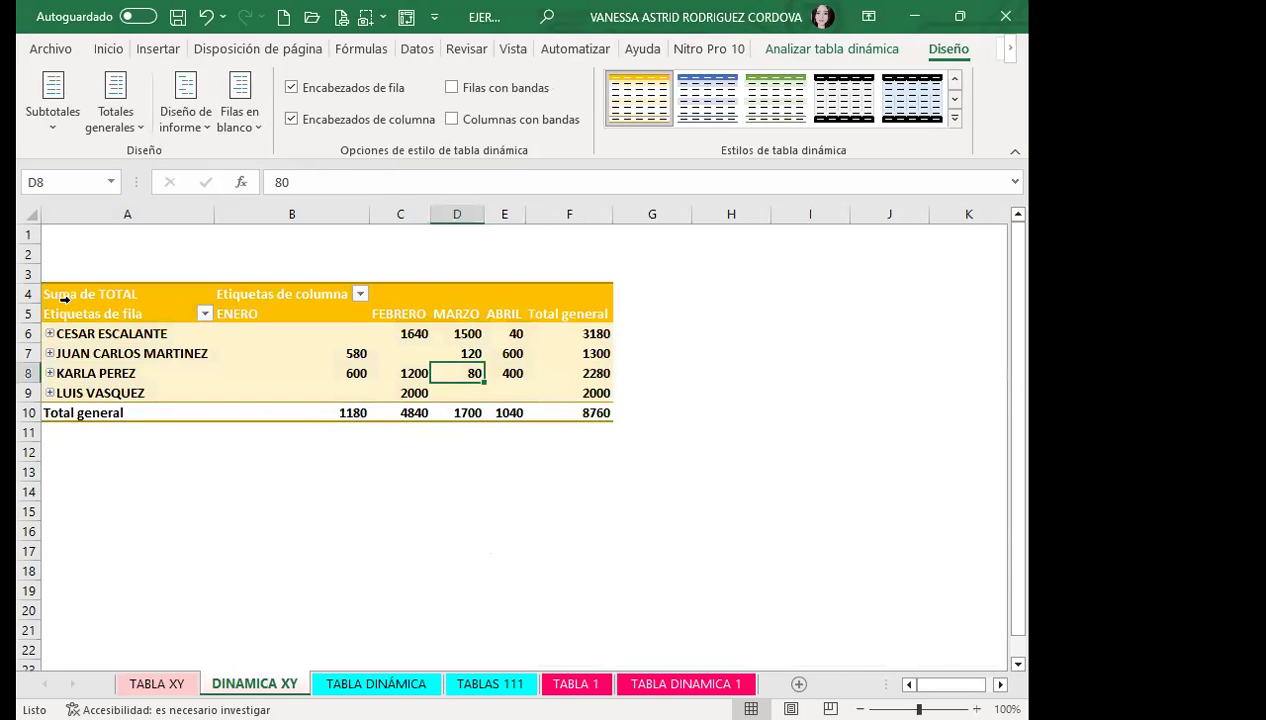
{"action": "left_click", "coordinate": [310, 250]}
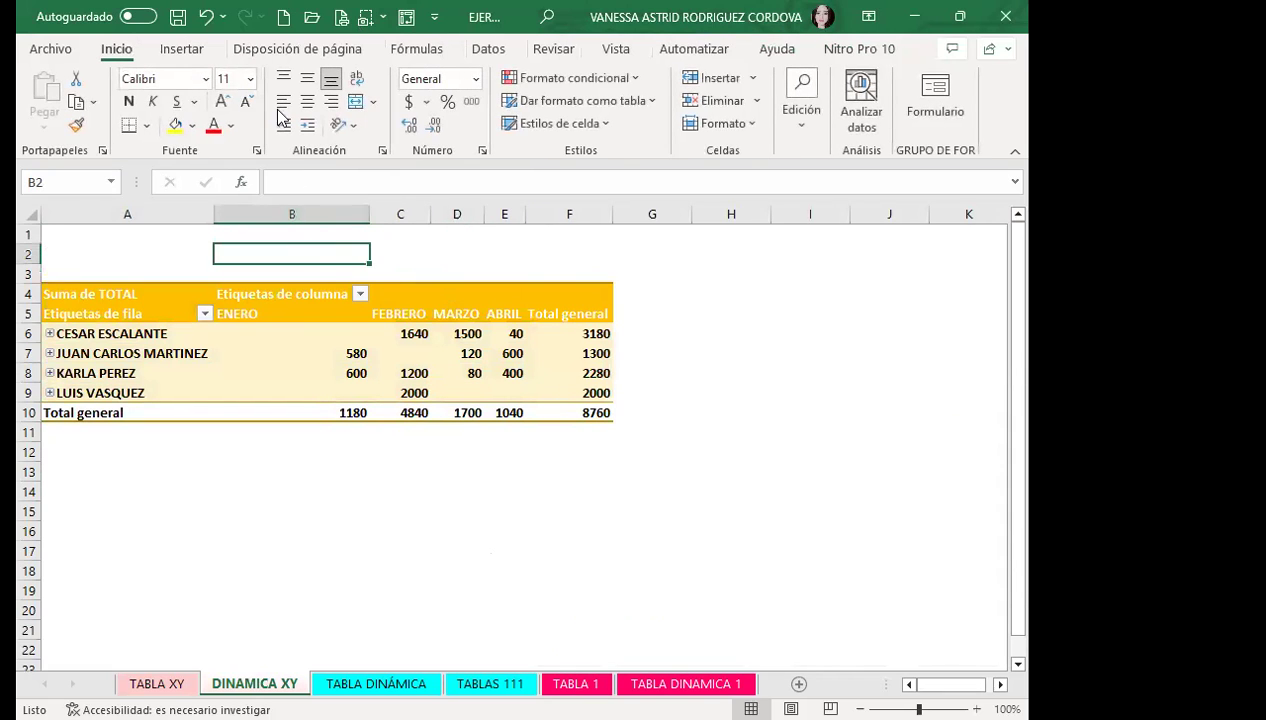
Search online images for 'COLORES' to use as the sheet background.
{"action": "left_click", "coordinate": [179, 50]}
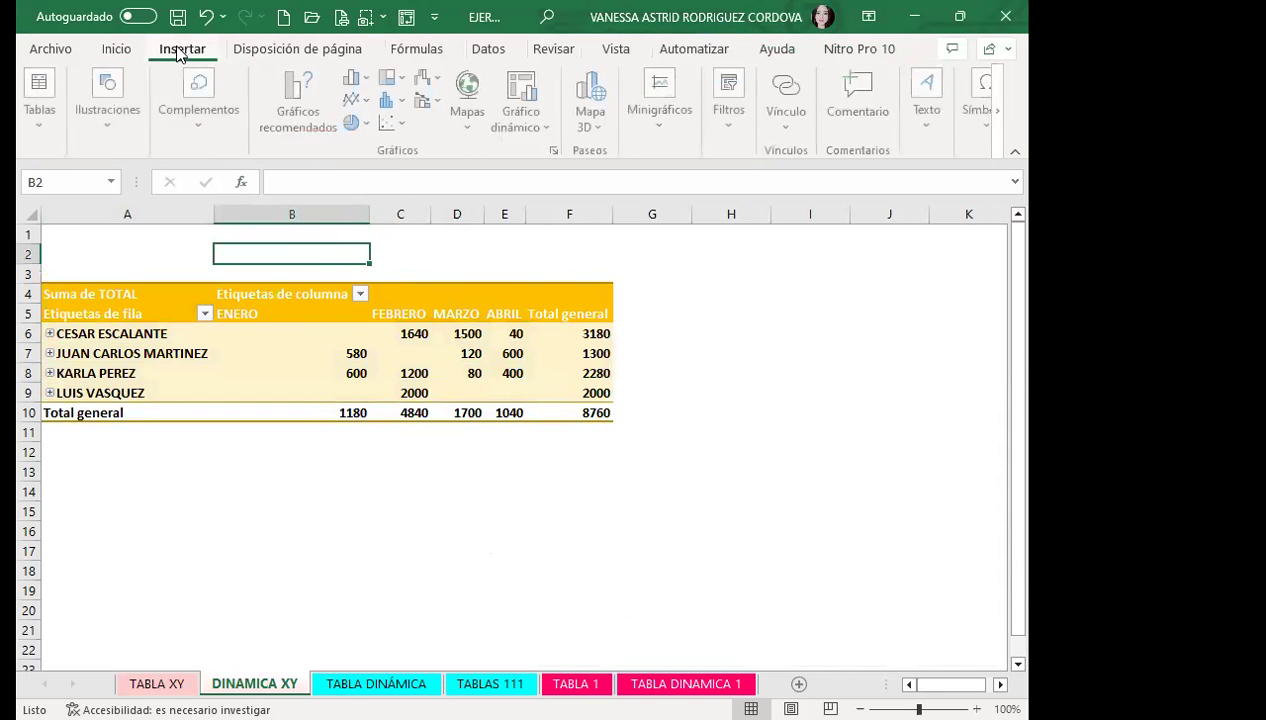
{"action": "left_click", "coordinate": [248, 52]}
{"action": "left_click", "coordinate": [472, 90]}
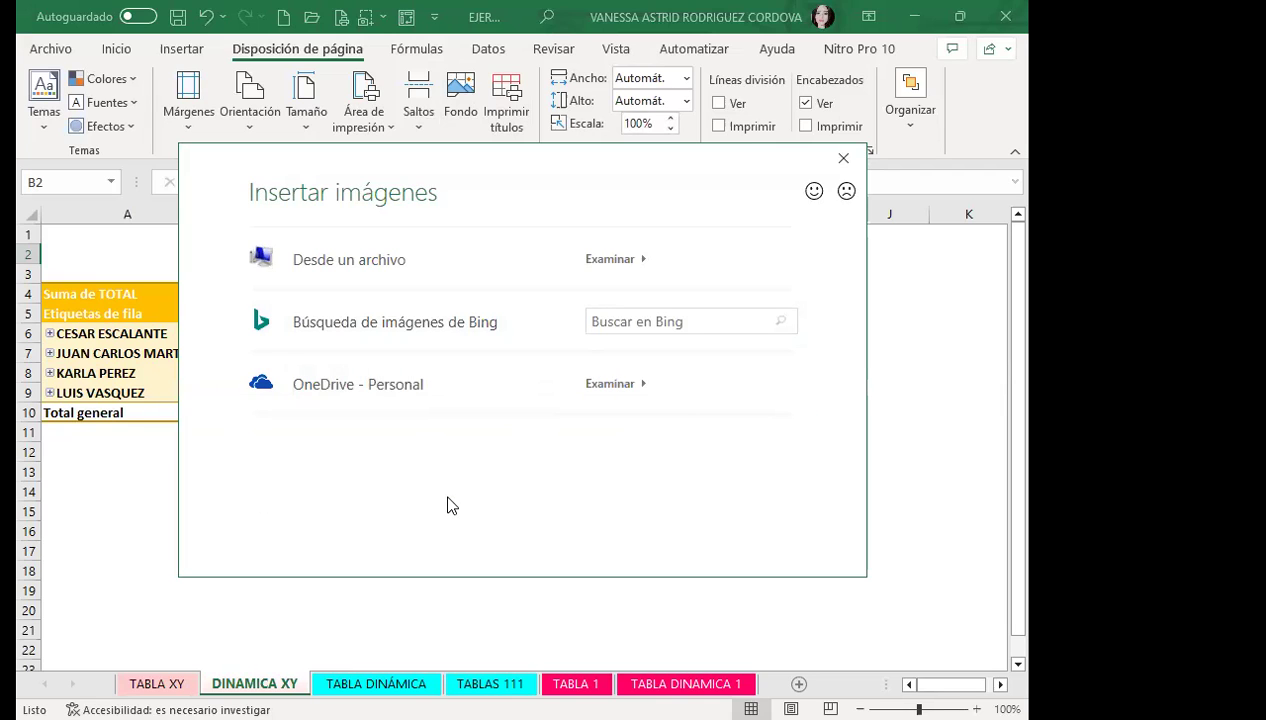
{"action": "left_click", "coordinate": [620, 322]}
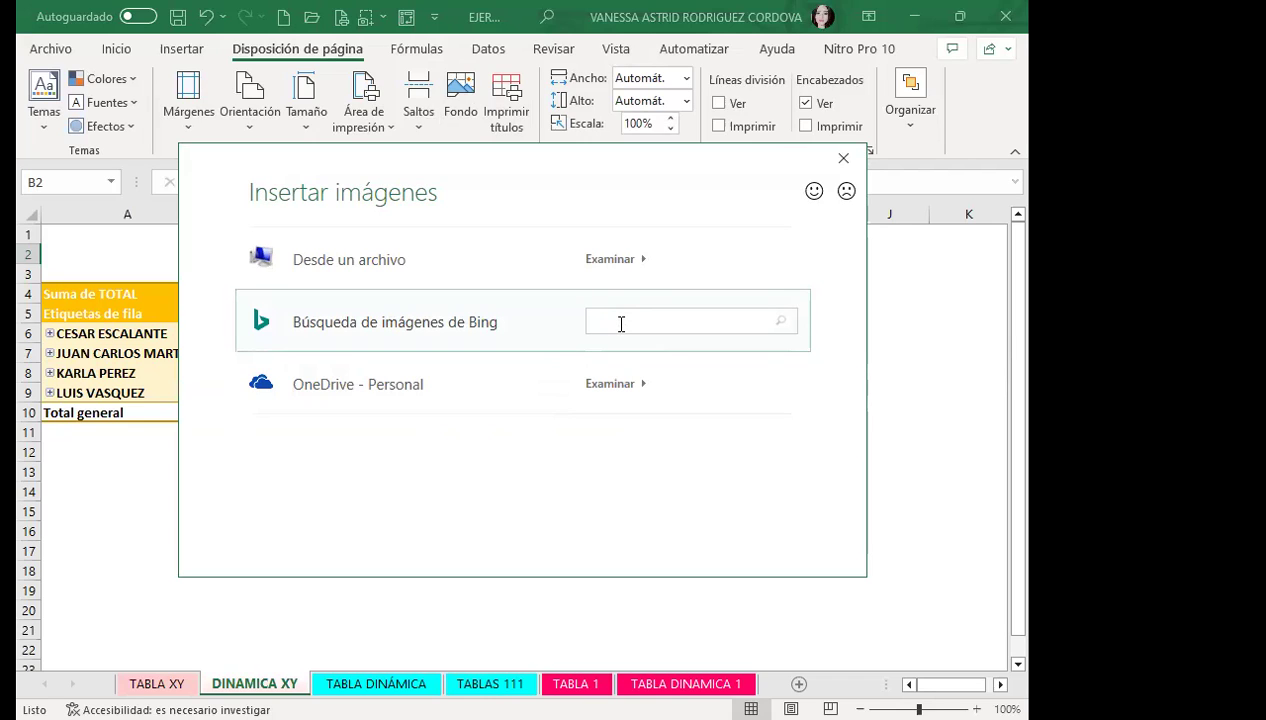
{"action": "type", "text": "COLORES"}
{"action": "key", "text": "Return"}
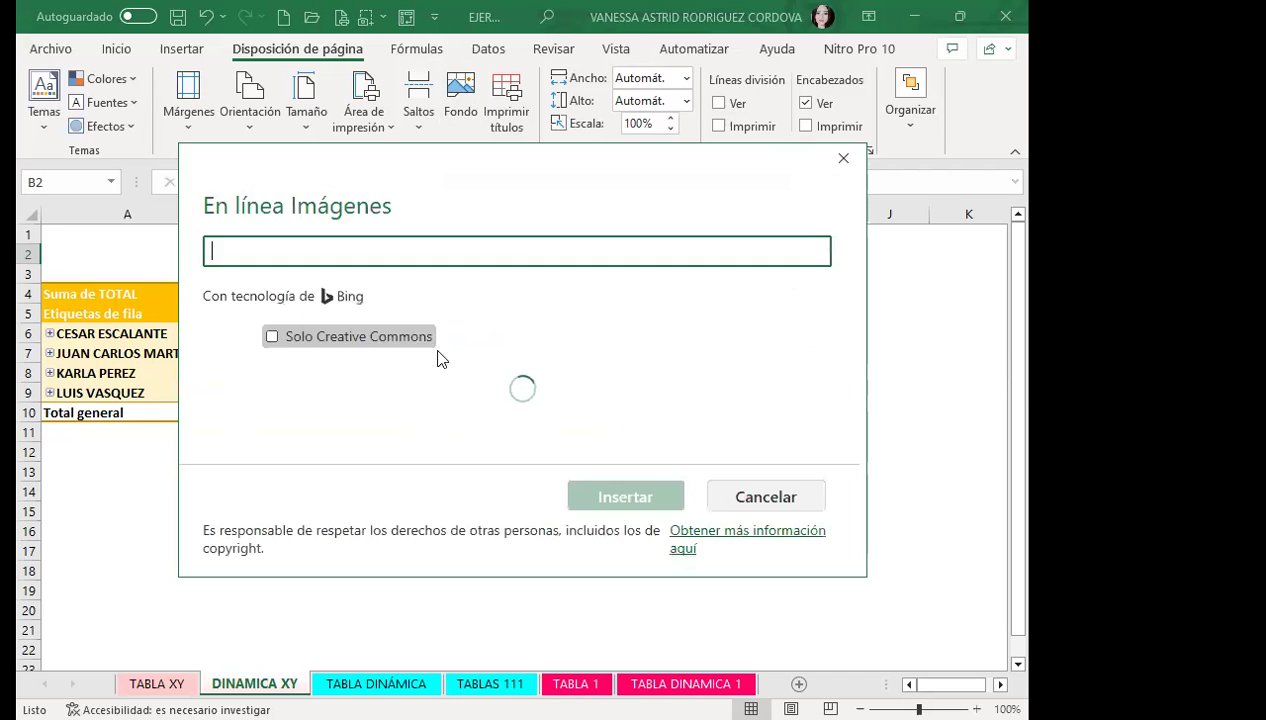
Insert the dark multicoloured spectrum image as the DINAMICA XY sheet background.
{"action": "scroll", "coordinate": [822, 437], "scroll_direction": "down", "scroll_amount": 2}
{"action": "scroll", "coordinate": [681, 441], "scroll_direction": "down", "scroll_amount": 2}
{"action": "scroll", "coordinate": [656, 438], "scroll_direction": "down", "scroll_amount": 2}
{"action": "scroll", "coordinate": [653, 441], "scroll_direction": "down", "scroll_amount": 2}
{"action": "scroll", "coordinate": [617, 440], "scroll_direction": "down", "scroll_amount": 2}
{"action": "scroll", "coordinate": [617, 440], "scroll_direction": "down", "scroll_amount": 2}
{"action": "scroll", "coordinate": [640, 420], "scroll_direction": "down", "scroll_amount": 1}
{"action": "left_click", "coordinate": [656, 404]}
{"action": "left_click", "coordinate": [592, 503]}
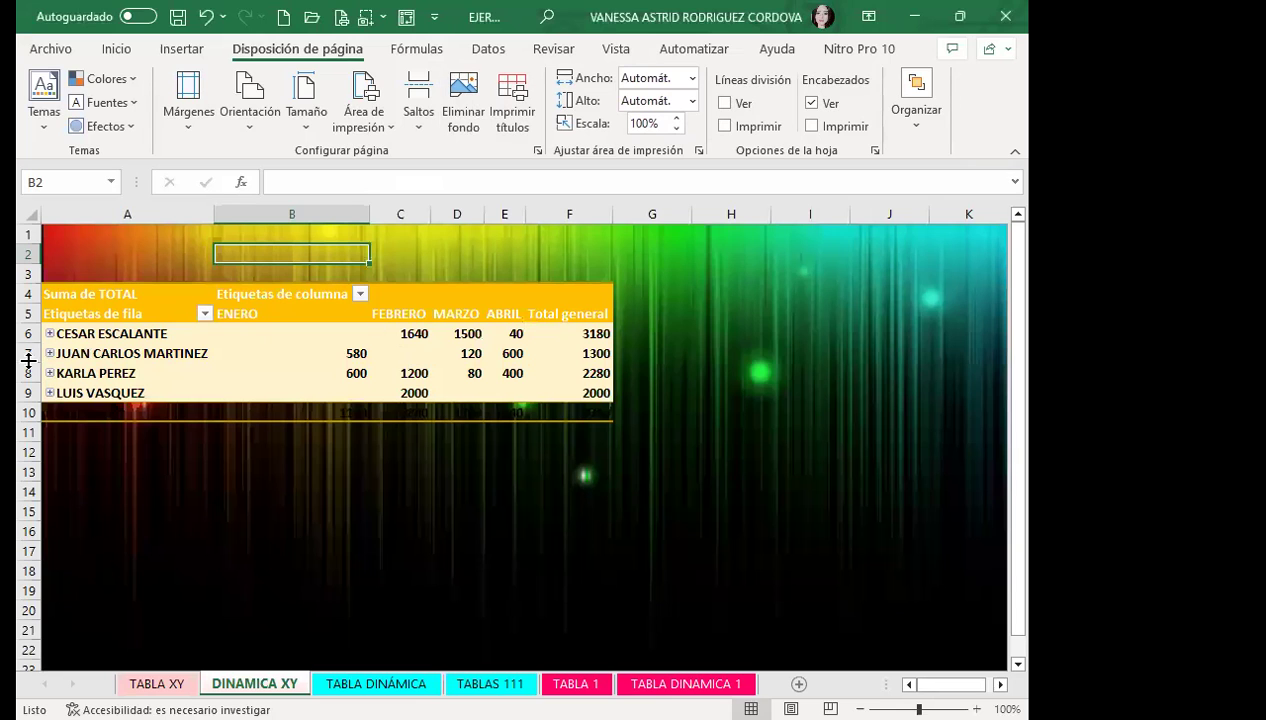
{"action": "left_click", "coordinate": [45, 405]}
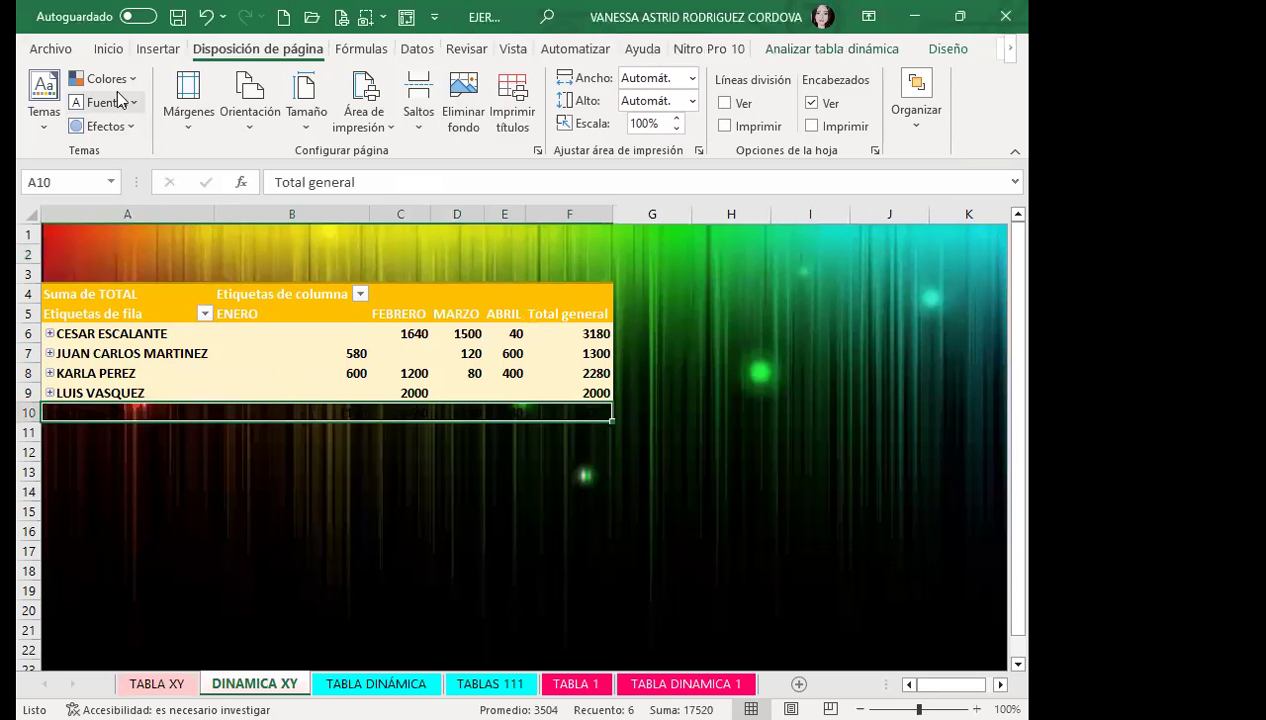
{"action": "left_click", "coordinate": [112, 48]}
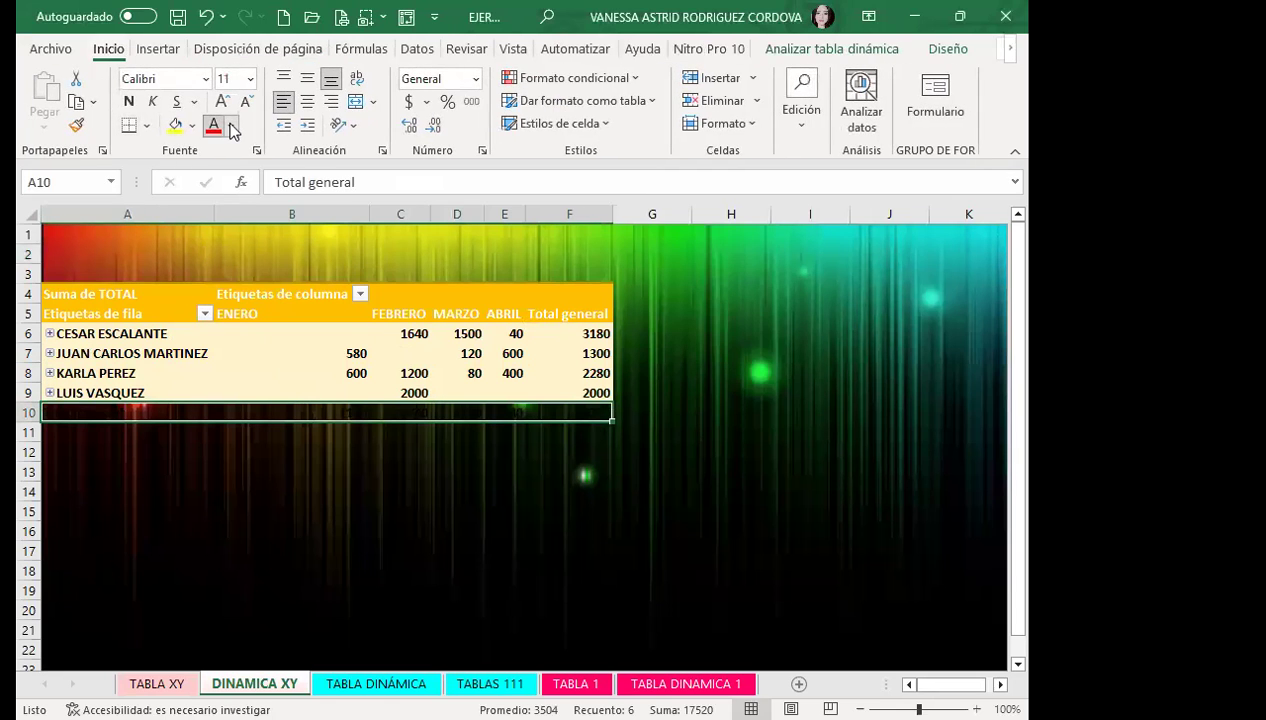
{"action": "left_click", "coordinate": [209, 206]}
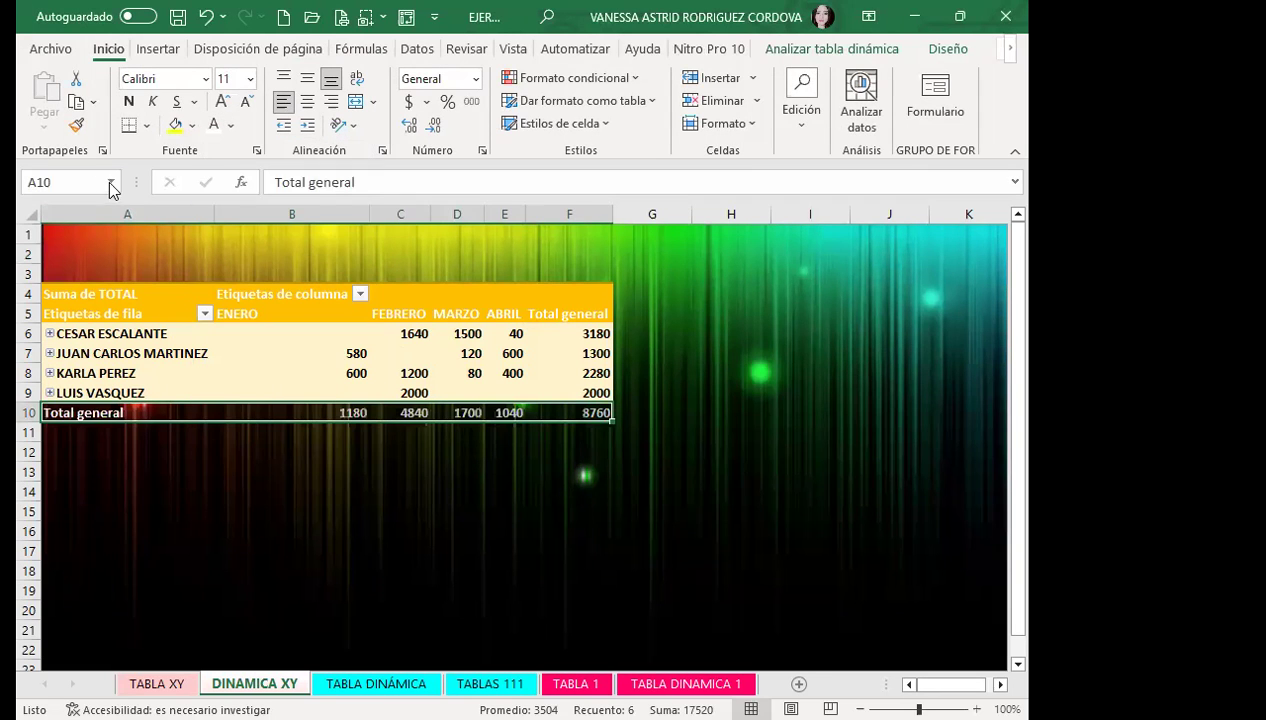
{"action": "left_click_drag", "start_coordinate": [64, 292], "coordinate": [600, 412]}
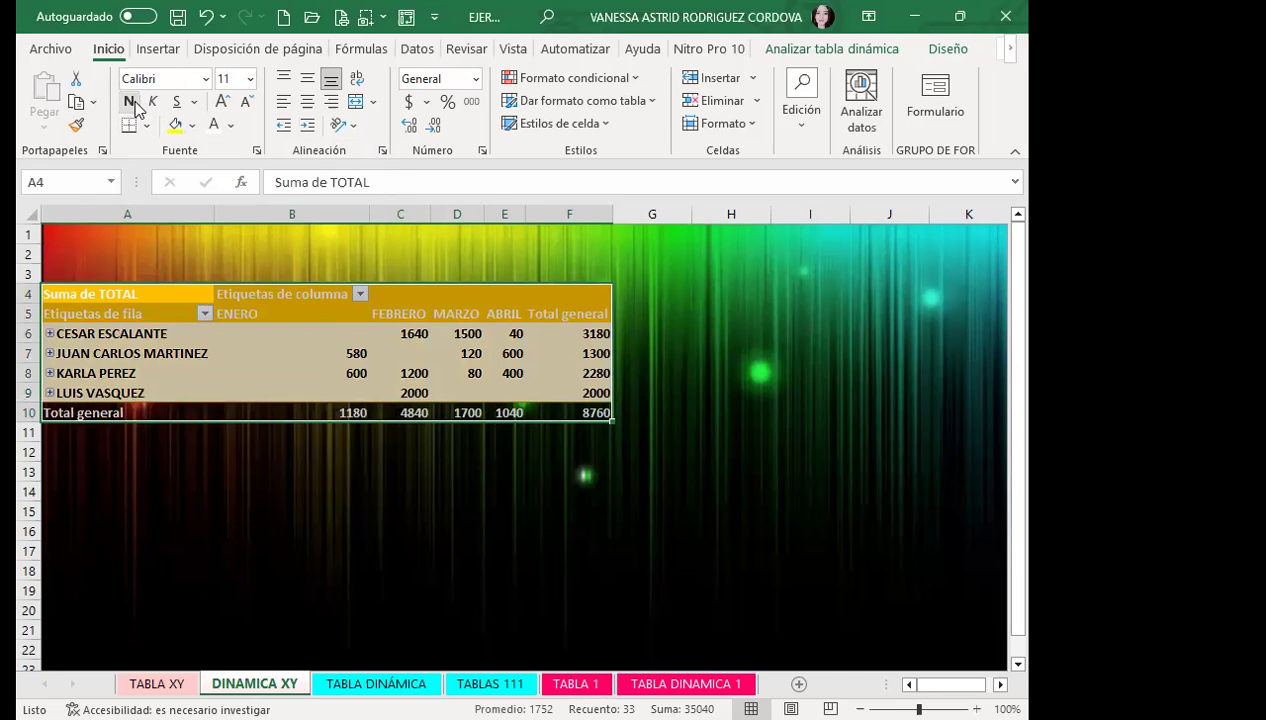
{"action": "left_click", "coordinate": [665, 330]}
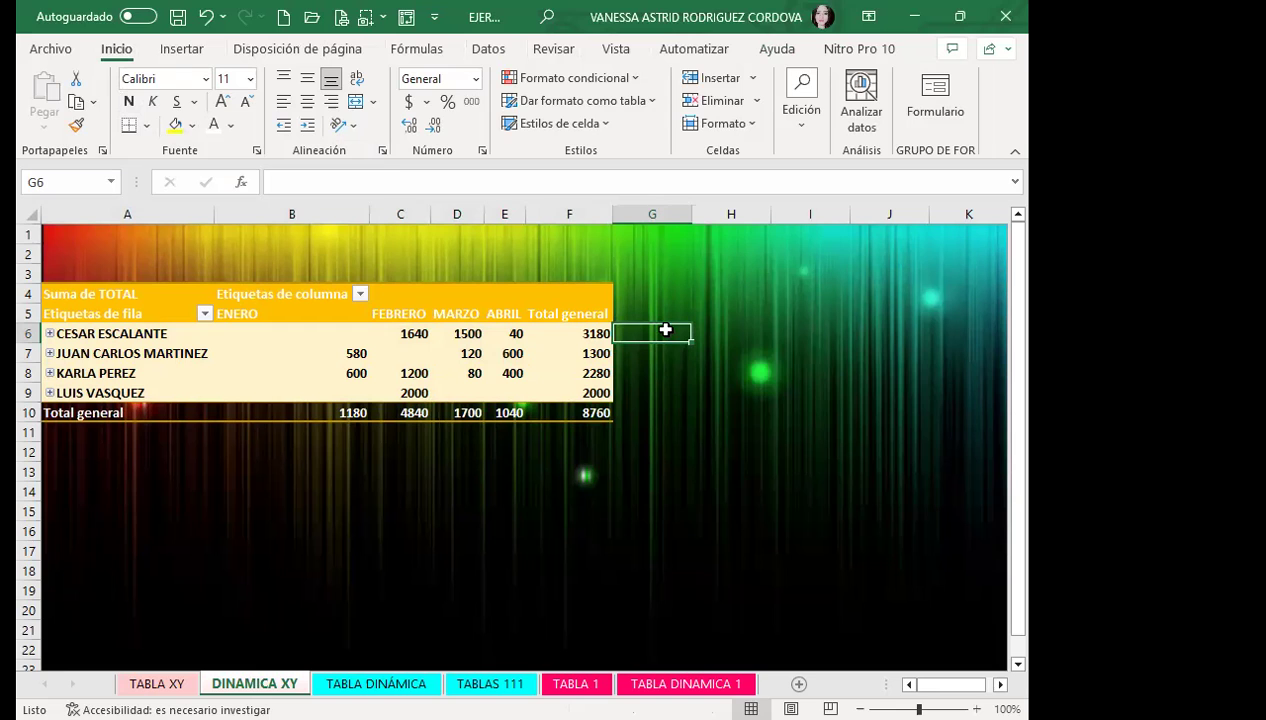
{"action": "left_click", "coordinate": [49, 333]}
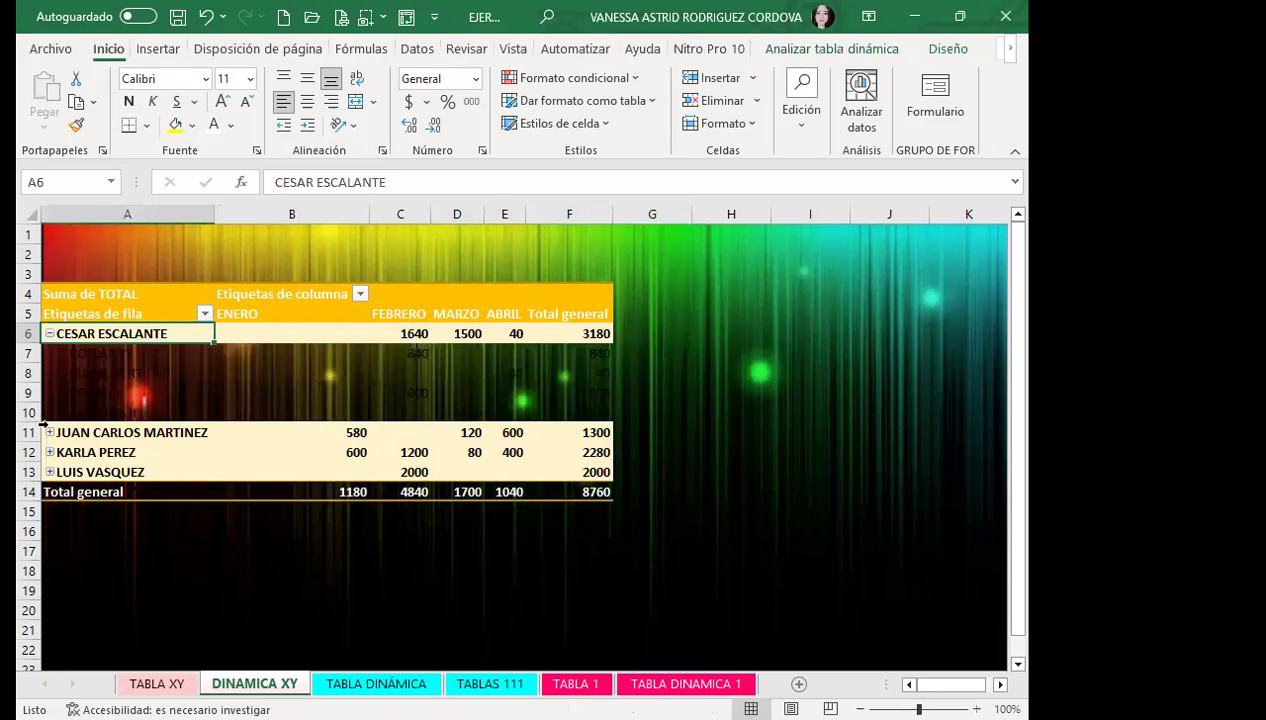
{"action": "left_click", "coordinate": [49, 432]}
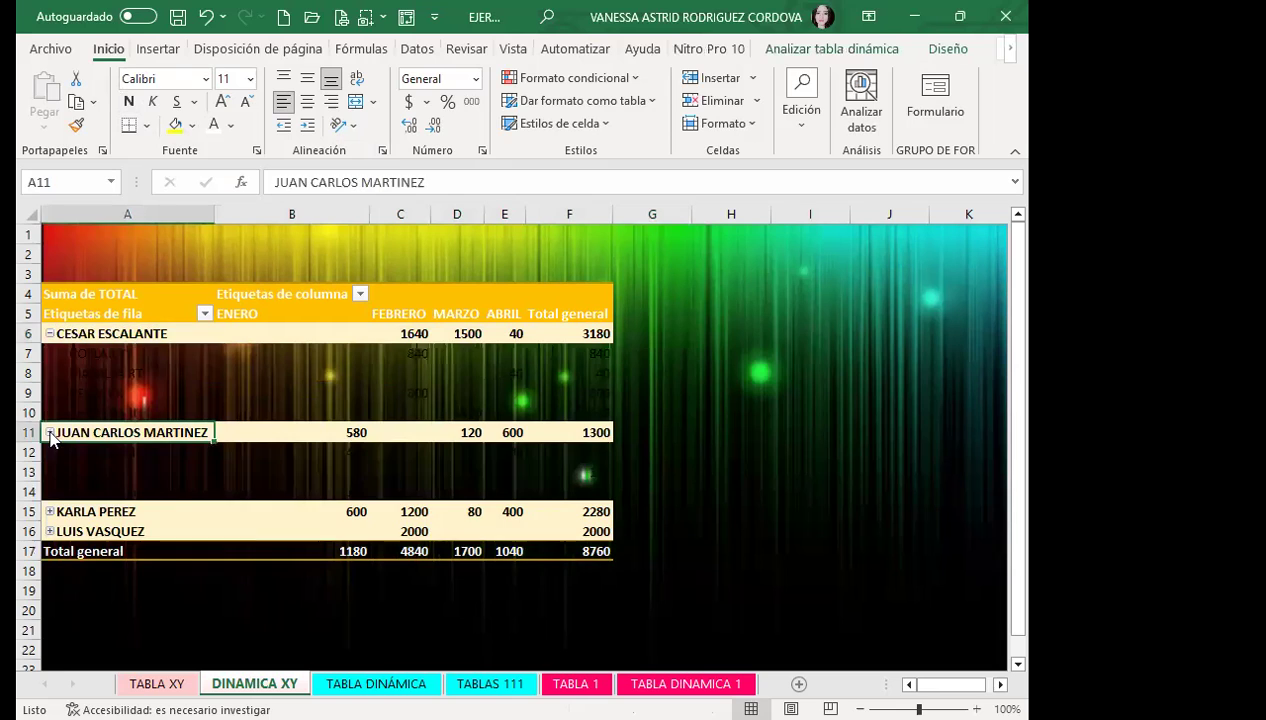
{"action": "left_click", "coordinate": [49, 511]}
{"action": "left_click", "coordinate": [48, 630]}
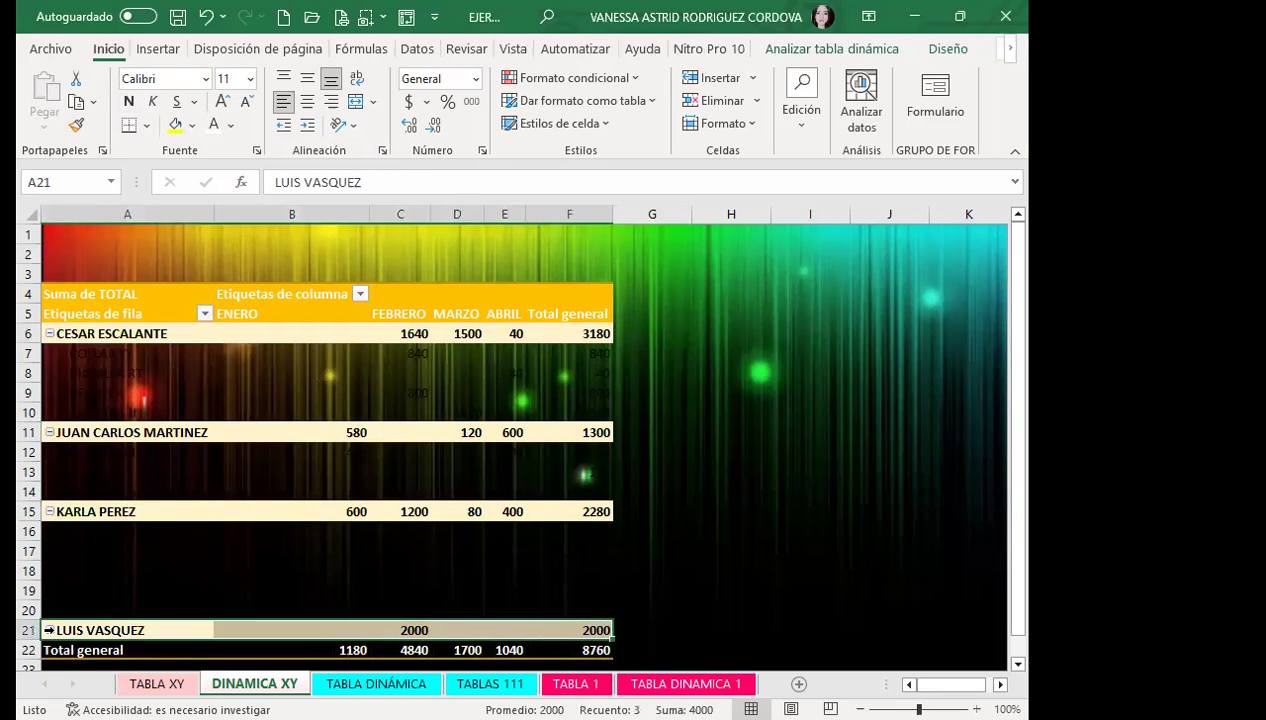
{"action": "left_click", "coordinate": [49, 630]}
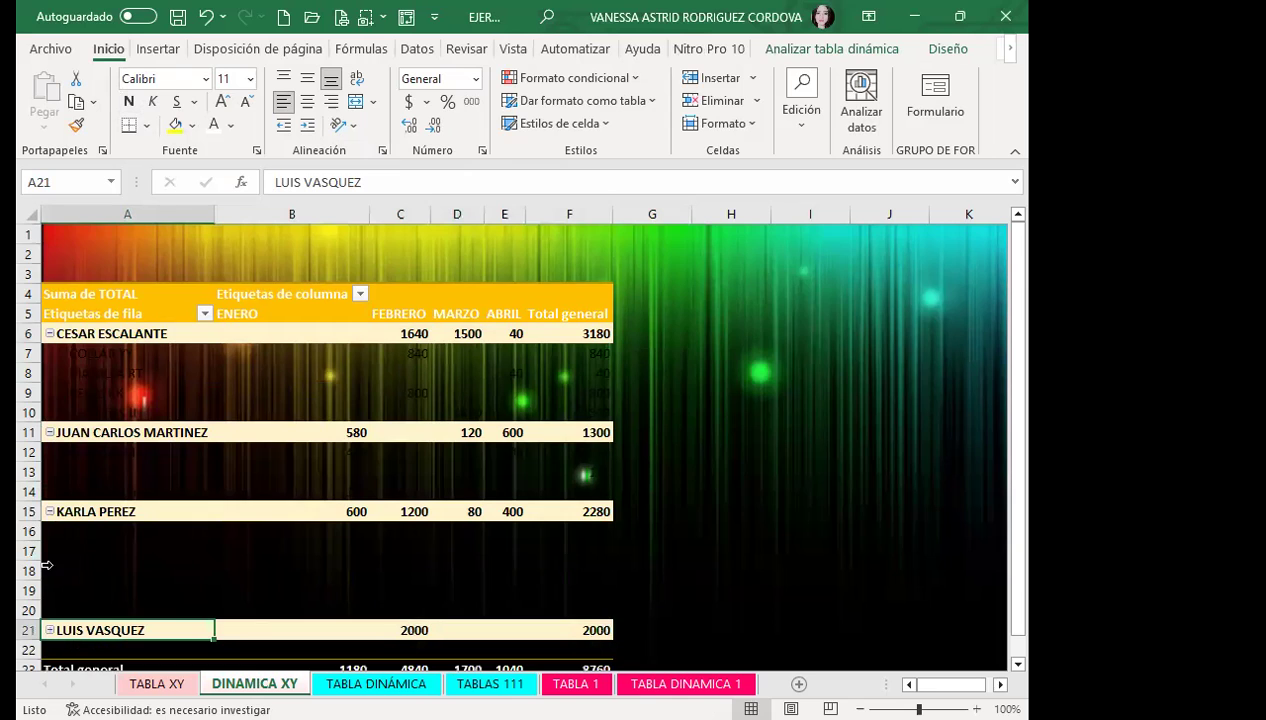
{"action": "scroll", "coordinate": [47, 566], "scroll_direction": "down", "scroll_amount": 2}
{"action": "scroll", "coordinate": [57, 283], "scroll_direction": "up", "scroll_amount": 2}
Fill the product detail rows, including CADENA MM, with yellow.
{"action": "left_click", "coordinate": [48, 354]}
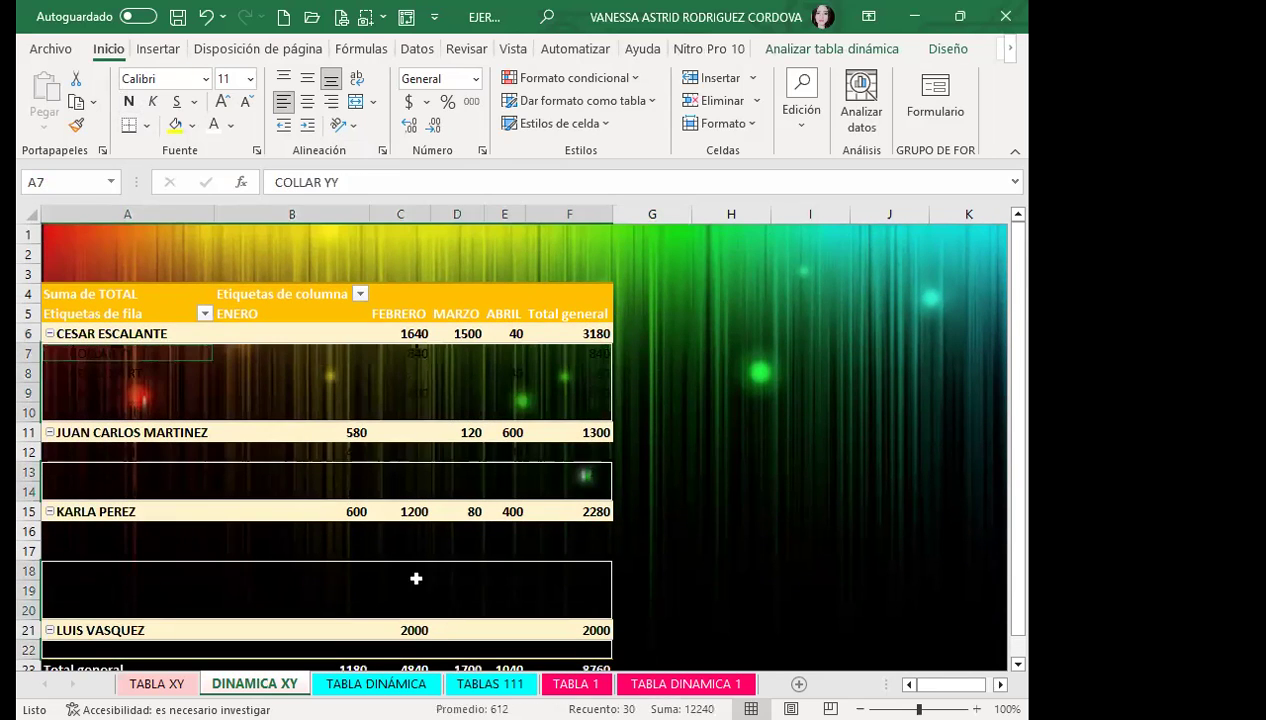
{"action": "left_click", "coordinate": [176, 126]}
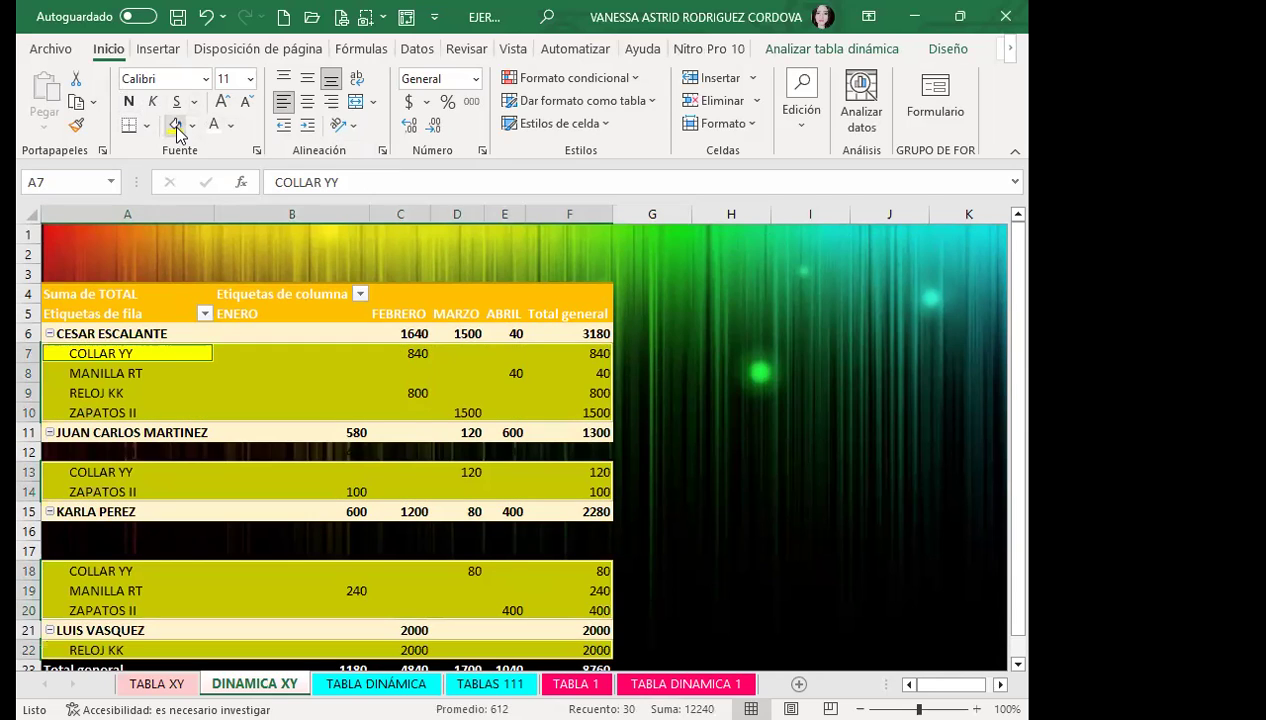
{"action": "left_click", "coordinate": [48, 452]}
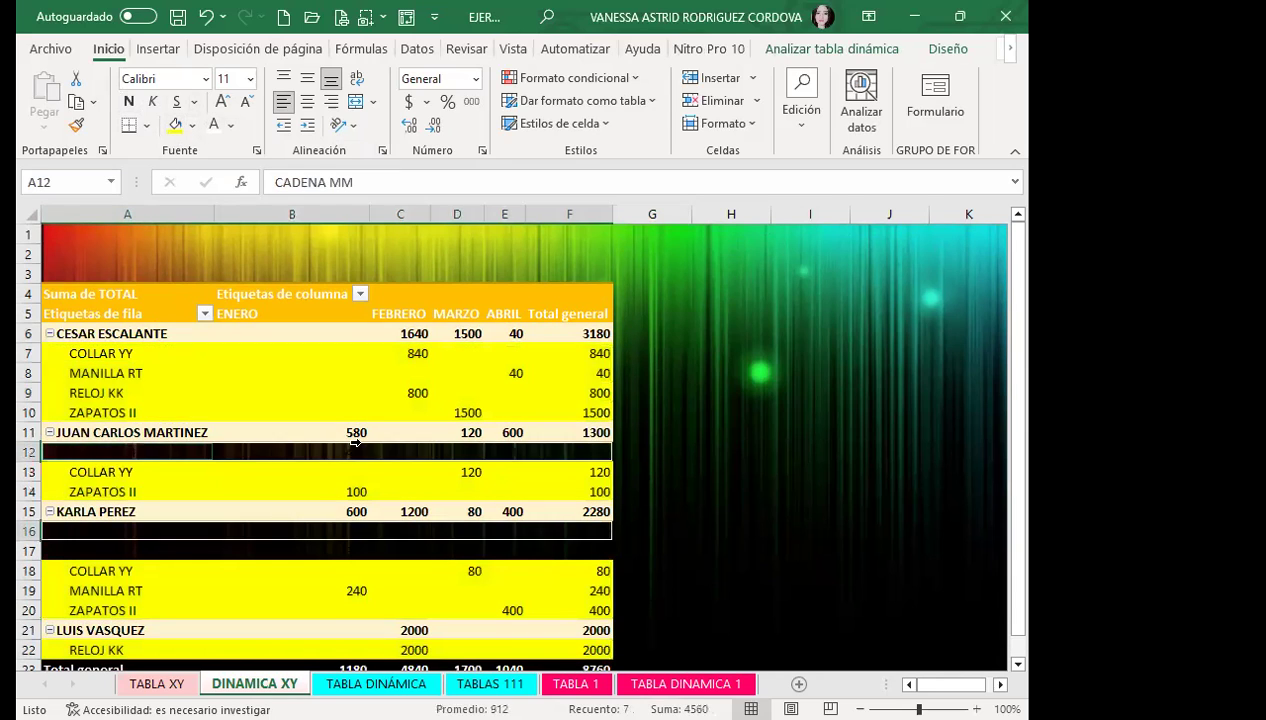
{"action": "left_click", "coordinate": [355, 445]}
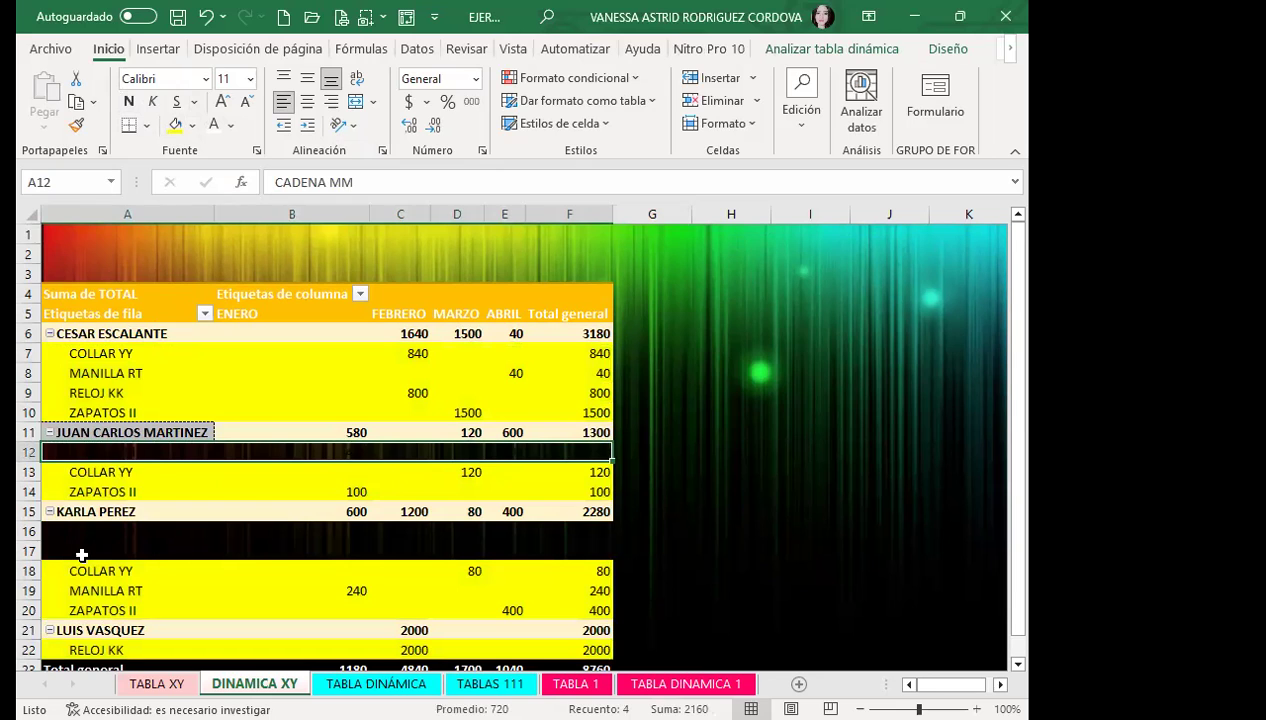
{"action": "left_click", "coordinate": [175, 126]}
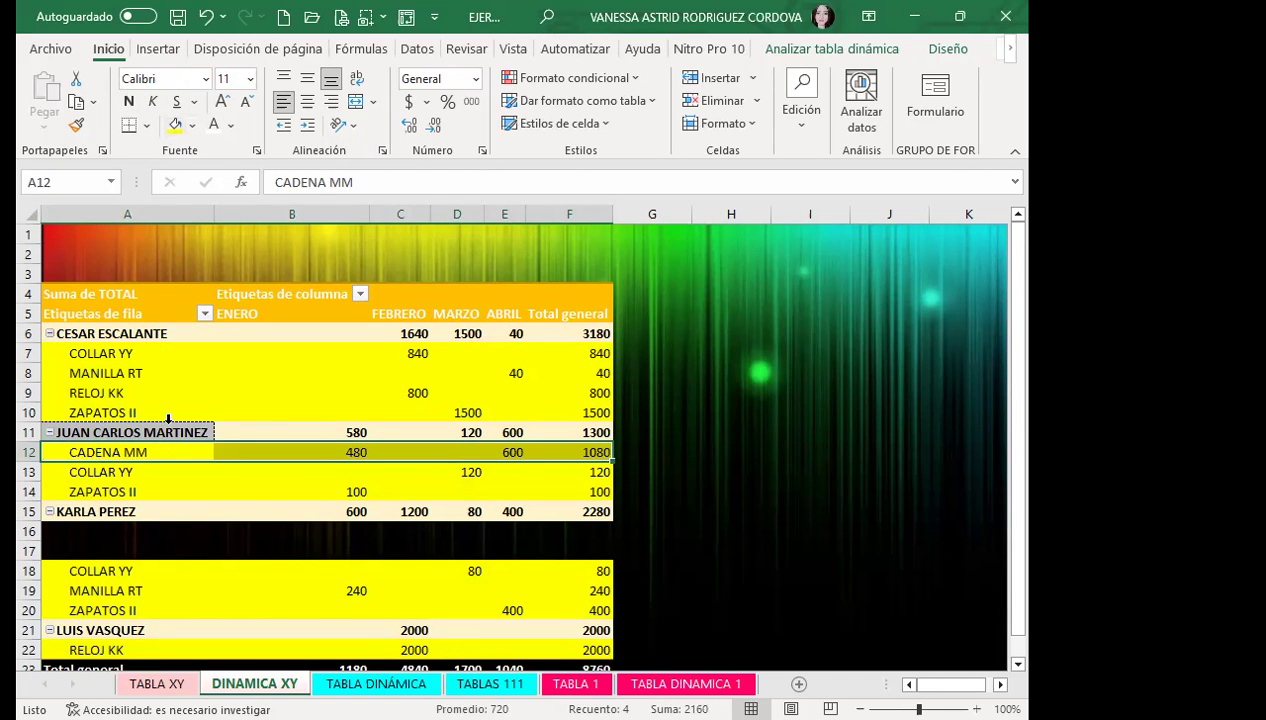
Fill the remaining dark rows 16 and 17 yellow and make them bold.
{"action": "left_click", "coordinate": [64, 530]}
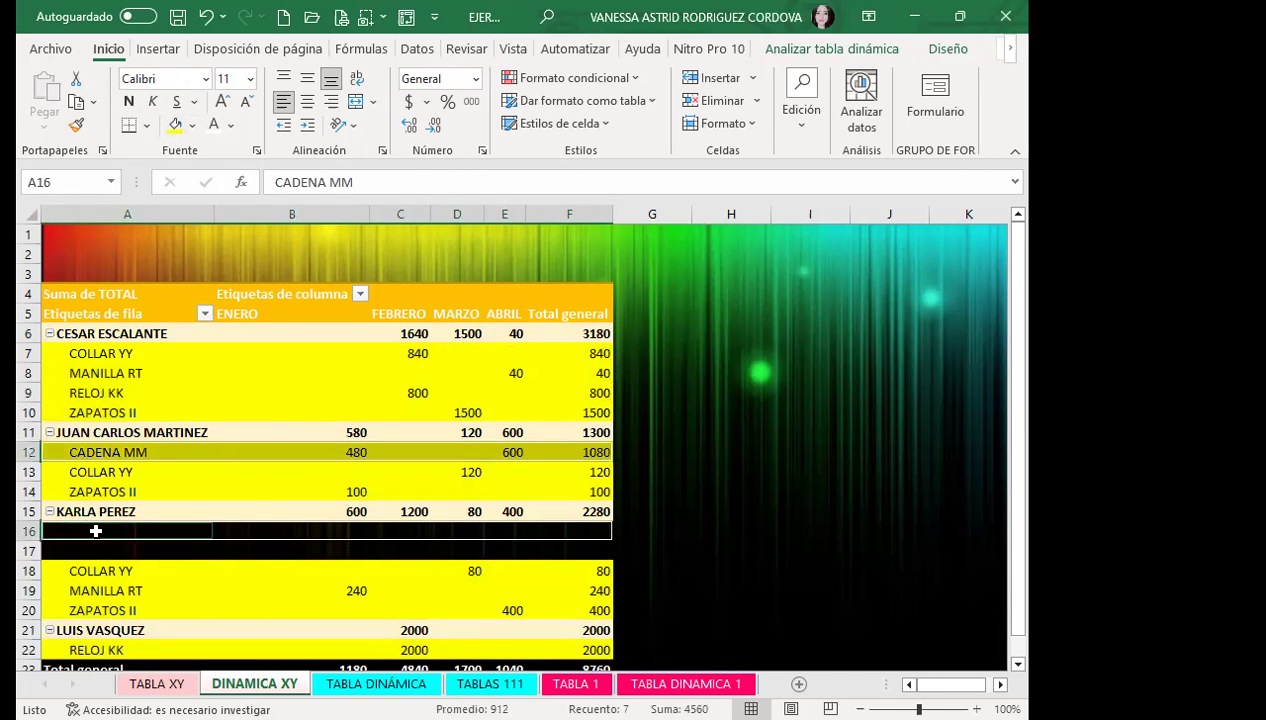
{"action": "left_click_drag", "start_coordinate": [96, 531], "coordinate": [421, 545]}
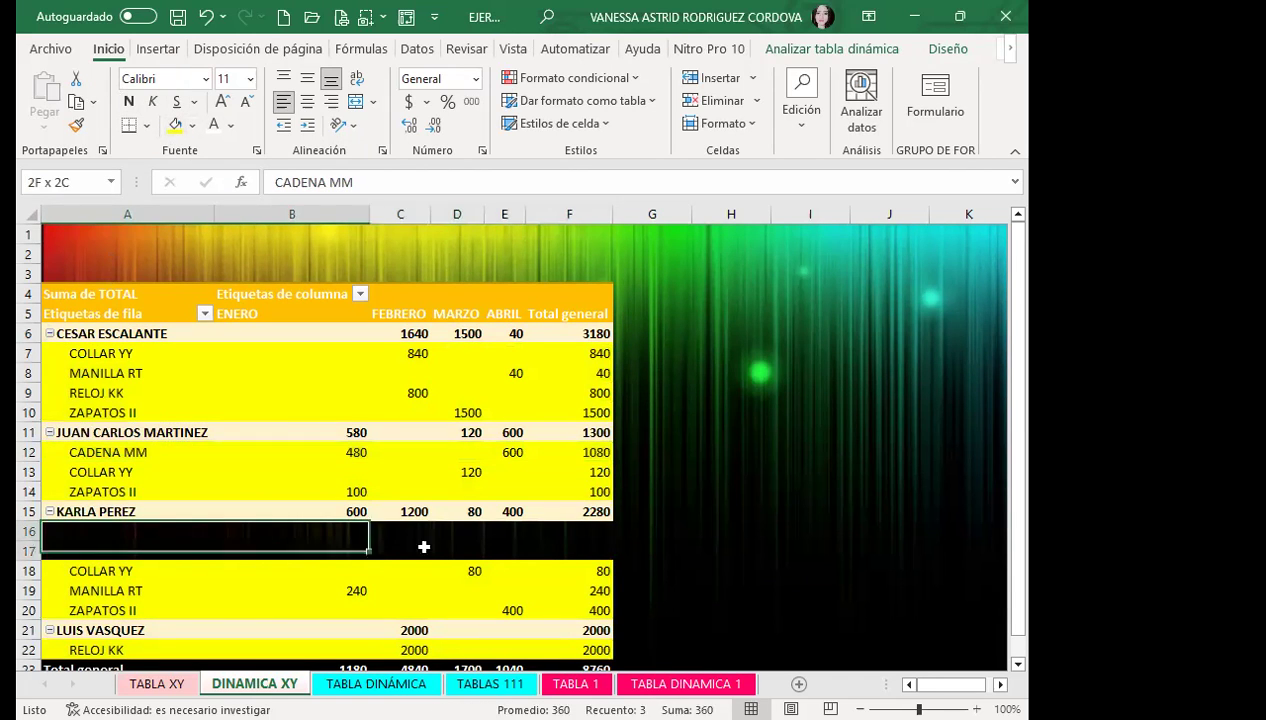
{"action": "left_click", "coordinate": [172, 133]}
{"action": "left_click", "coordinate": [128, 101]}
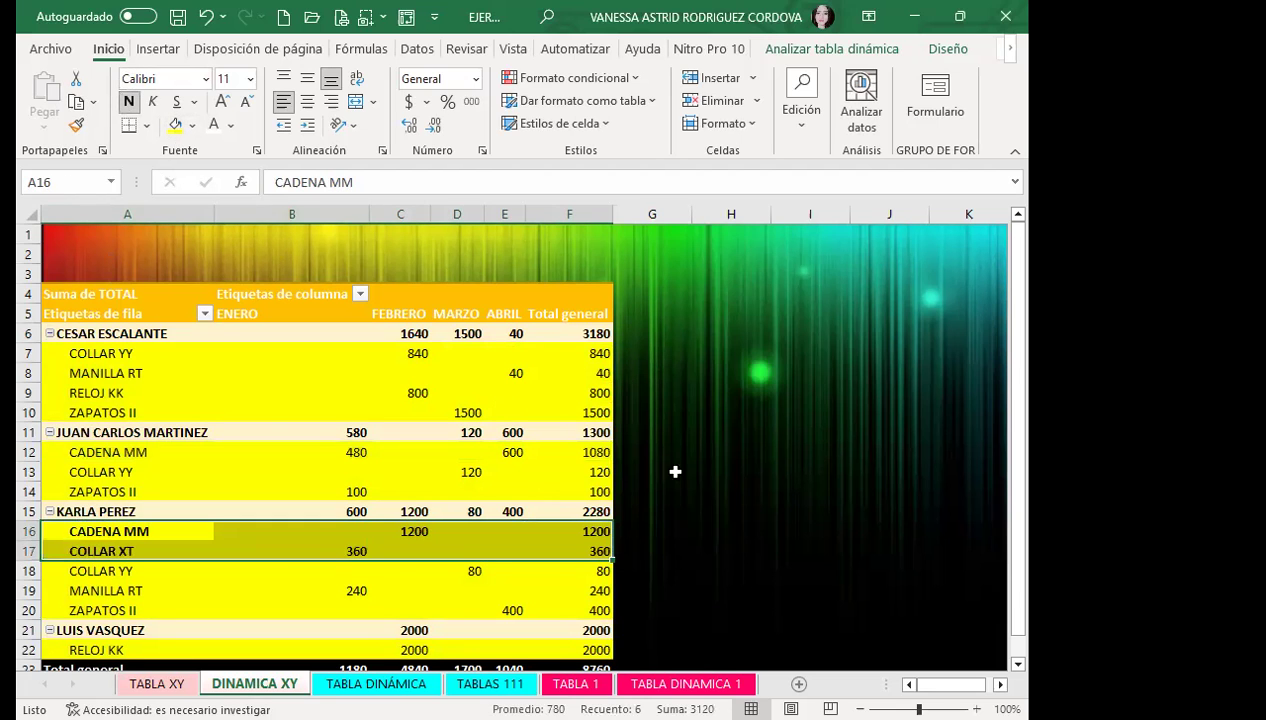
{"action": "left_click", "coordinate": [669, 452]}
{"action": "scroll", "coordinate": [539, 572], "scroll_direction": "down", "scroll_amount": 1}
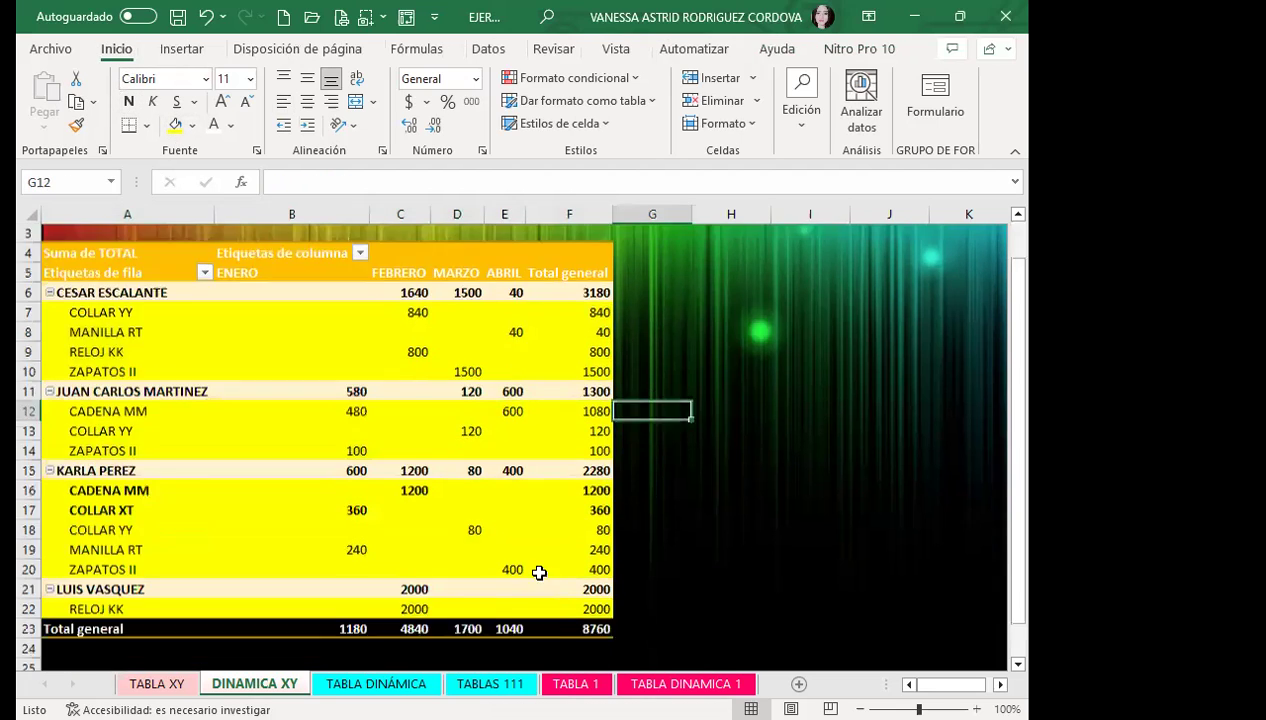
{"action": "scroll", "coordinate": [110, 610], "scroll_direction": "down", "scroll_amount": 1}
{"action": "scroll", "coordinate": [121, 590], "scroll_direction": "up", "scroll_amount": 1}
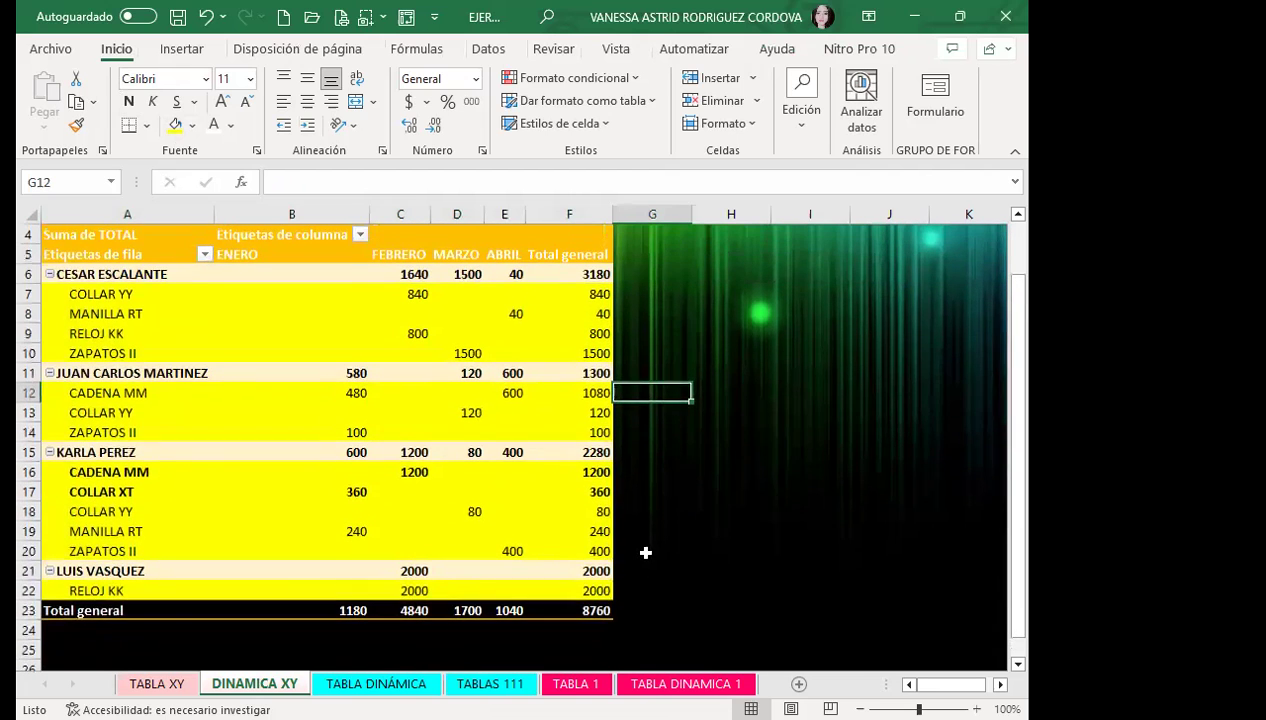
{"action": "scroll", "coordinate": [660, 535], "scroll_direction": "up", "scroll_amount": 1}
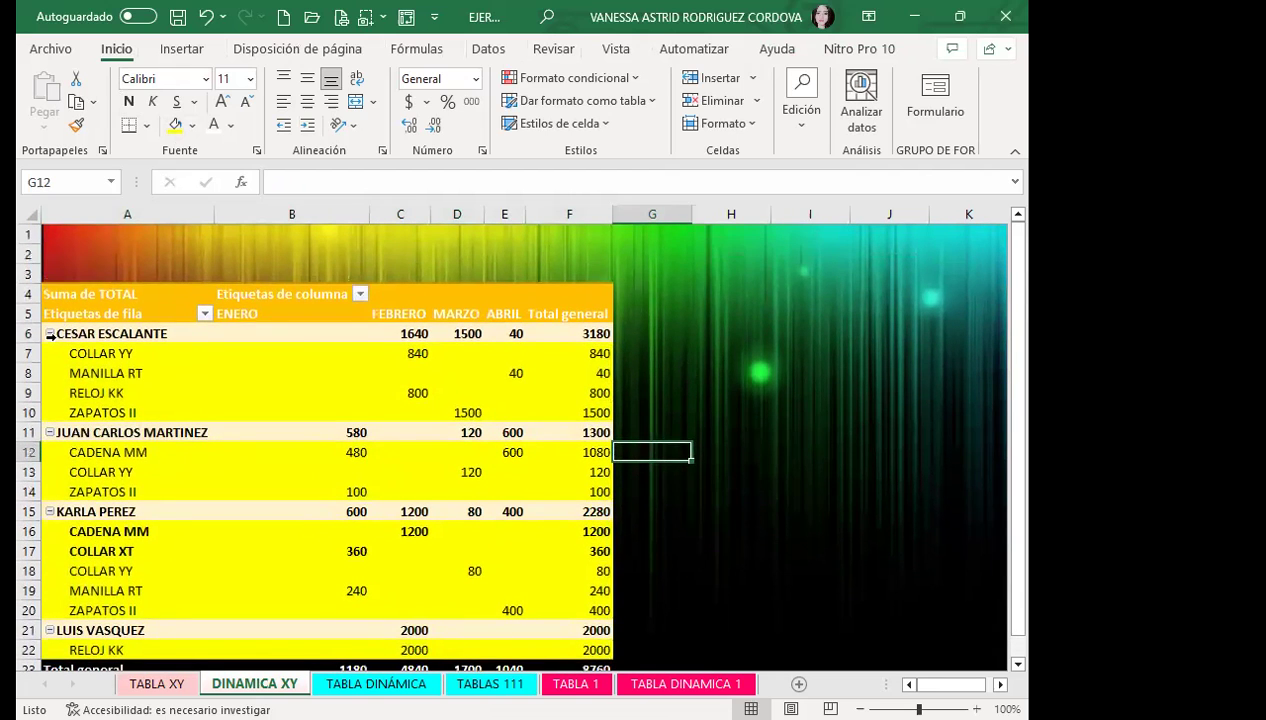
{"action": "left_click", "coordinate": [49, 334]}
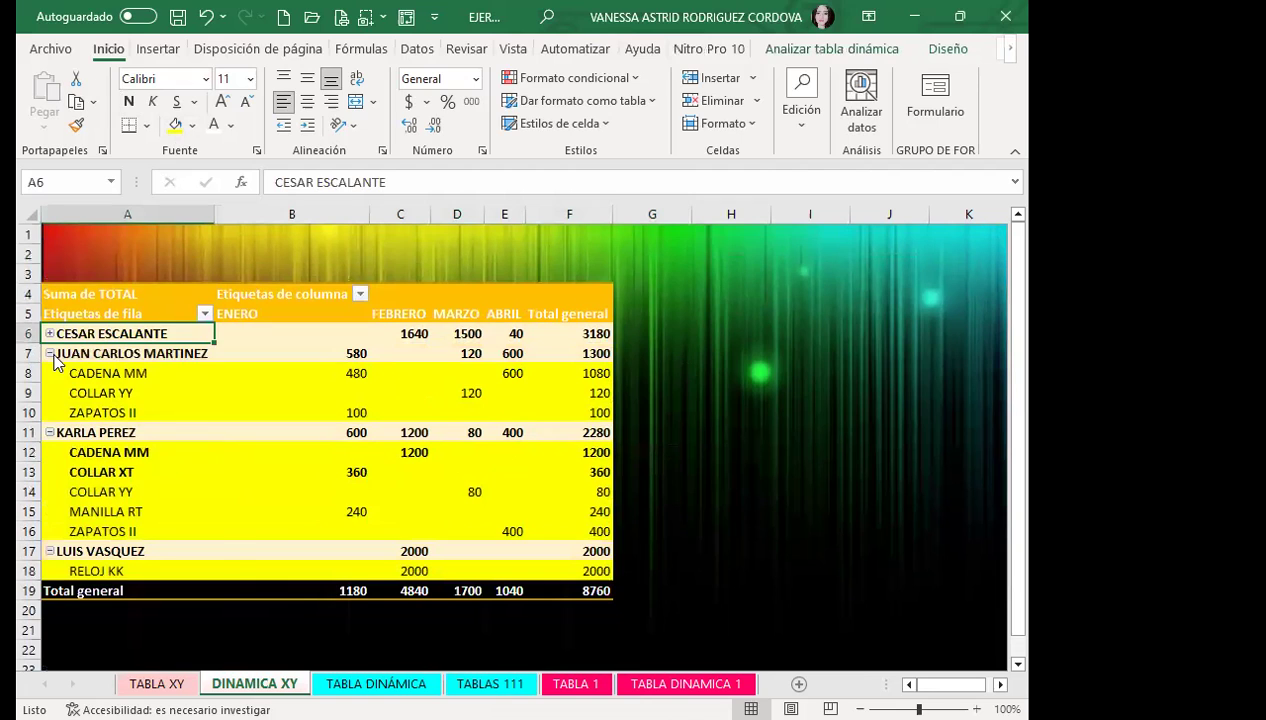
{"action": "left_click", "coordinate": [49, 353]}
{"action": "left_click", "coordinate": [49, 373]}
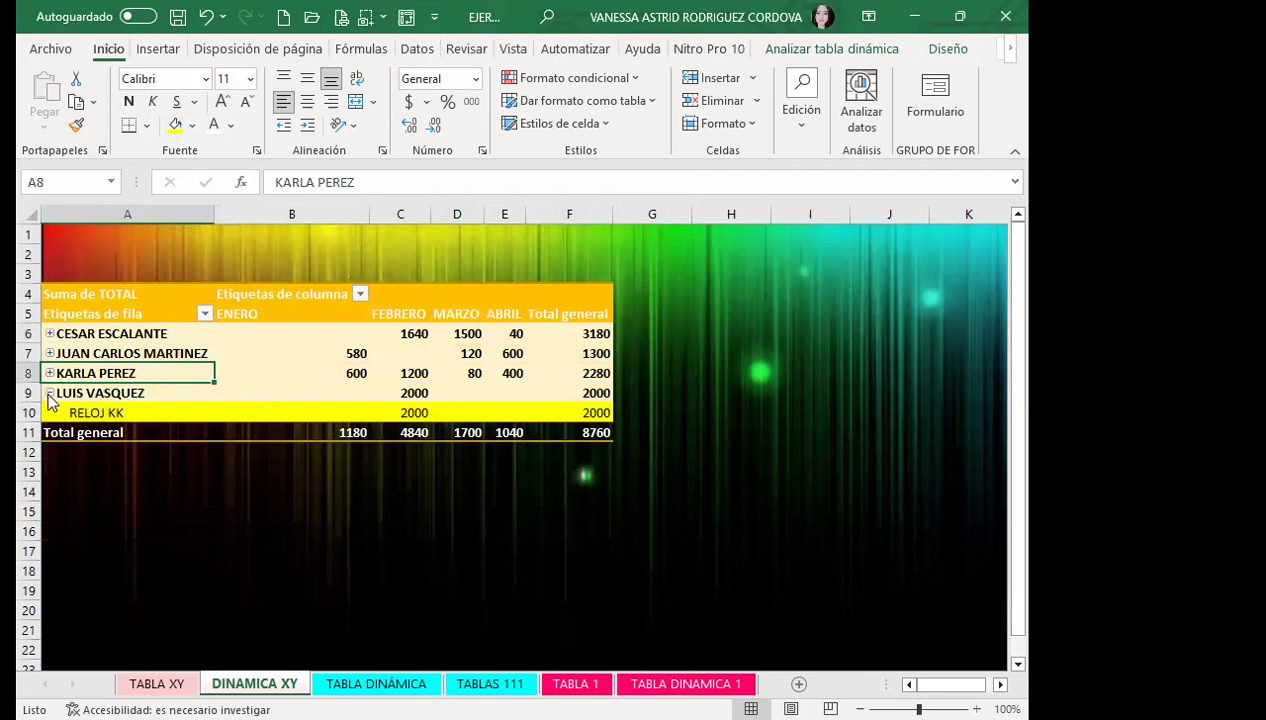
{"action": "left_click", "coordinate": [49, 393]}
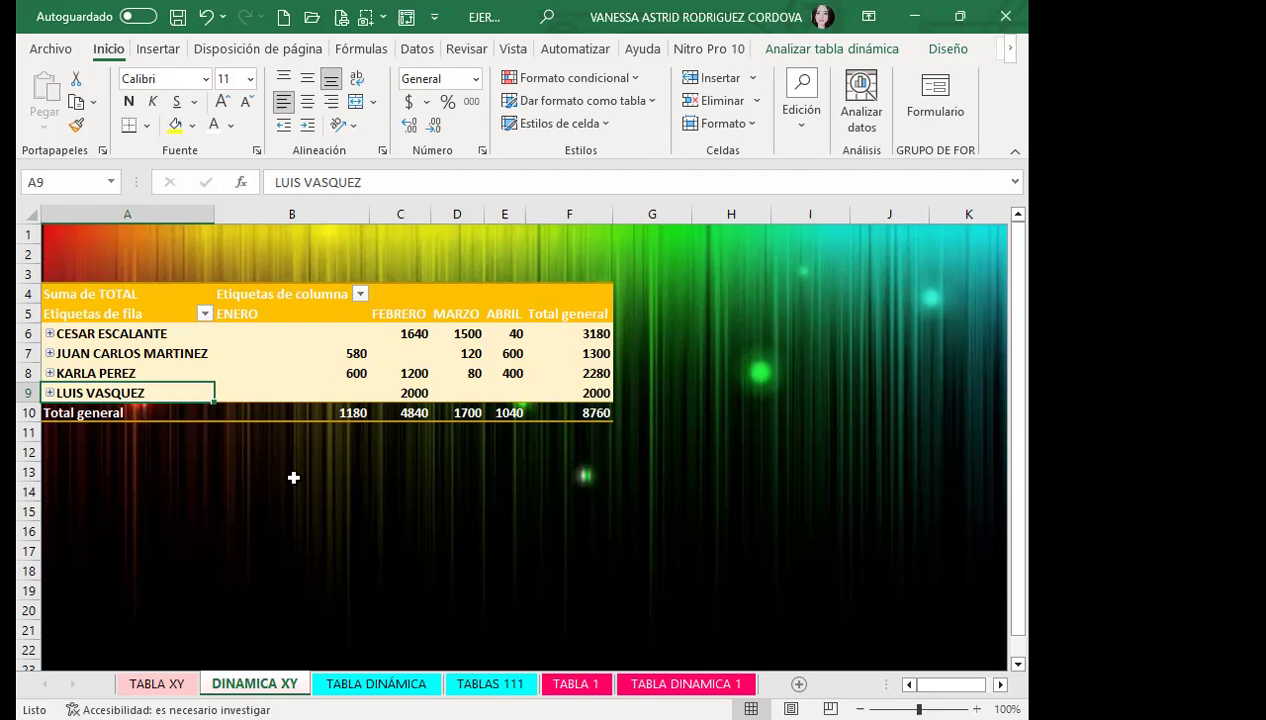
{"action": "scroll", "coordinate": [290, 490], "scroll_direction": "down", "scroll_amount": 2}
{"action": "scroll", "coordinate": [295, 500], "scroll_direction": "down", "scroll_amount": 1}
{"action": "scroll", "coordinate": [311, 515], "scroll_direction": "up", "scroll_amount": 3}
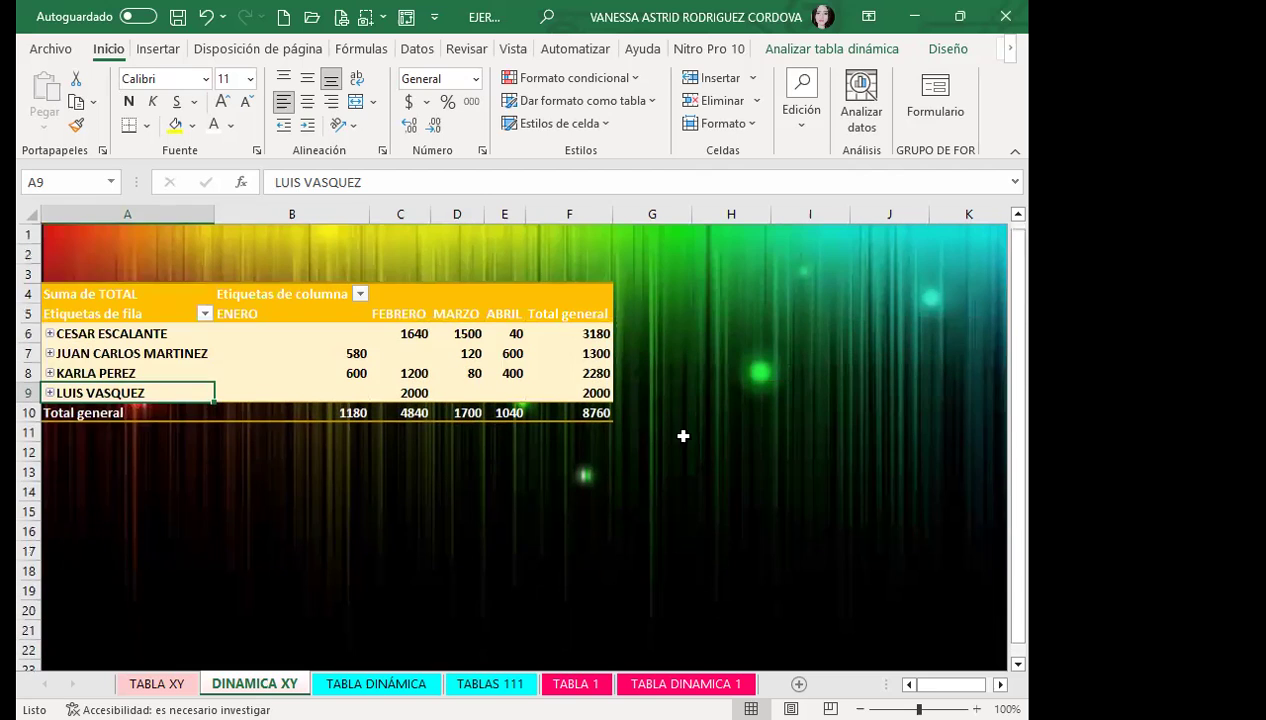
Show the pivot field list, then switch to the TABLA DINÁMICA payments sheet.
{"action": "left_click", "coordinate": [492, 298]}
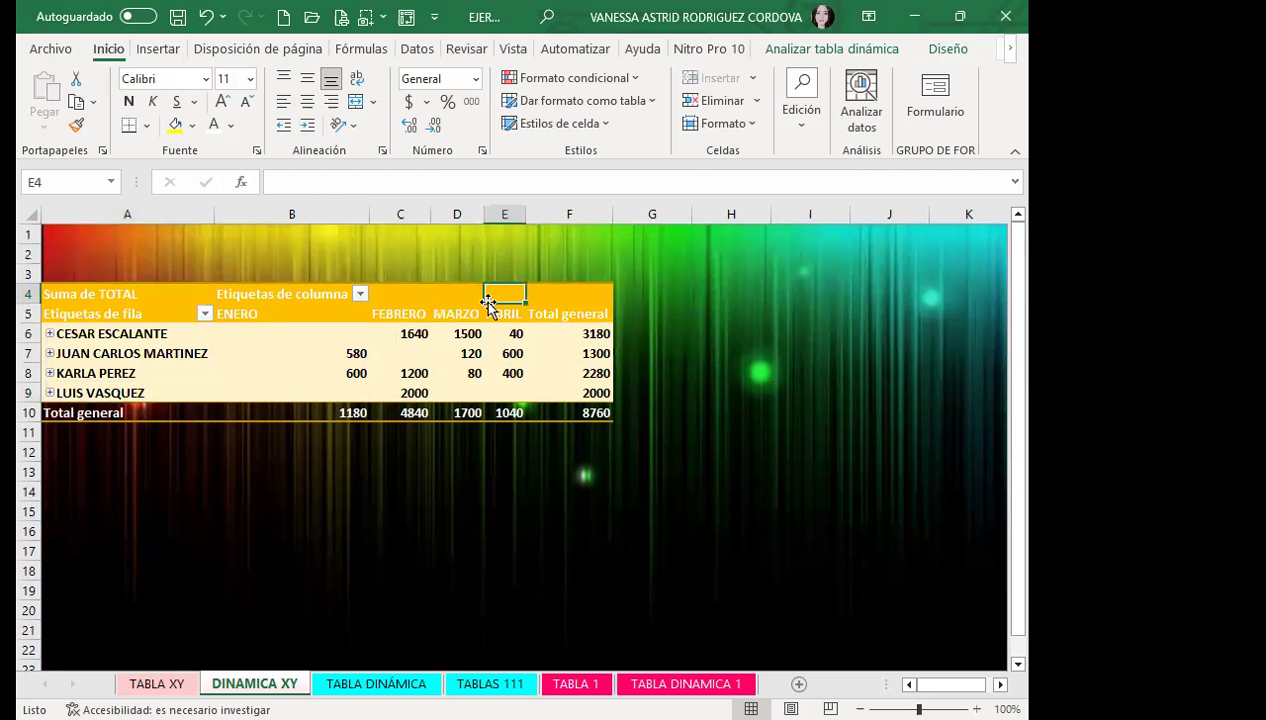
{"action": "left_click", "coordinate": [866, 48]}
{"action": "left_click", "coordinate": [897, 111]}
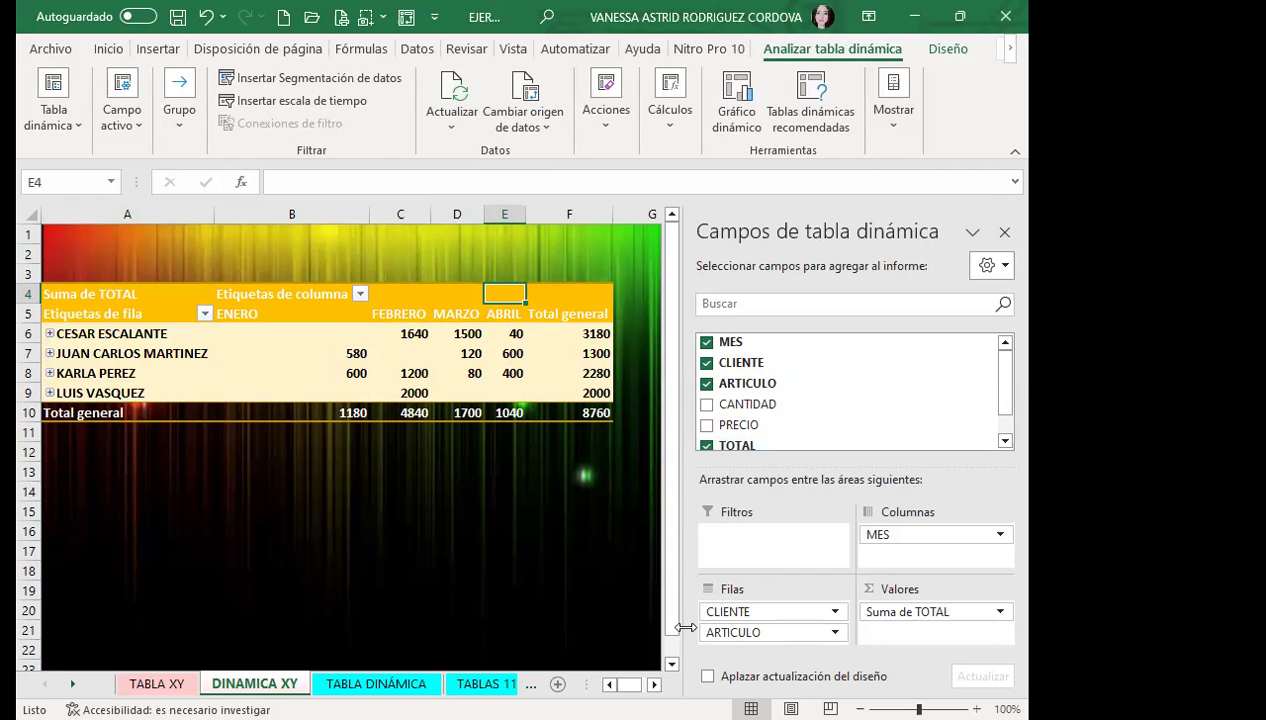
{"action": "left_click", "coordinate": [376, 682]}
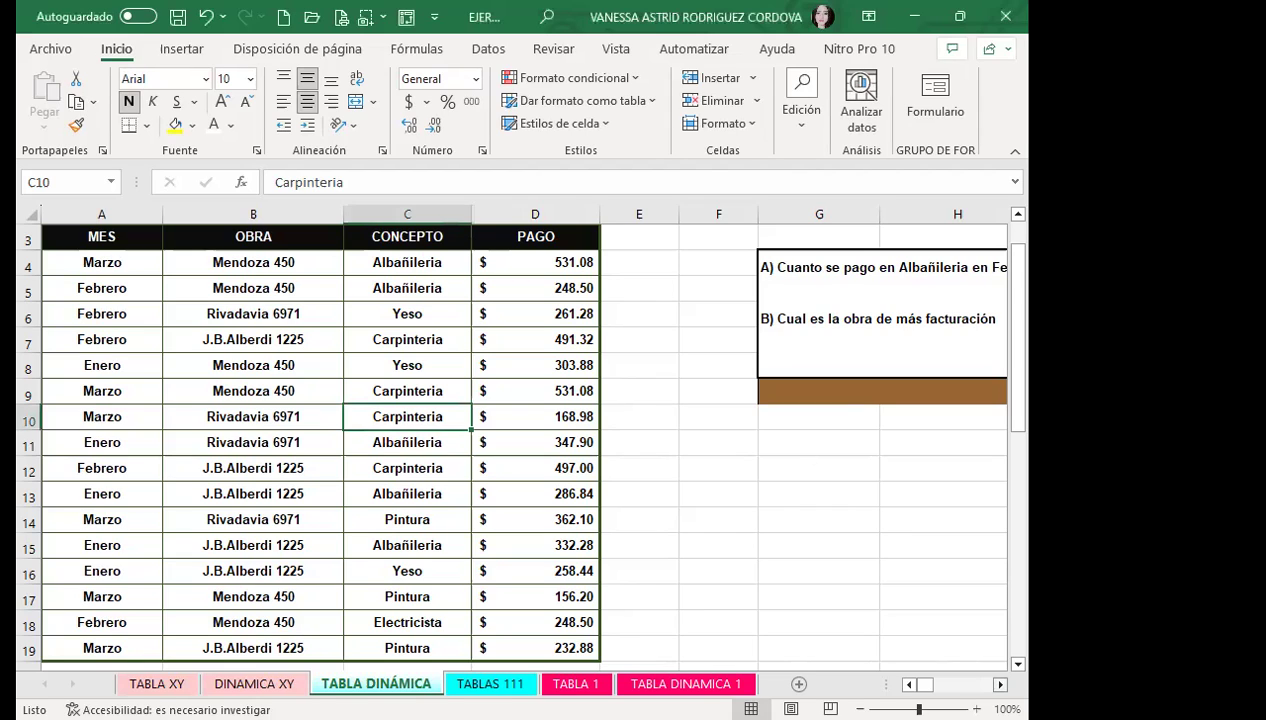
{"action": "scroll", "coordinate": [313, 444], "scroll_direction": "right", "scroll_amount": 1}
{"action": "scroll", "coordinate": [313, 444], "scroll_direction": "right", "scroll_amount": 2}
{"action": "scroll", "coordinate": [313, 444], "scroll_direction": "right", "scroll_amount": 1}
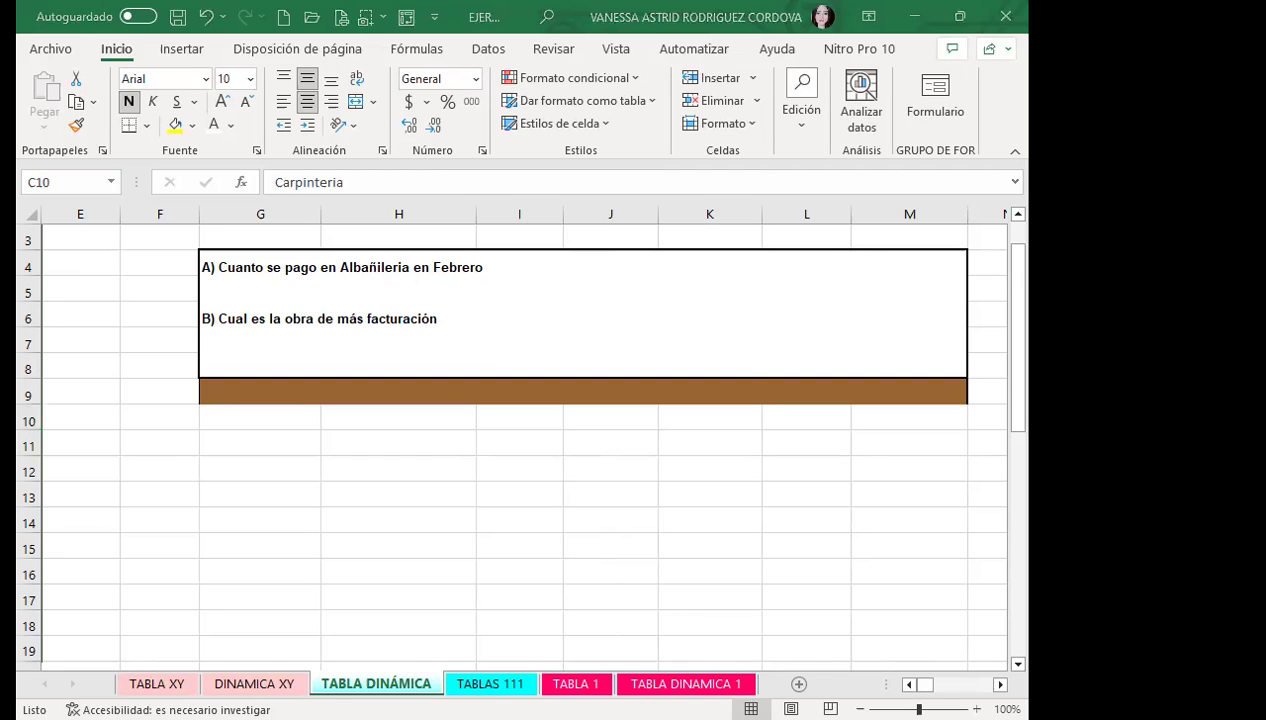
{"action": "scroll", "coordinate": [376, 404], "scroll_direction": "left", "scroll_amount": 4}
{"action": "left_click", "coordinate": [291, 381]}
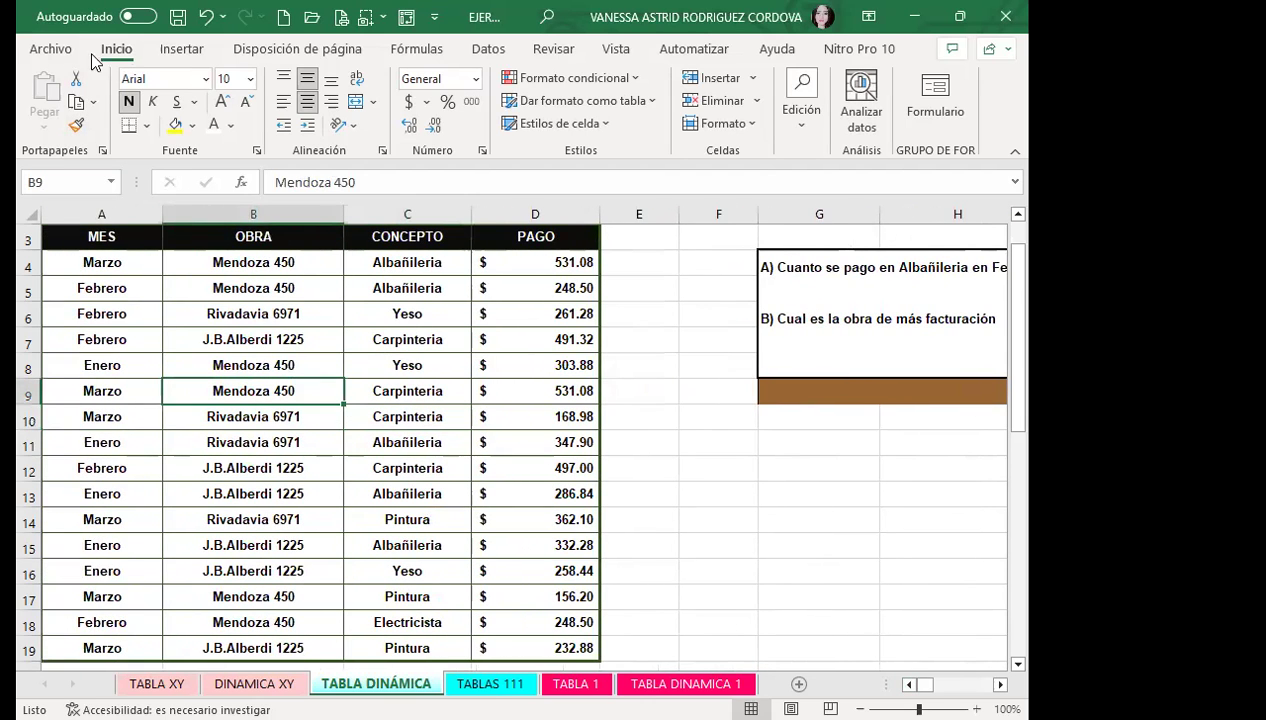
Start a new pivot table and place it on the existing TABLAS 111 sheet at A3.
{"action": "left_click", "coordinate": [182, 49]}
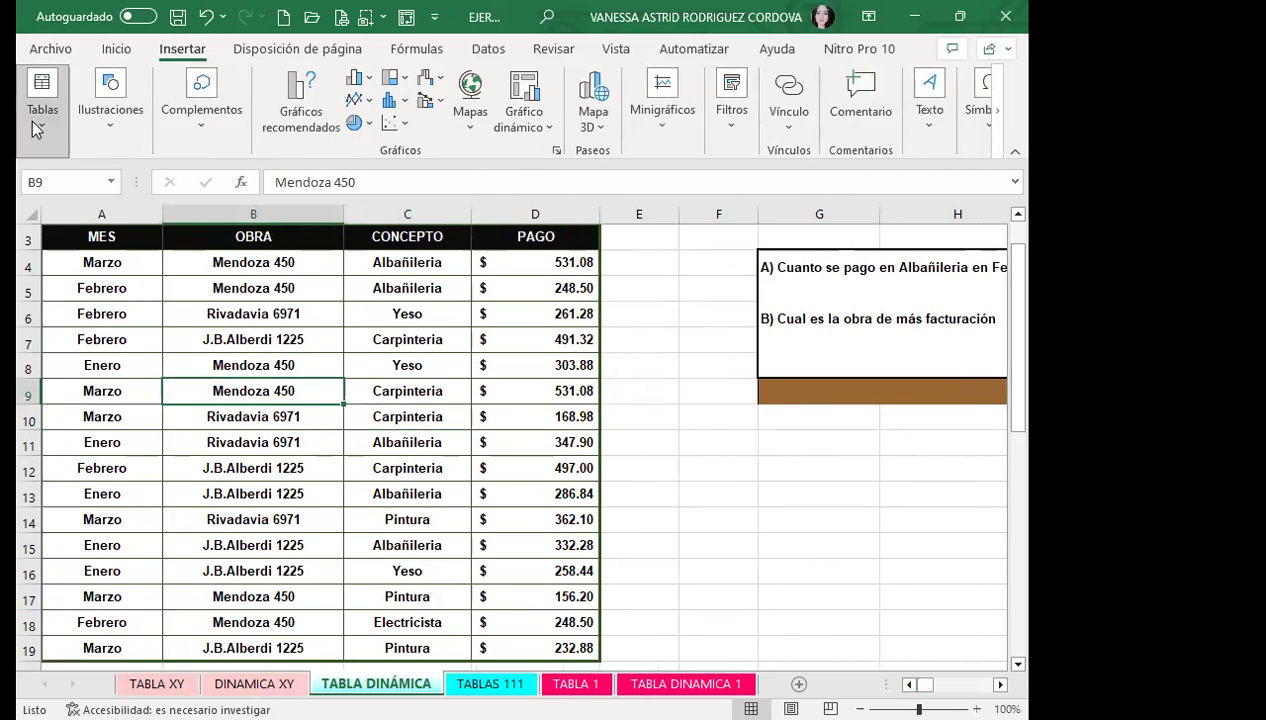
{"action": "key", "text": "alt+n+v"}
{"action": "left_click", "coordinate": [524, 391]}
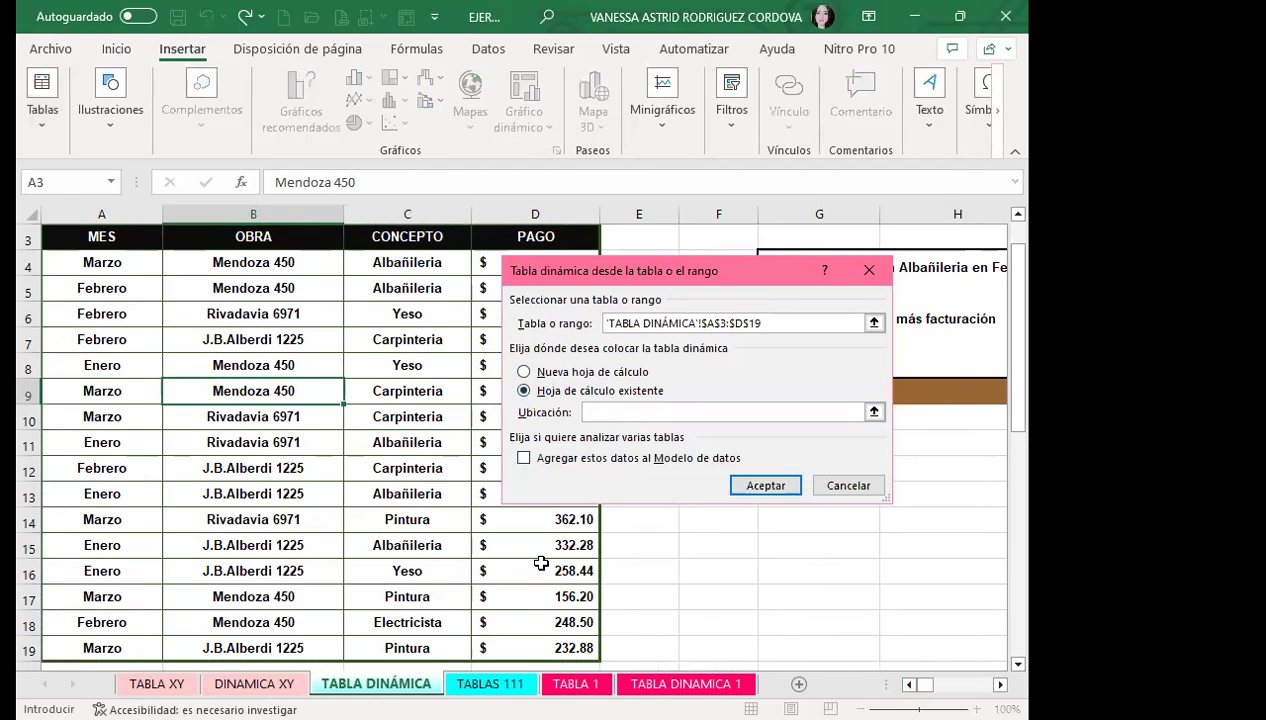
{"action": "left_click", "coordinate": [490, 684]}
{"action": "scroll", "coordinate": [47, 266], "scroll_direction": "up", "scroll_amount": 3}
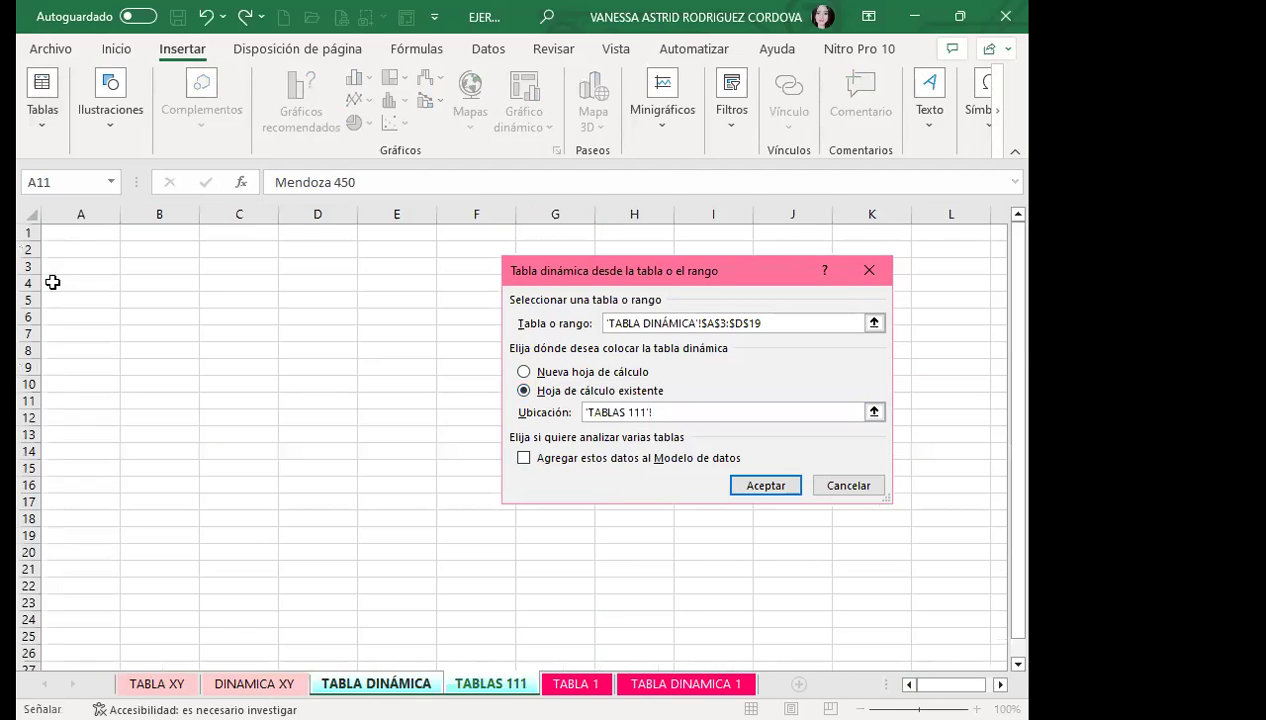
{"action": "left_click", "coordinate": [57, 266]}
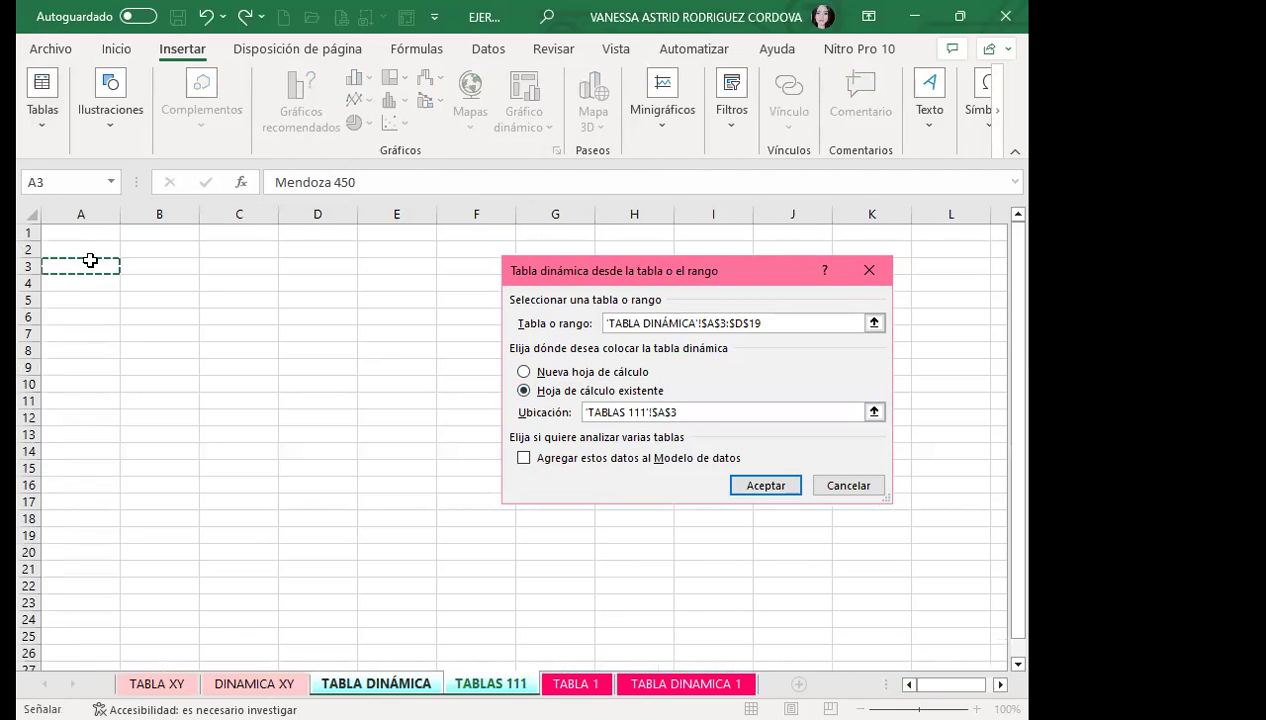
Create the empty pivot table at A3 of TABLAS 111 and rename it TablaDinámica_EJER_OBRA.
{"action": "left_click", "coordinate": [768, 494]}
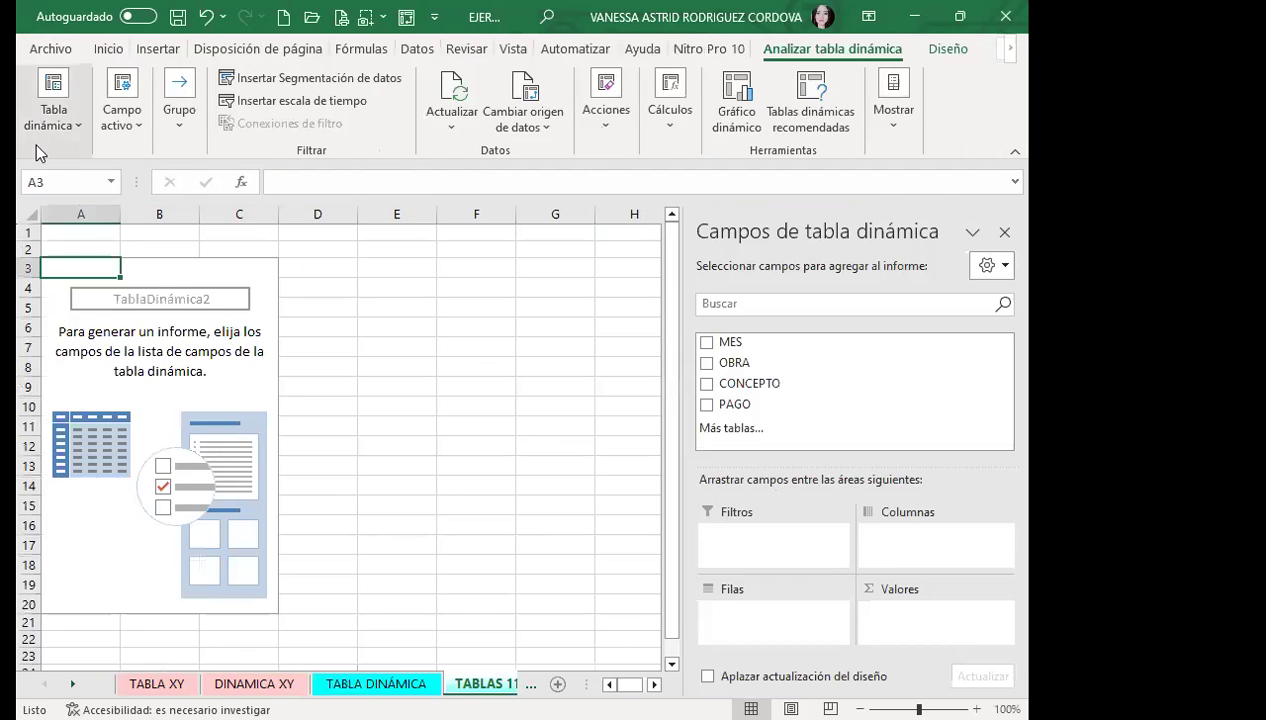
{"action": "left_click", "coordinate": [50, 126]}
{"action": "left_click", "coordinate": [117, 193]}
{"action": "left_click", "coordinate": [117, 193]}
{"action": "key", "text": "BackSpace"}
{"action": "type", "text": "_"}
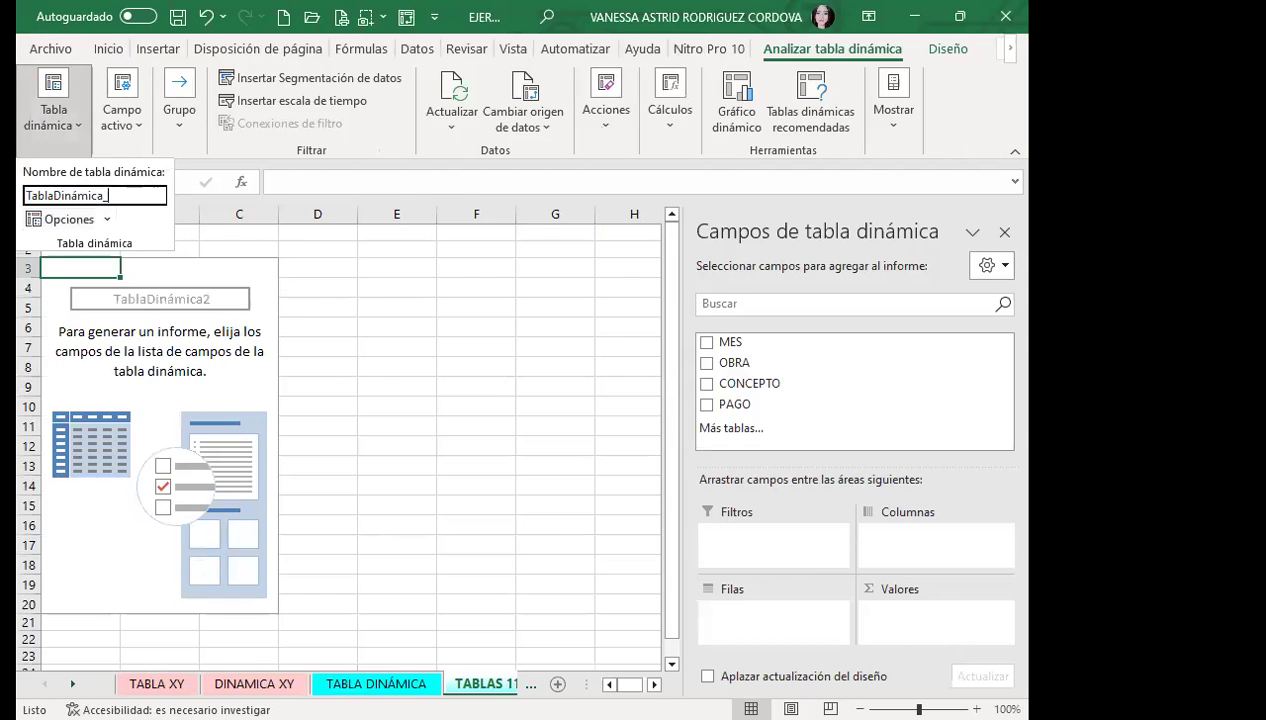
{"action": "type", "text": "EJER_"}
{"action": "type", "text": "OBRA"}
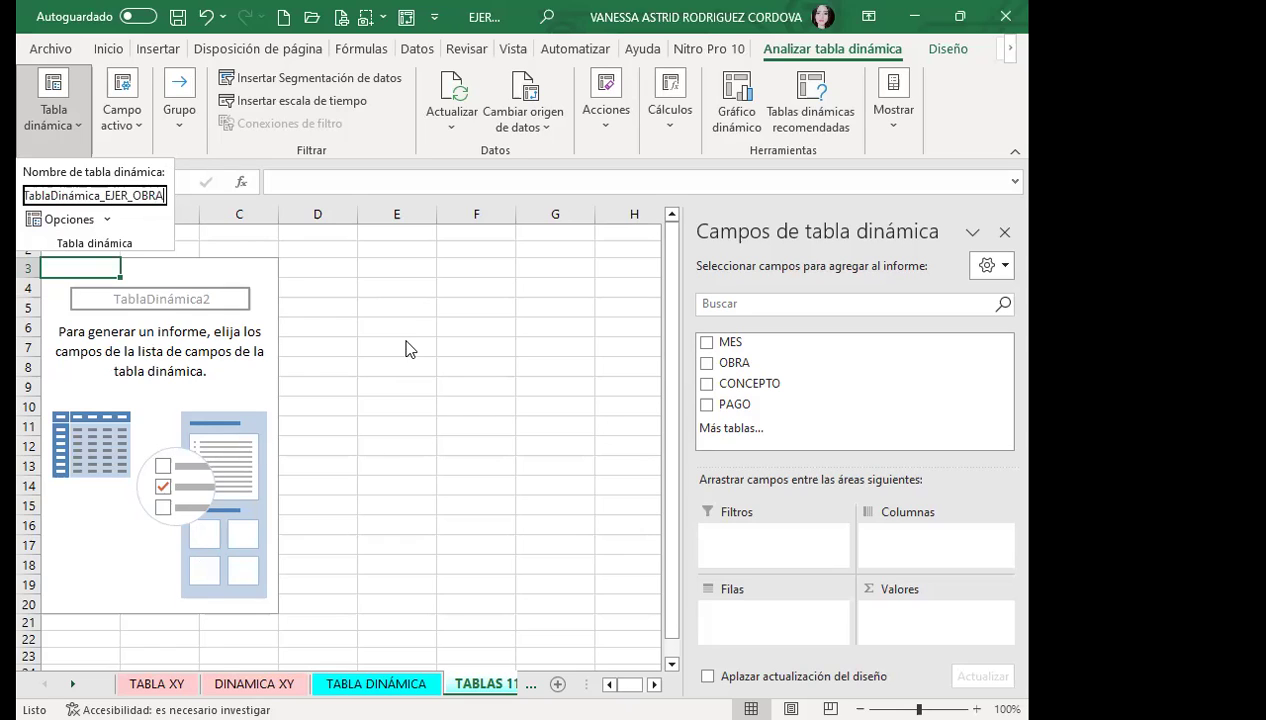
{"action": "key", "text": "Return"}
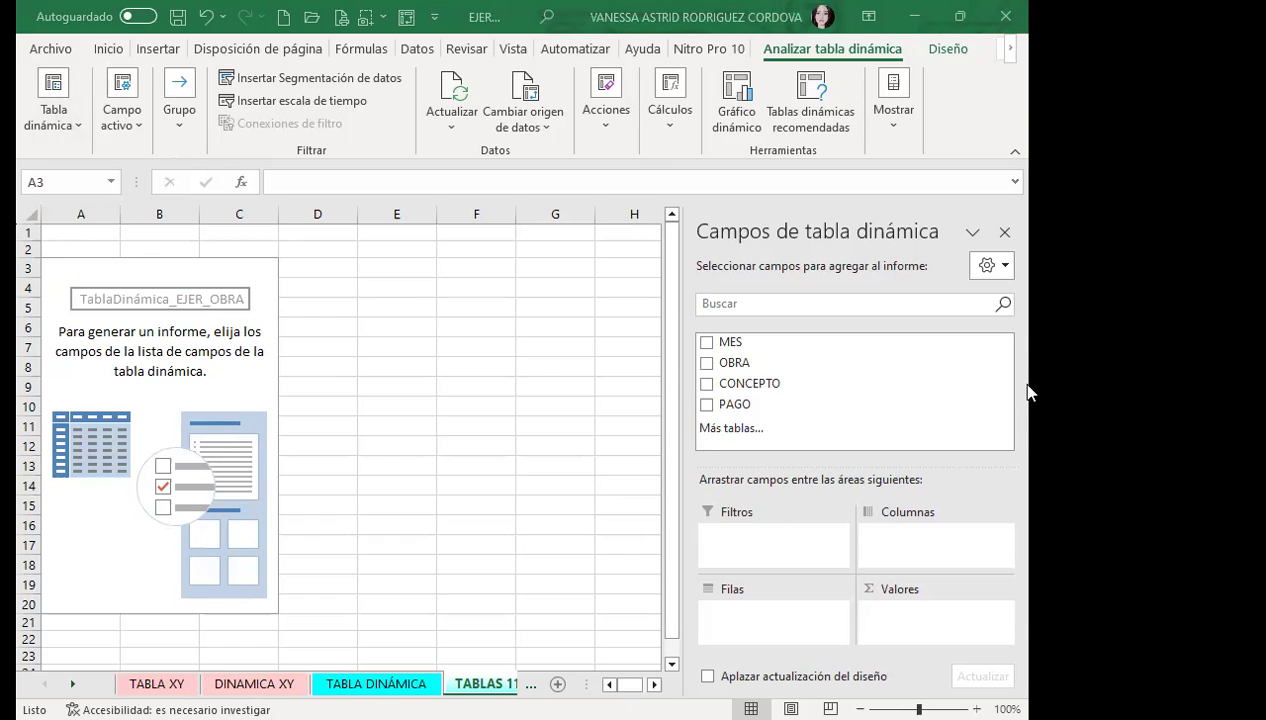
Put OBRA in the rows and add Suma de PAGO, totalling 5258.26.
{"action": "left_click", "coordinate": [707, 366]}
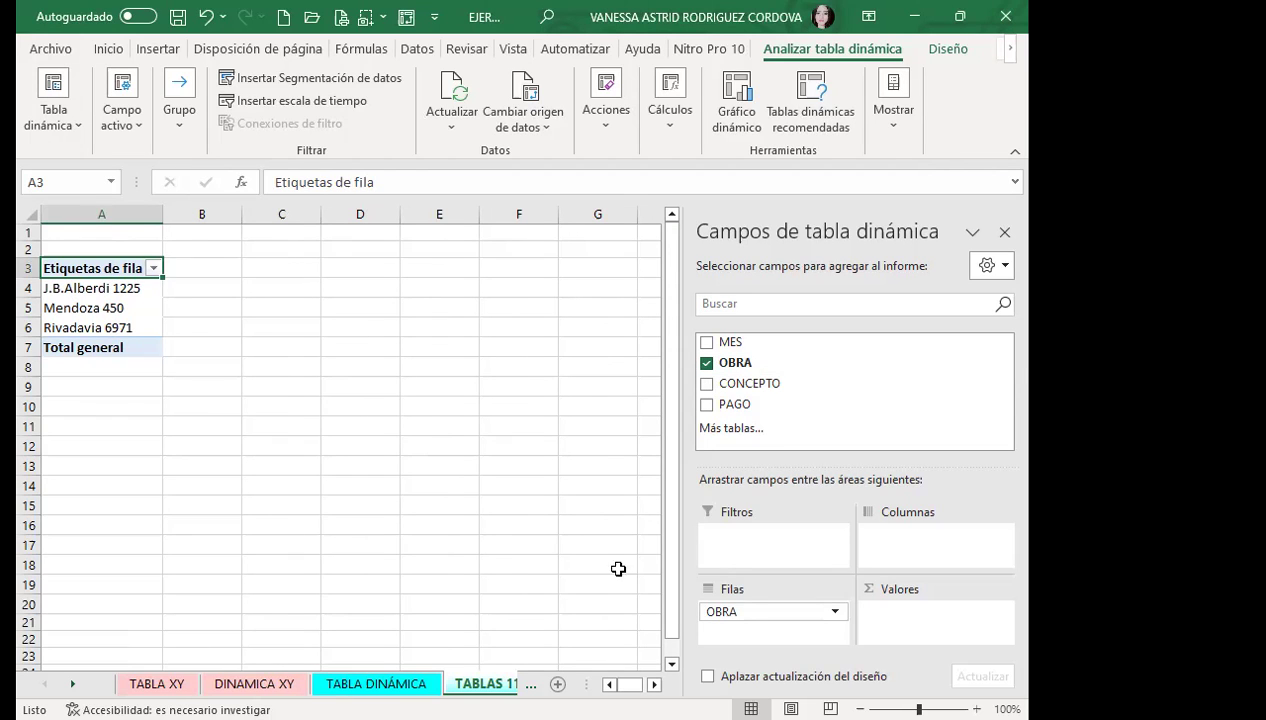
{"action": "left_click_drag", "start_coordinate": [728, 612], "coordinate": [897, 543]}
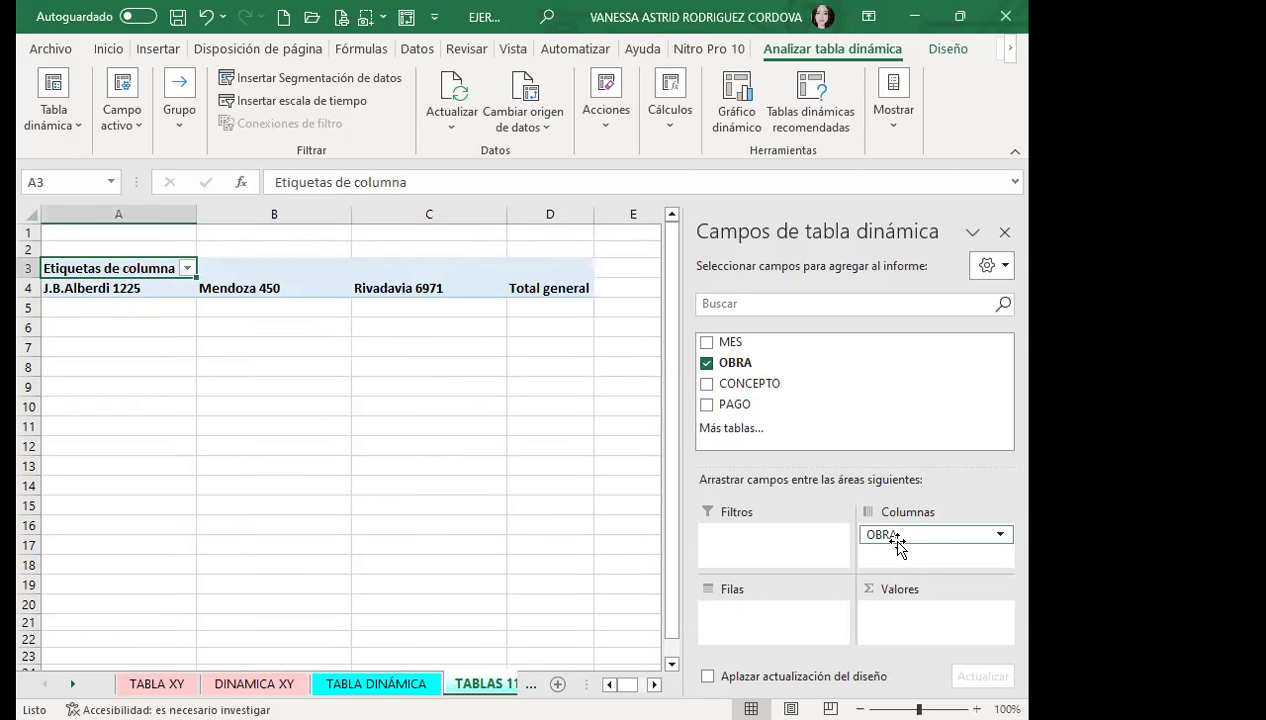
{"action": "left_click_drag", "start_coordinate": [897, 543], "coordinate": [790, 622]}
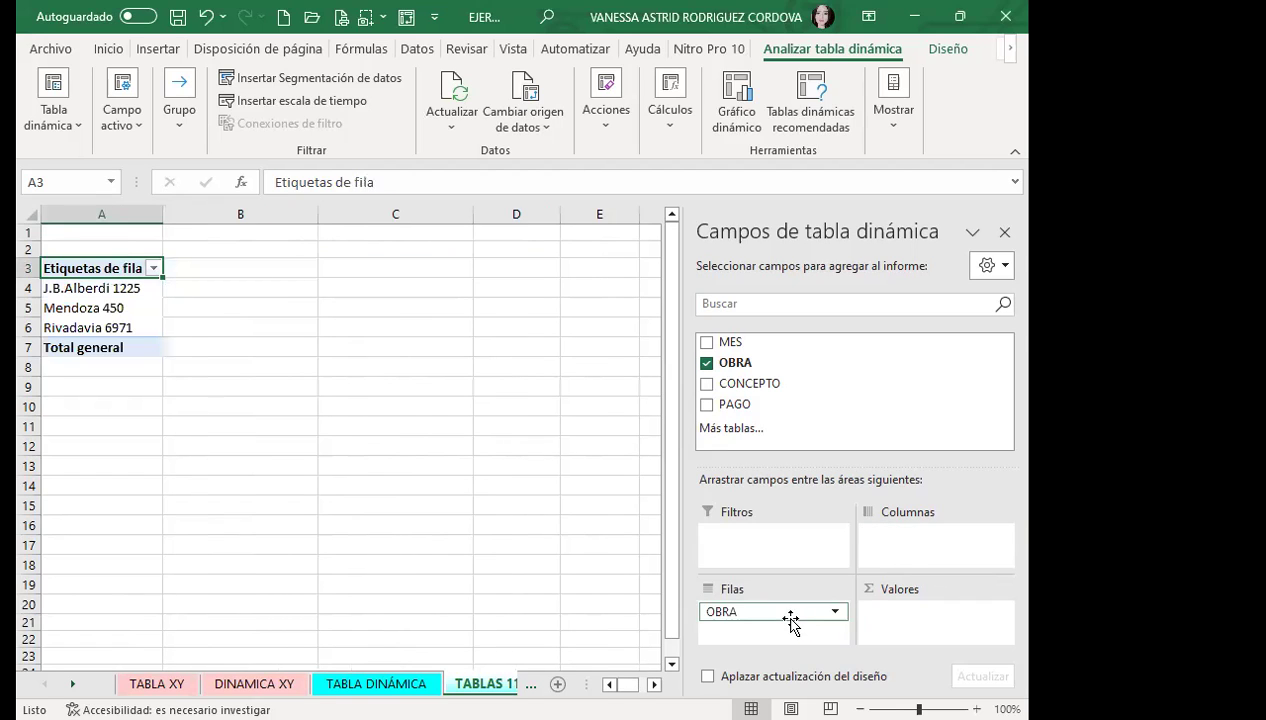
{"action": "left_click", "coordinate": [707, 405]}
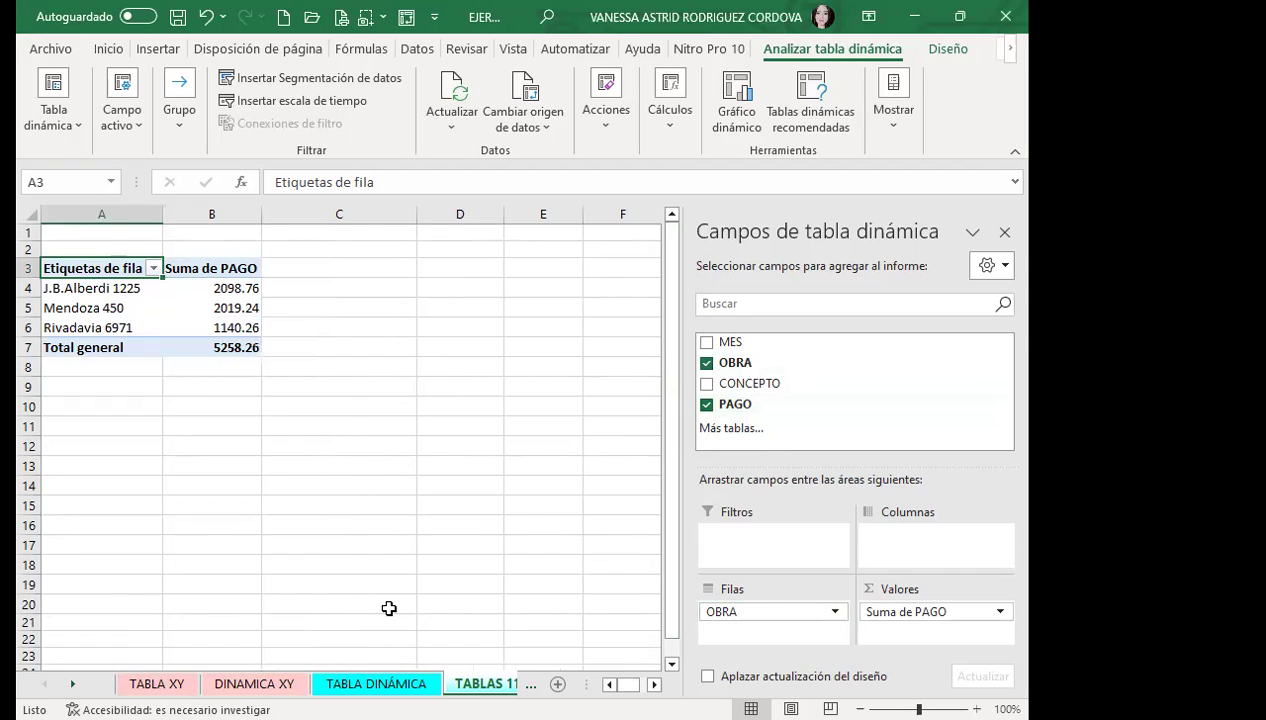
Move OBRA into Columnas, then switch to the TABLA DINÁMICA payments sheet.
{"action": "left_click_drag", "start_coordinate": [712, 610], "coordinate": [900, 540]}
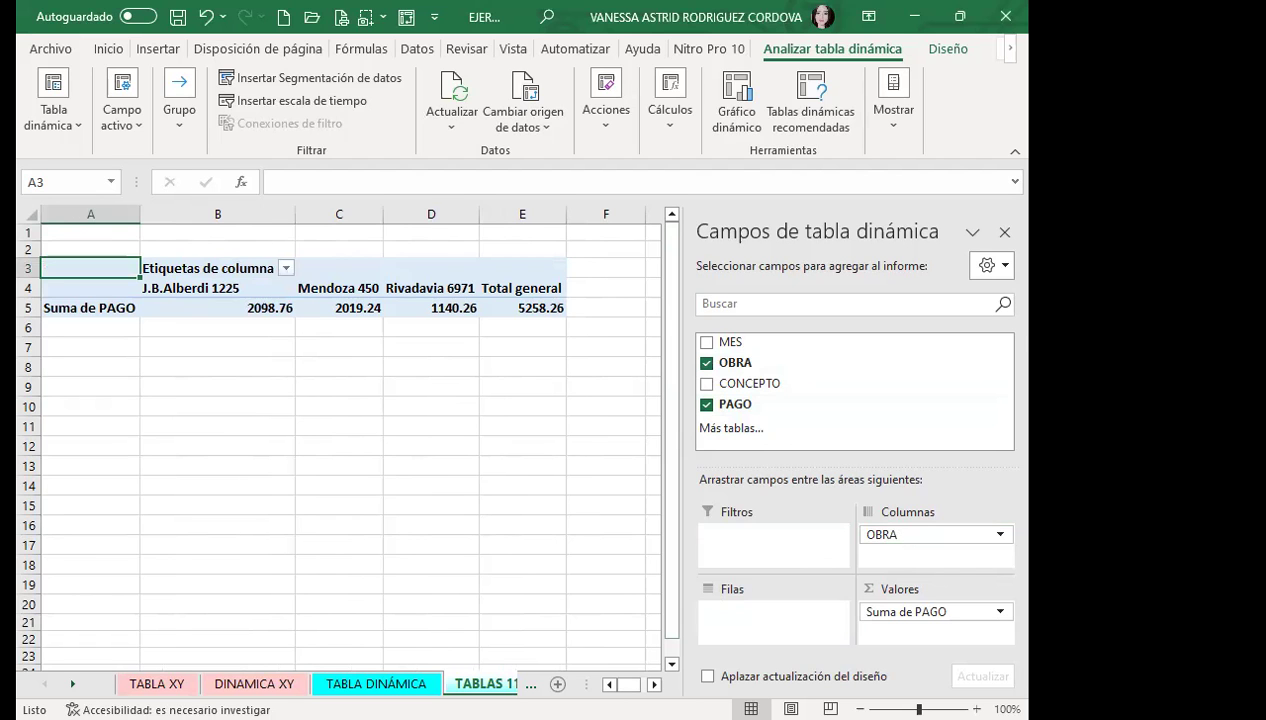
{"action": "left_click", "coordinate": [376, 684]}
{"action": "mouse_move", "coordinate": [915, 684]}
{"action": "left_mouse_down"}
{"action": "mouse_move", "coordinate": [977, 684]}
{"action": "mouse_move", "coordinate": [916, 684]}
{"action": "left_mouse_up"}
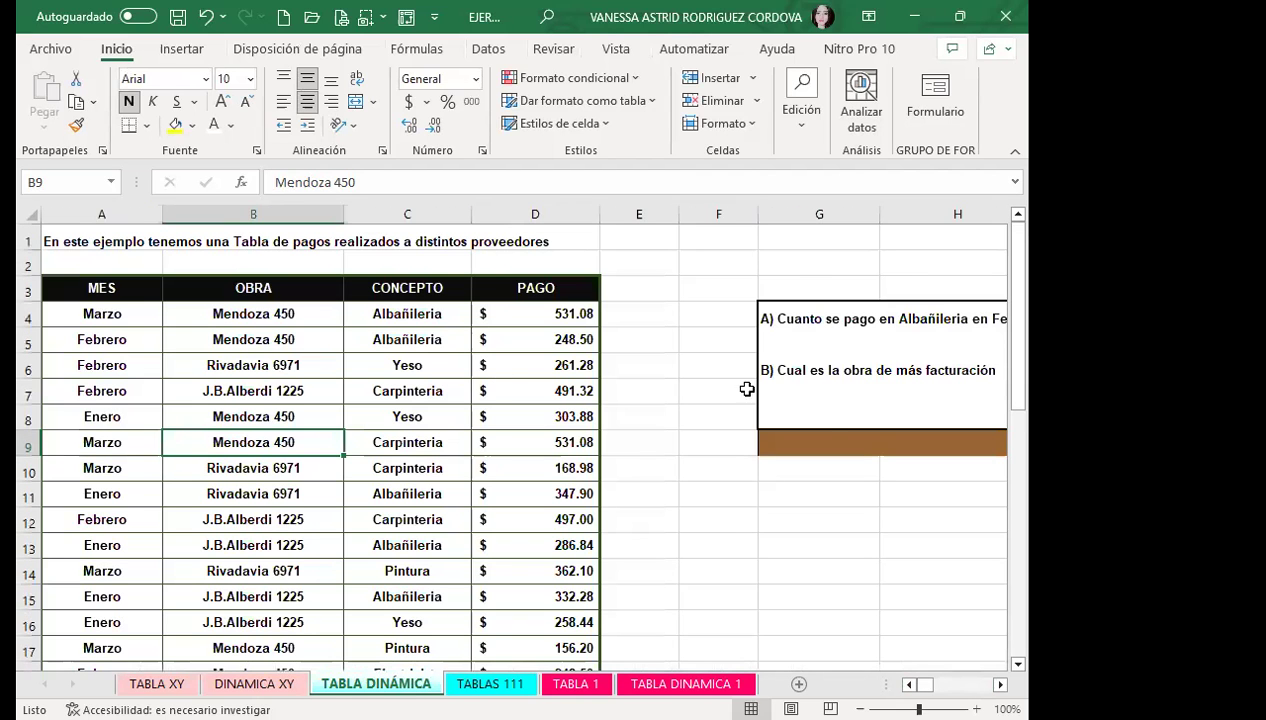
Switch back to TABLAS 111 to view the PAGO-by-OBRA pivot totalling 5258.26.
{"action": "left_click_drag", "start_coordinate": [877, 468], "coordinate": [945, 468]}
{"action": "left_click", "coordinate": [1000, 684]}
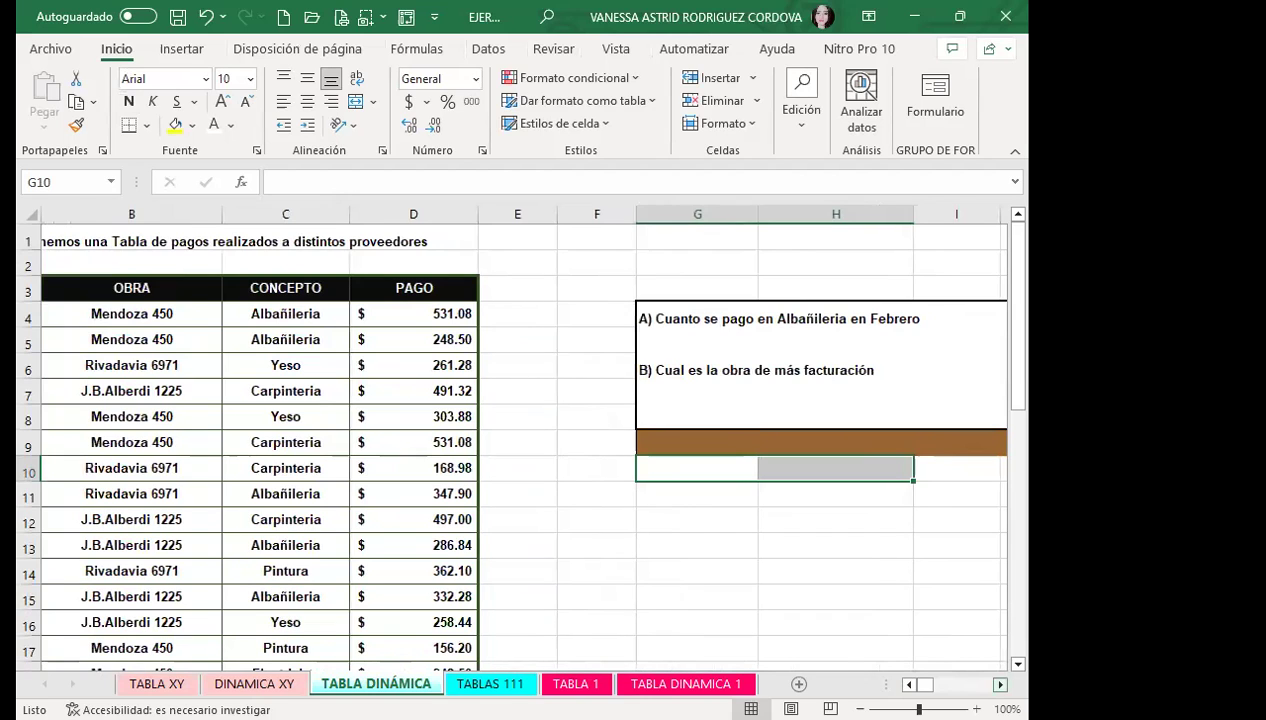
{"action": "left_click", "coordinate": [489, 684]}
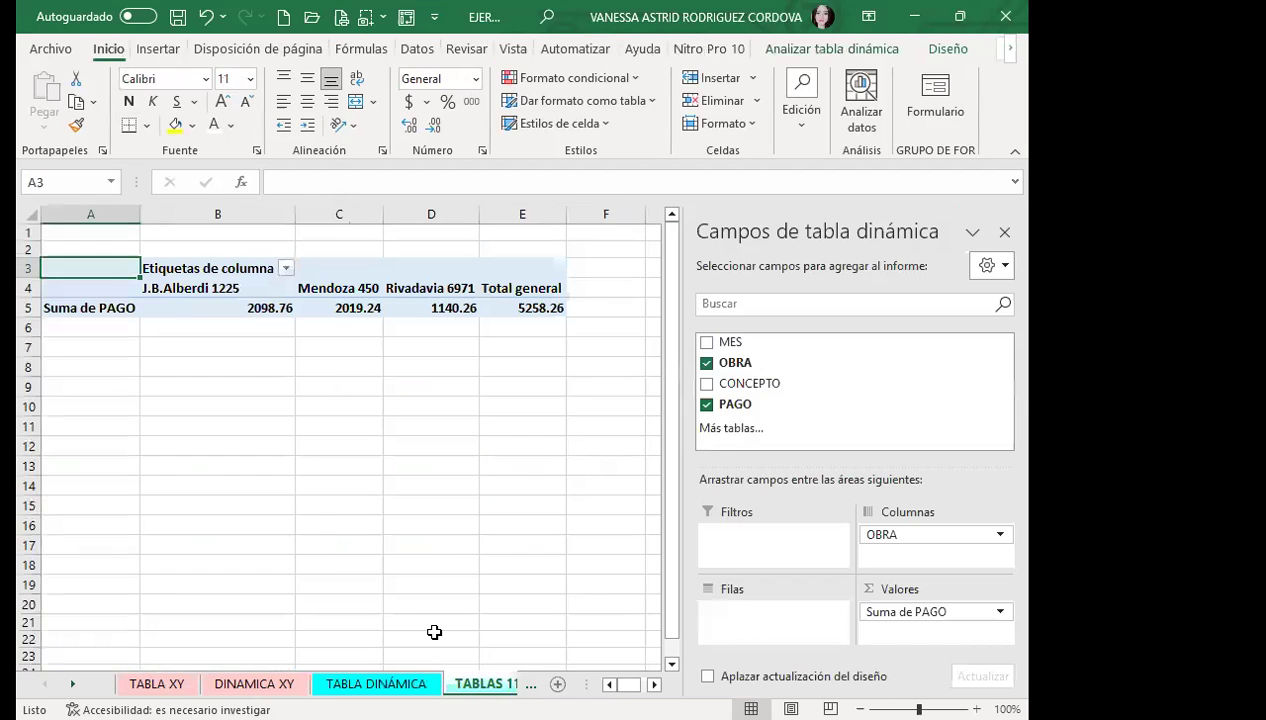
Replace OBRA with MES as the pivot table's row field.
{"action": "left_click", "coordinate": [707, 364]}
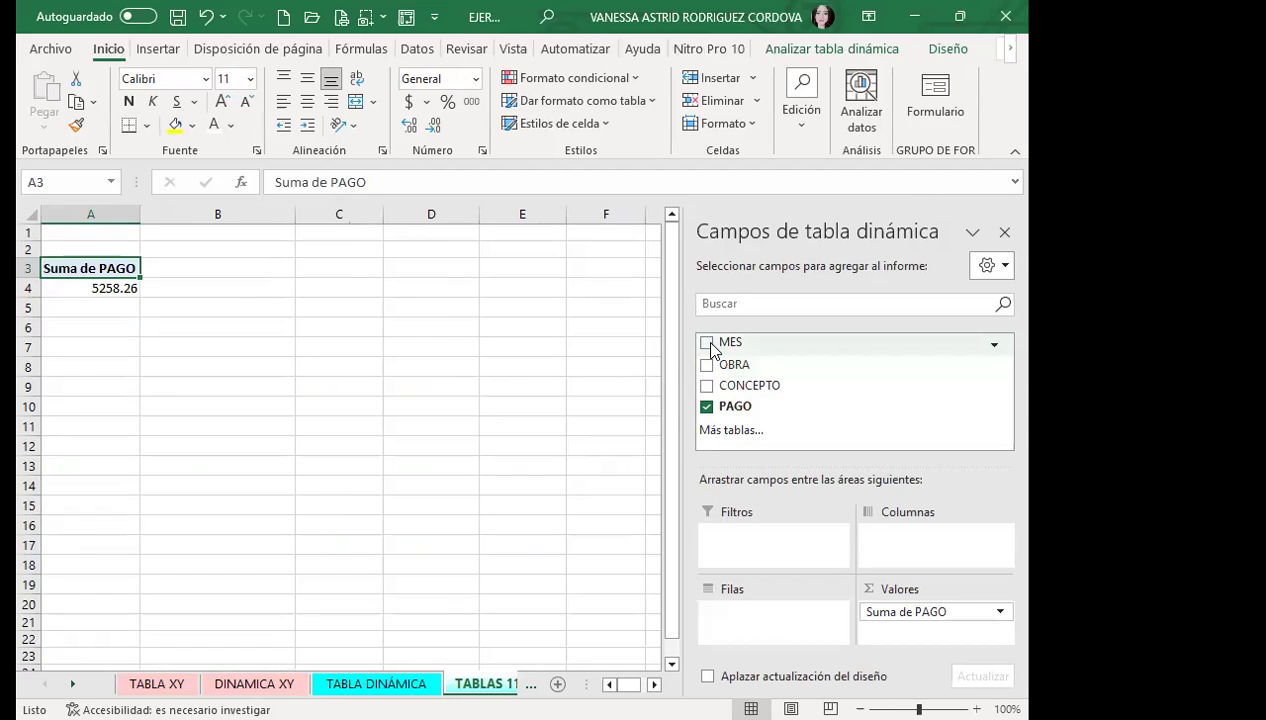
{"action": "left_click", "coordinate": [707, 342]}
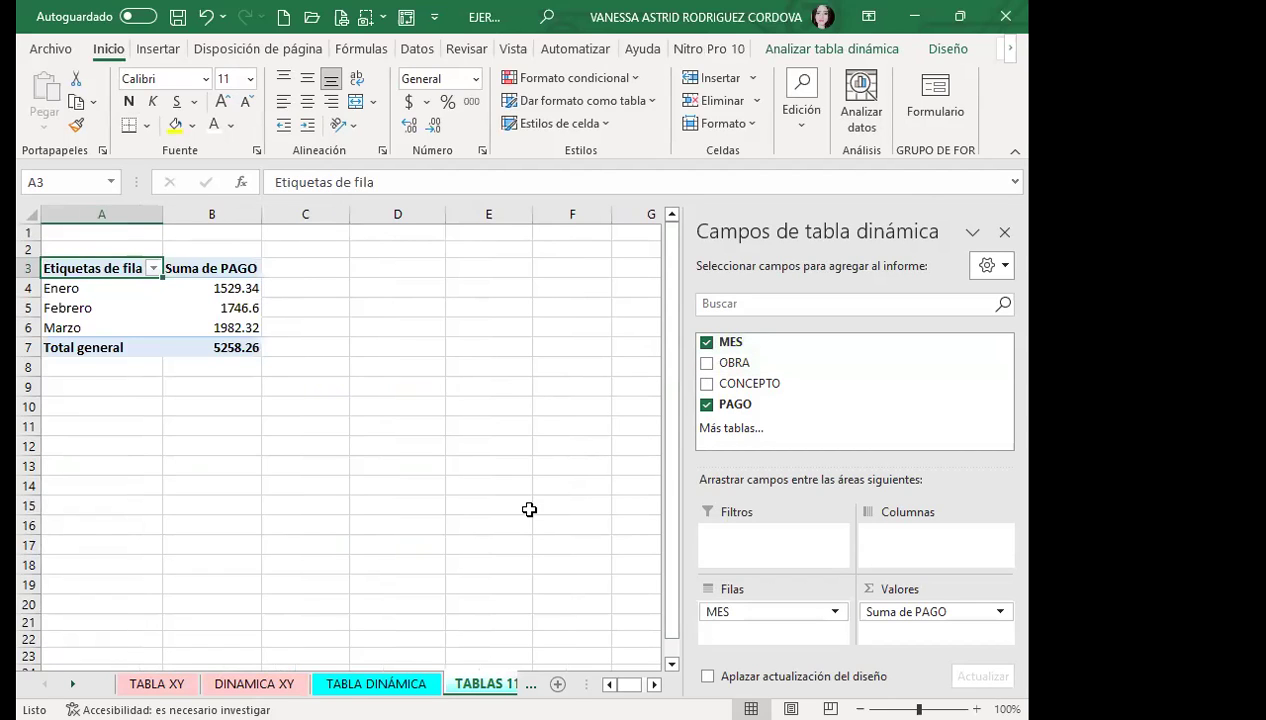
{"action": "left_click", "coordinate": [769, 555]}
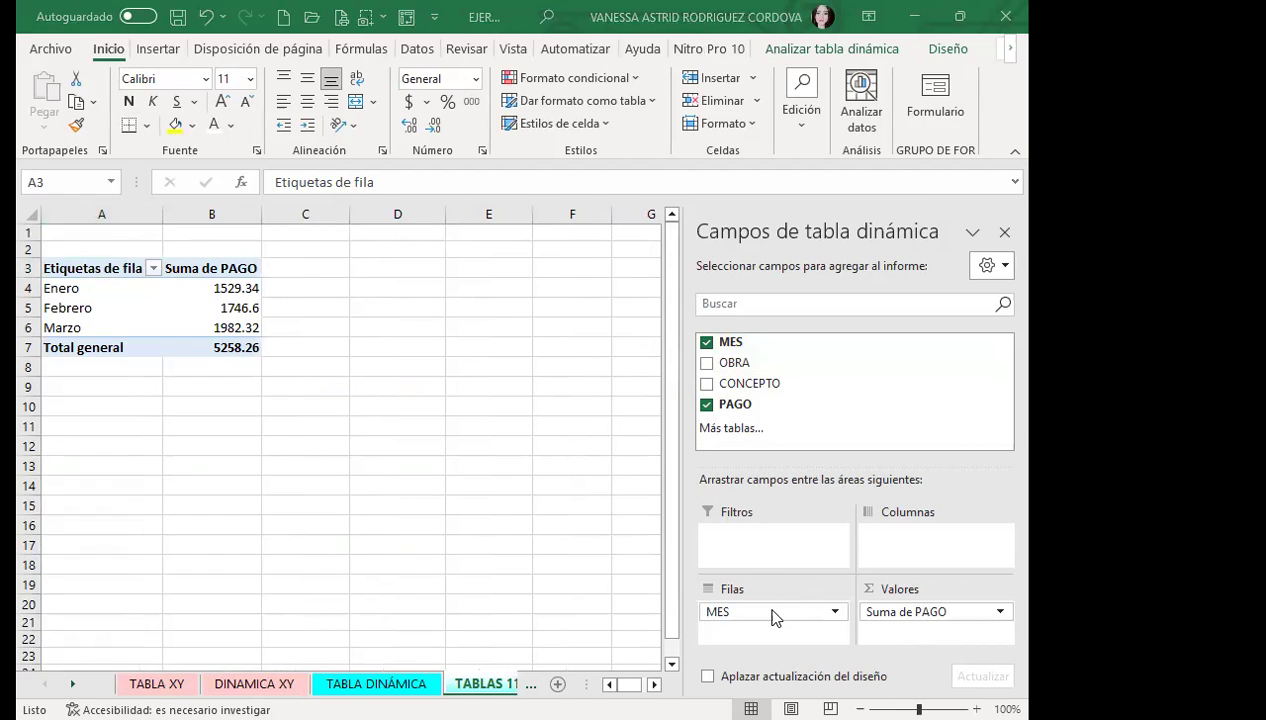
Toggle MES between Columnas and Filas twice, leaving Enero, Febrero and Marzo as rows.
{"action": "left_click_drag", "start_coordinate": [771, 612], "coordinate": [922, 553]}
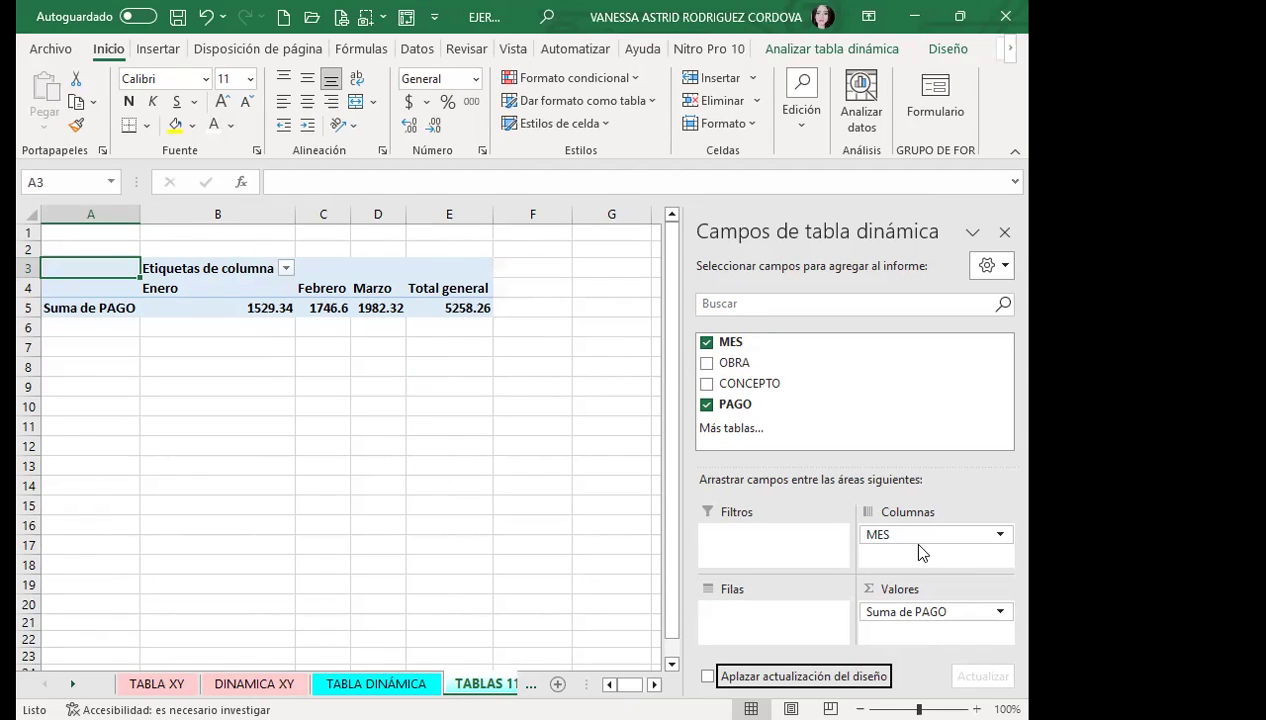
{"action": "left_click_drag", "start_coordinate": [918, 534], "coordinate": [762, 620]}
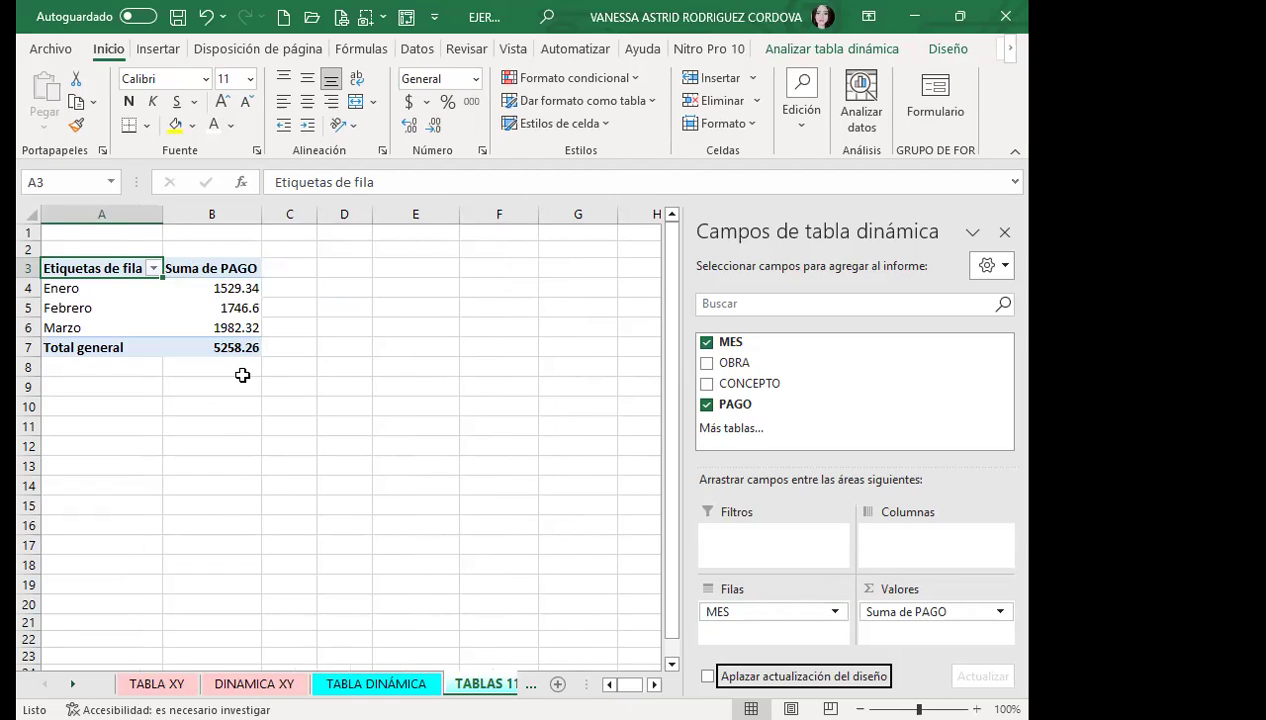
{"action": "mouse_move", "coordinate": [745, 611]}
{"action": "left_mouse_down"}
{"action": "mouse_move", "coordinate": [878, 568]}
{"action": "mouse_move", "coordinate": [876, 556]}
{"action": "left_mouse_up"}
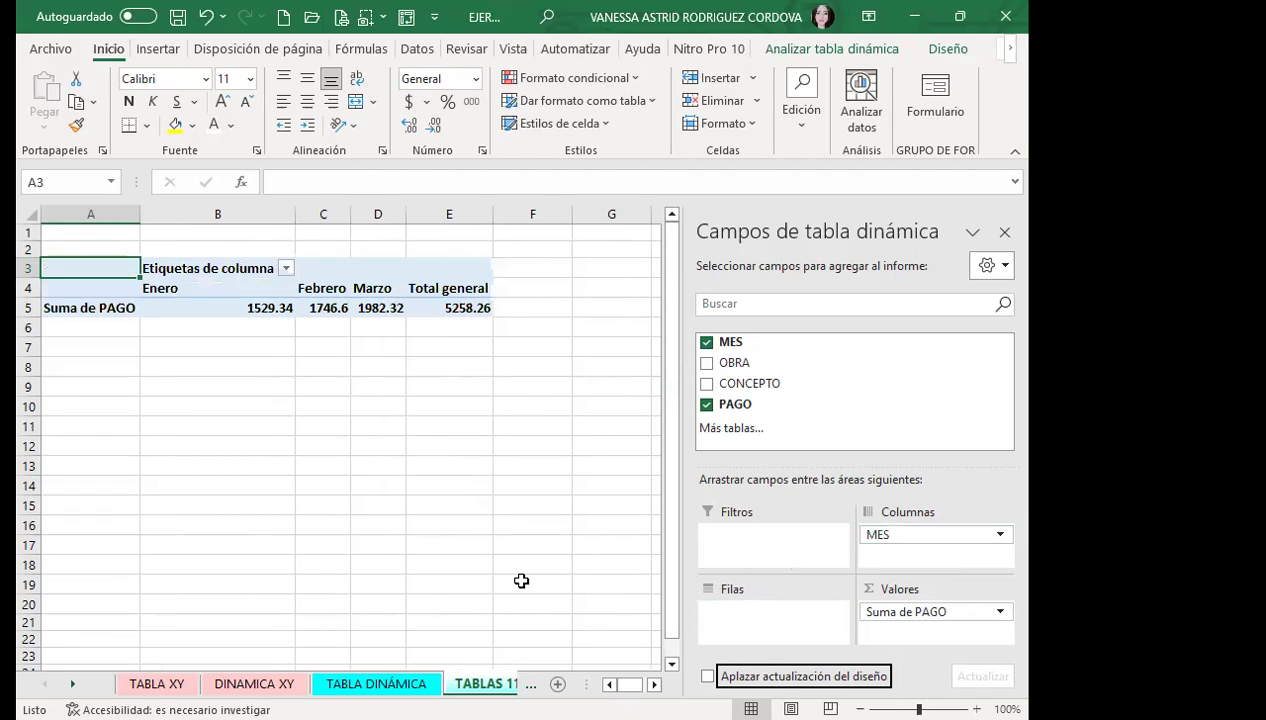
{"action": "left_click_drag", "start_coordinate": [890, 534], "coordinate": [776, 620]}
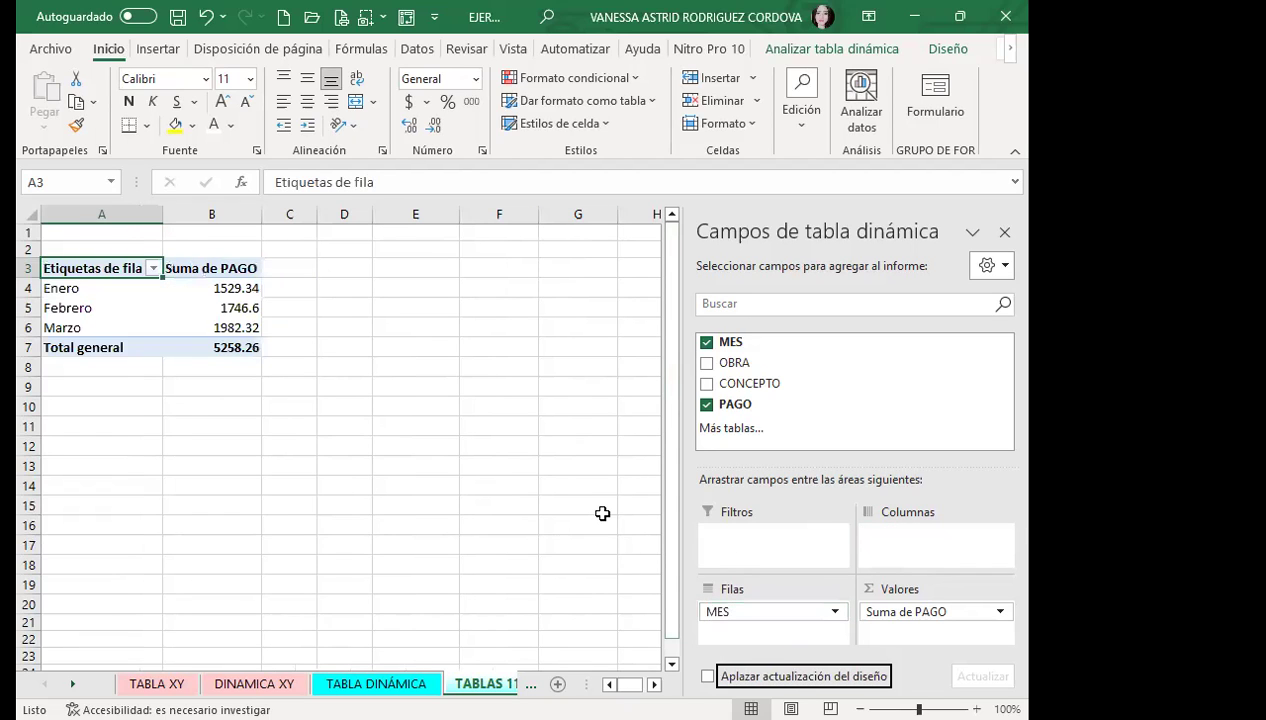
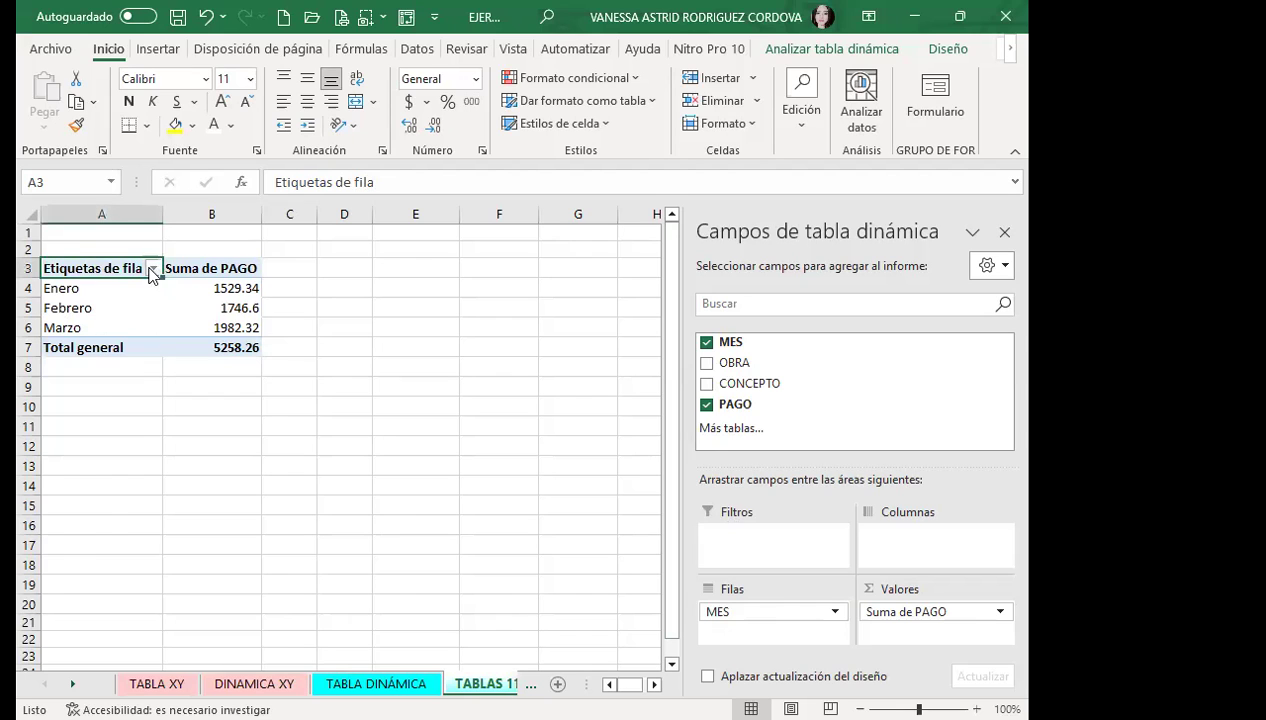
Filter the month pivot to Febrero as a trial, then restore all months.
{"action": "left_click", "coordinate": [151, 269]}
{"action": "left_click", "coordinate": [74, 486]}
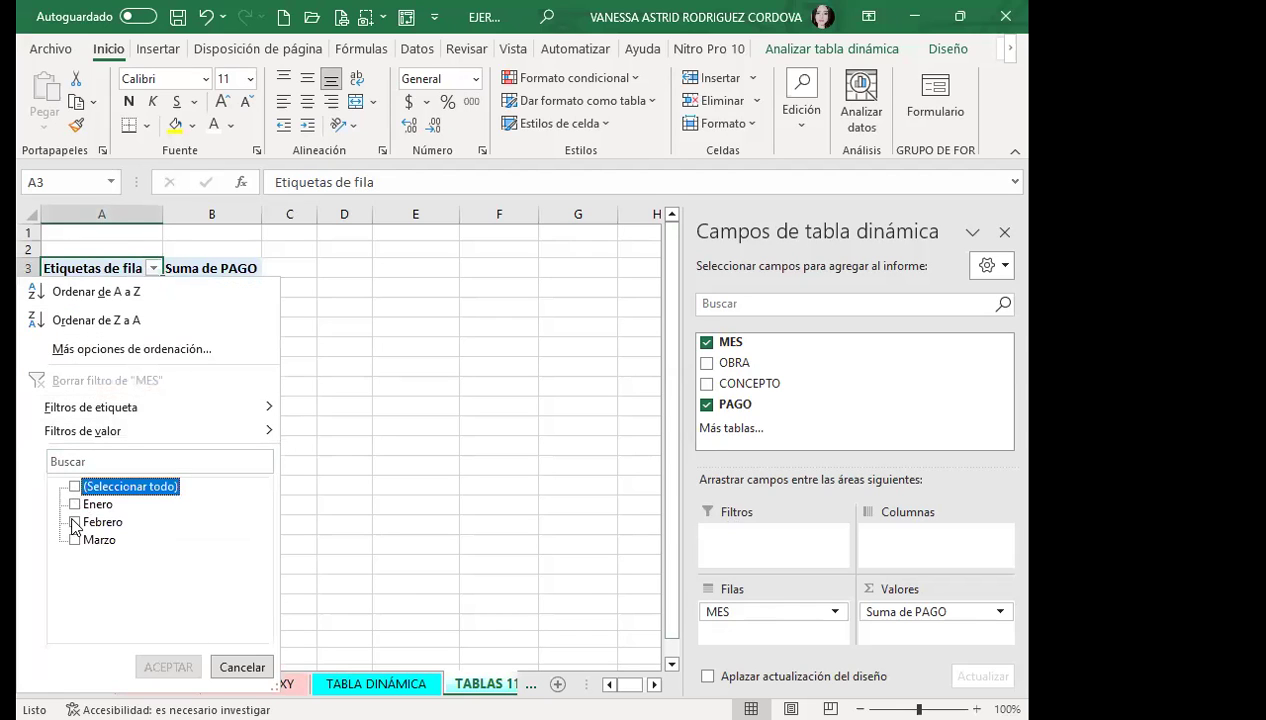
{"action": "left_click", "coordinate": [74, 522]}
{"action": "left_click", "coordinate": [160, 667]}
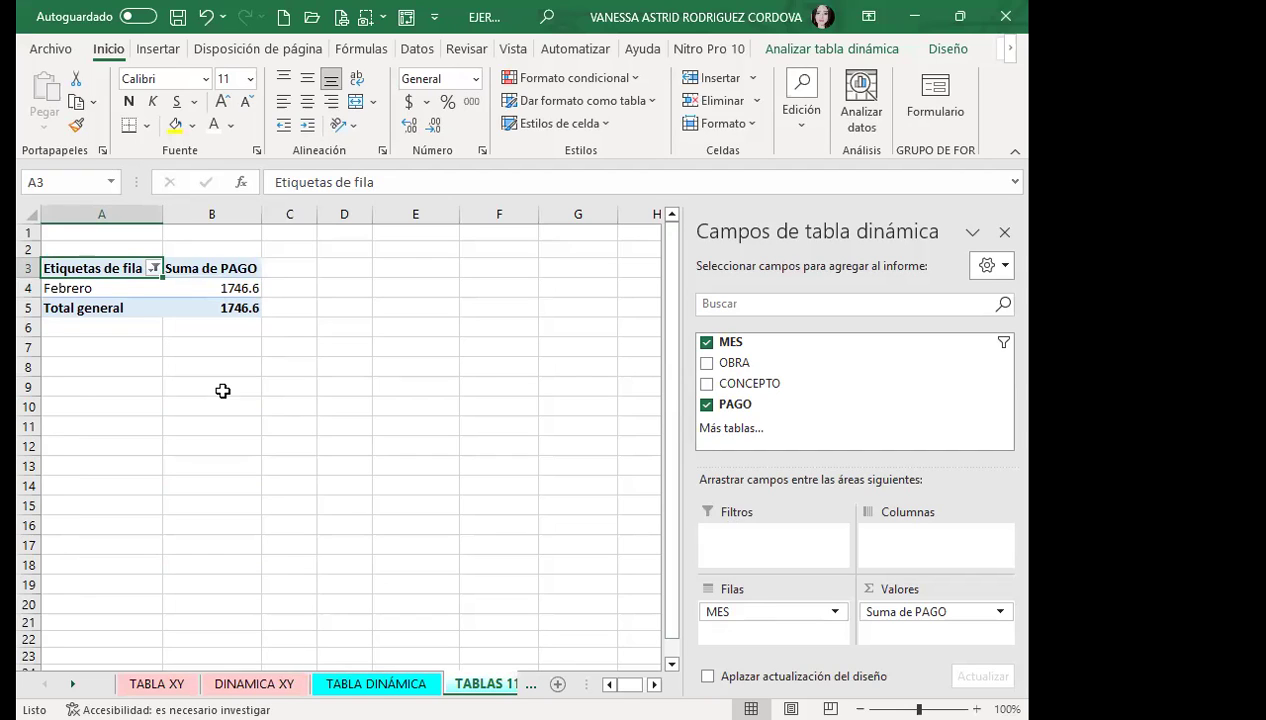
{"action": "left_click", "coordinate": [150, 270]}
{"action": "left_click", "coordinate": [74, 486]}
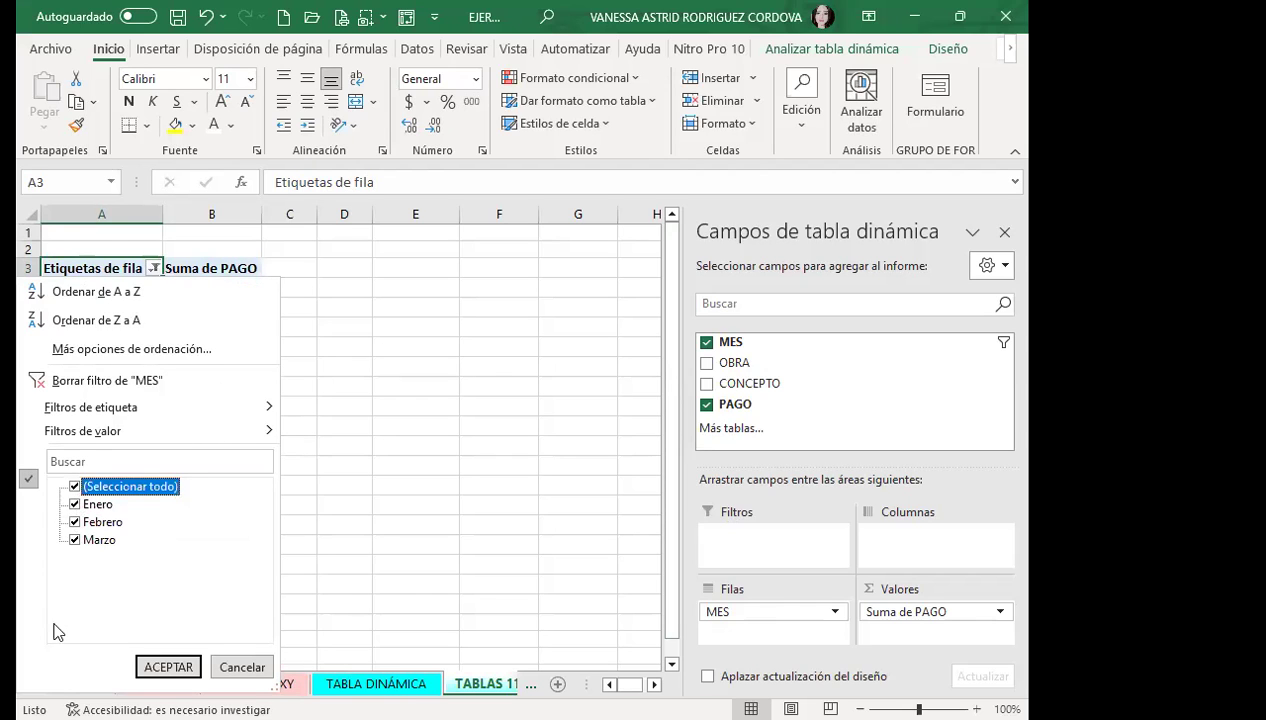
{"action": "left_click", "coordinate": [158, 673]}
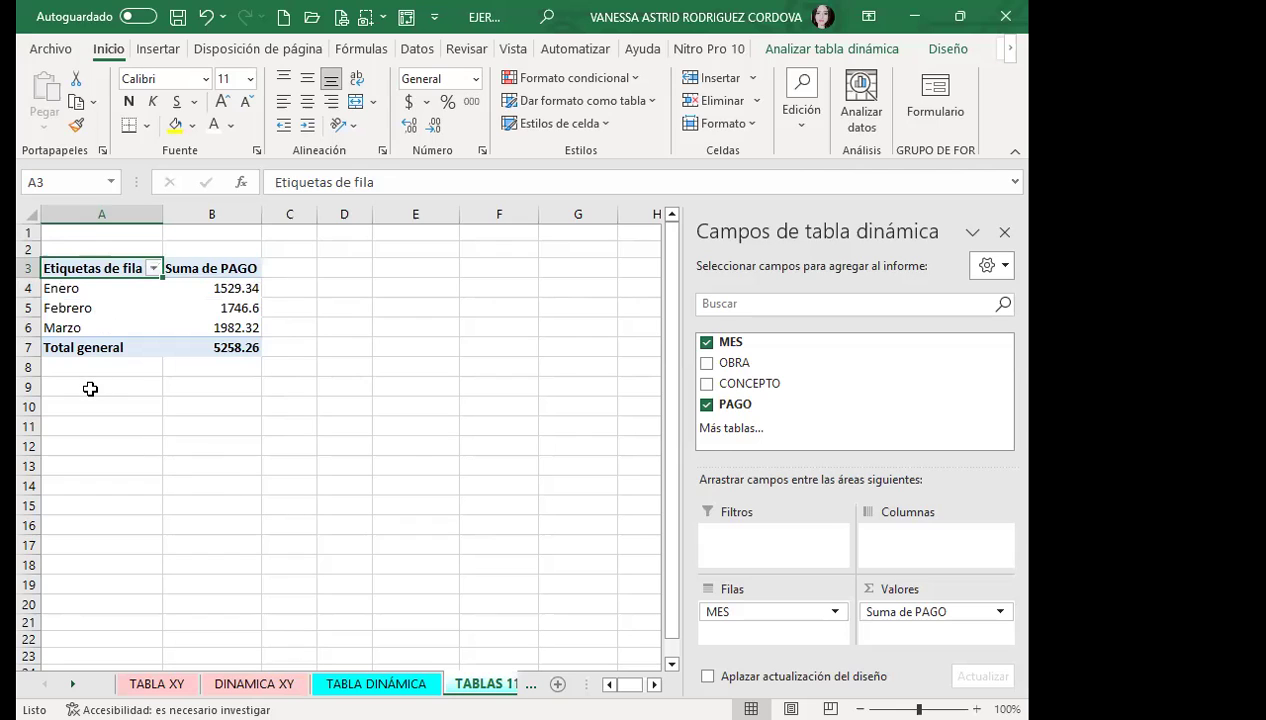
Filter the month pivot to Febrero only, leaving a 1746.6 payment total.
{"action": "left_click", "coordinate": [153, 268]}
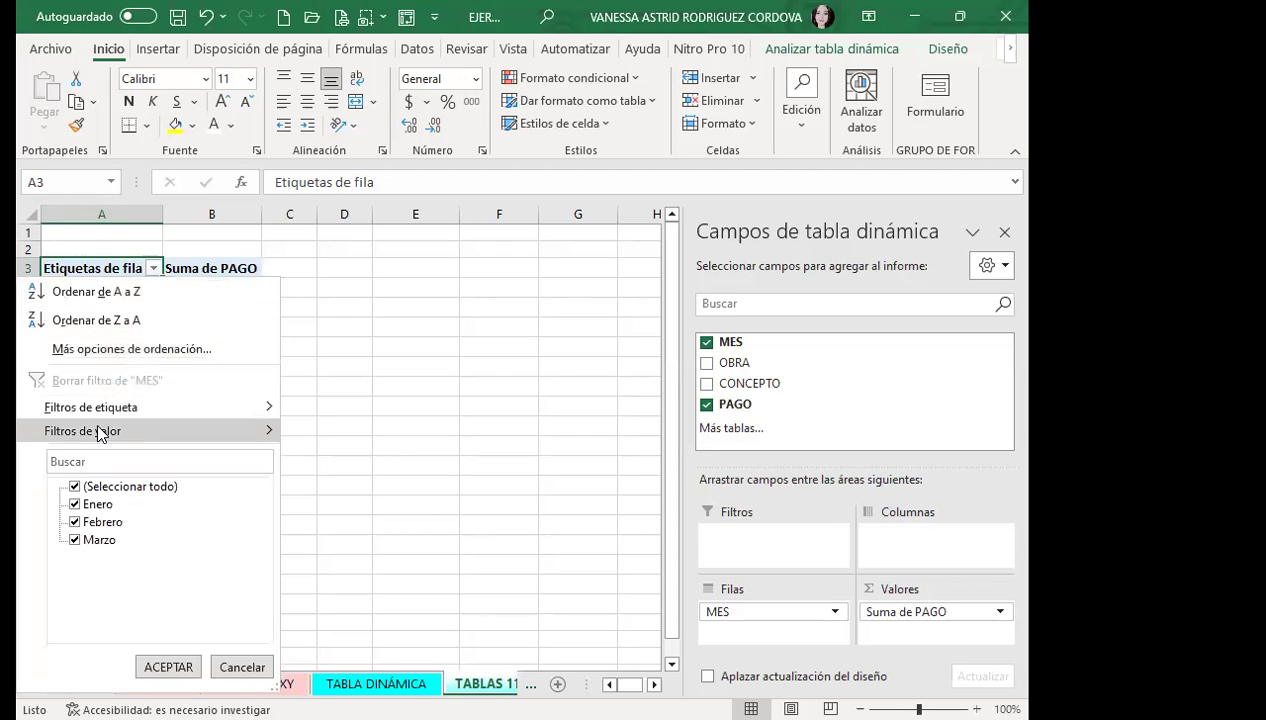
{"action": "left_click", "coordinate": [74, 486]}
{"action": "left_click", "coordinate": [75, 522]}
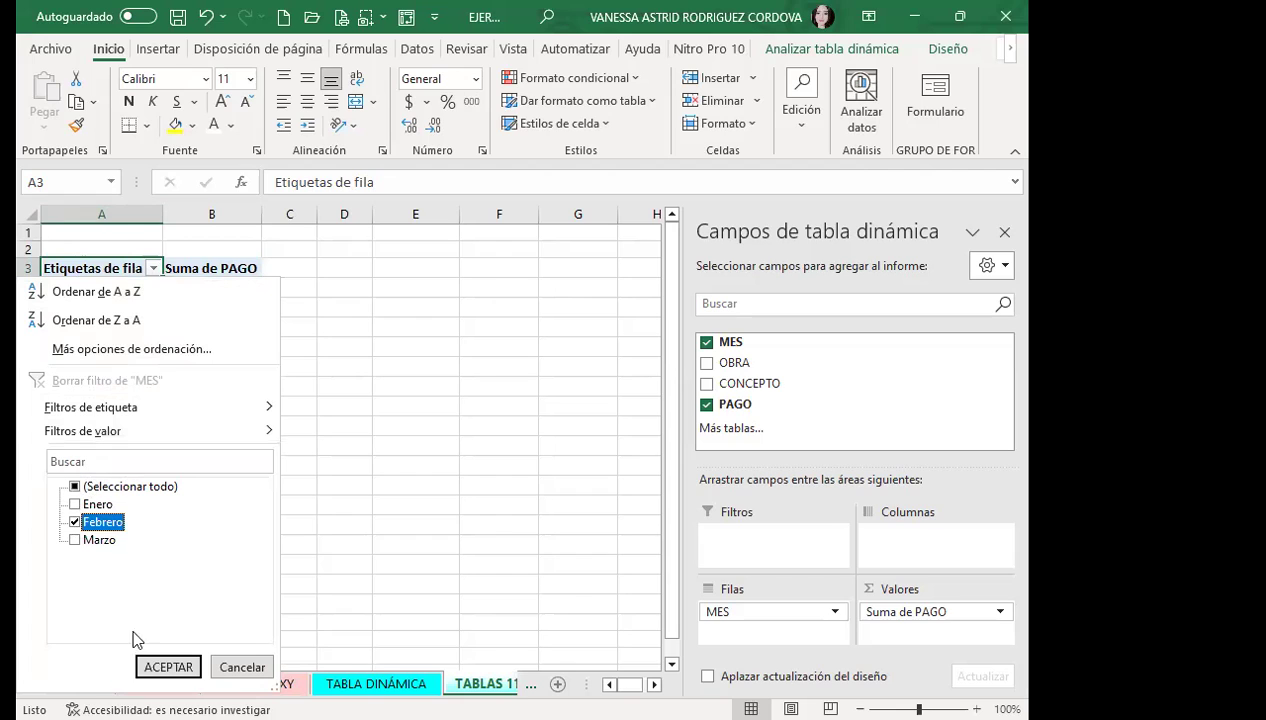
{"action": "left_click", "coordinate": [166, 666]}
{"action": "left_click", "coordinate": [203, 446]}
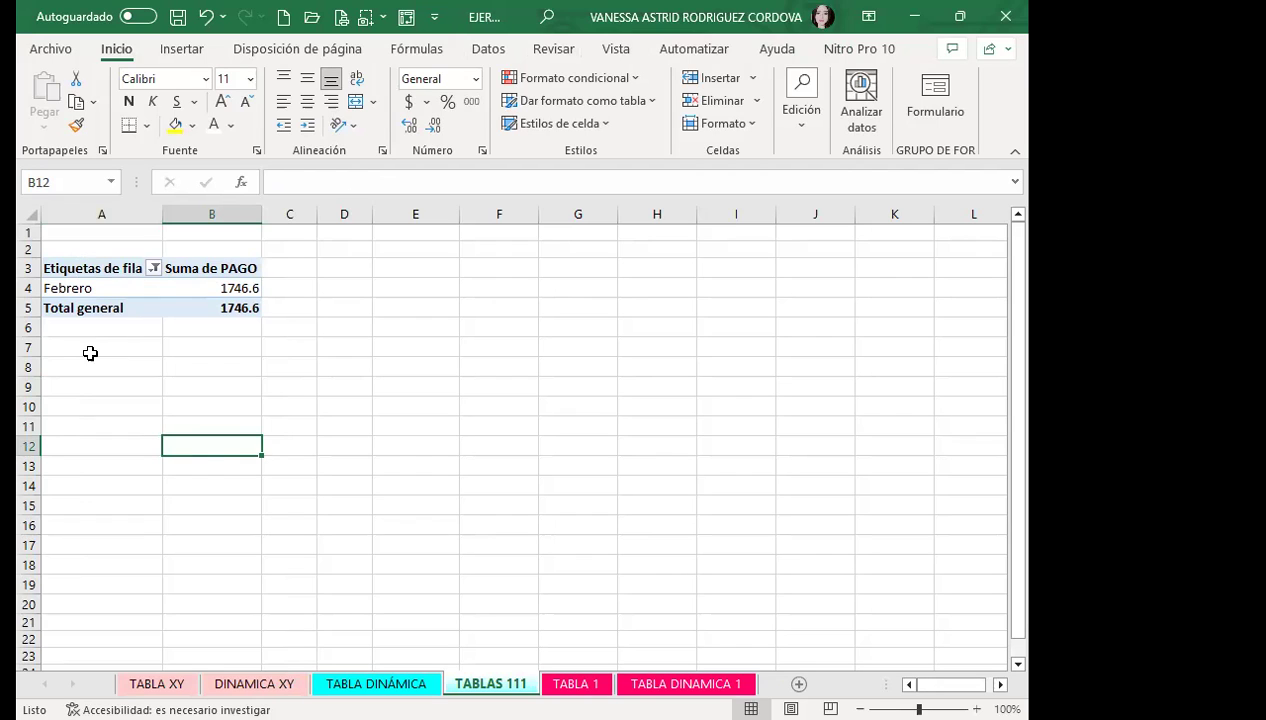
Select an empty cell below the first pivot table.
{"action": "scroll", "coordinate": [40, 505], "scroll_direction": "down", "scroll_amount": 3}
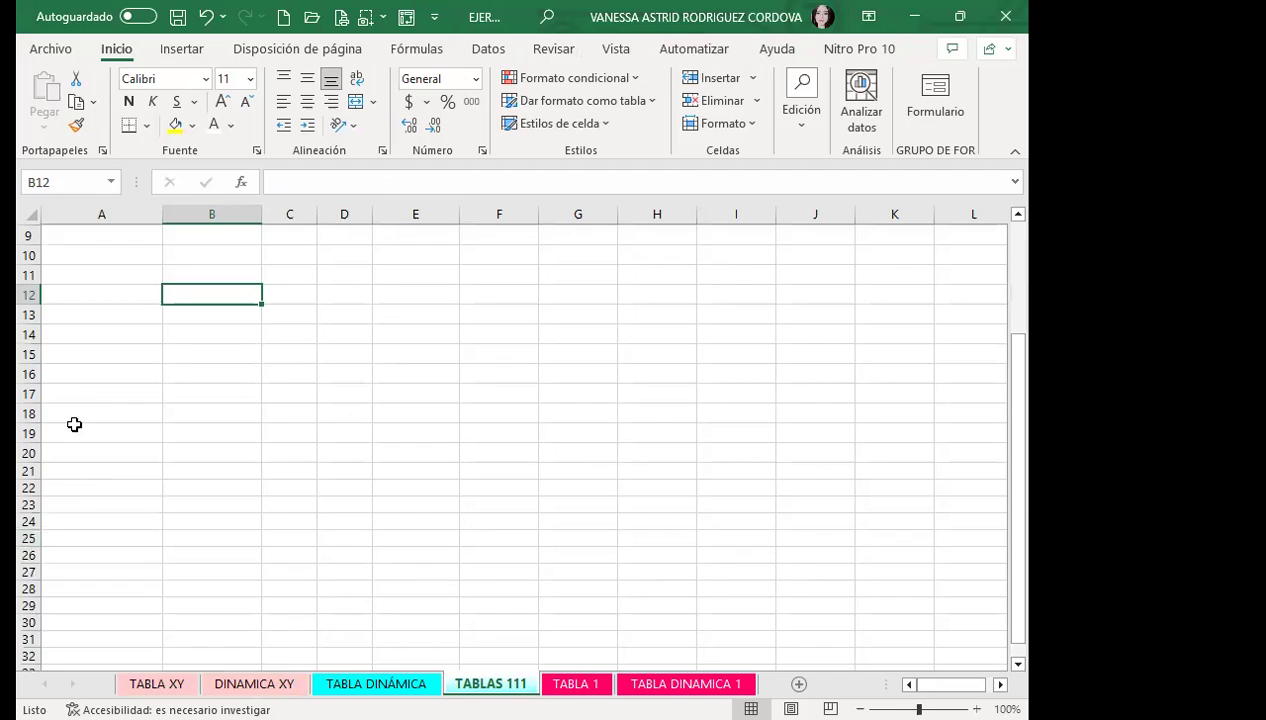
{"action": "scroll", "coordinate": [100, 377], "scroll_direction": "up", "scroll_amount": 3}
{"action": "scroll", "coordinate": [94, 381], "scroll_direction": "down", "scroll_amount": 2}
{"action": "scroll", "coordinate": [93, 460], "scroll_direction": "down", "scroll_amount": 1}
{"action": "left_click", "coordinate": [70, 432]}
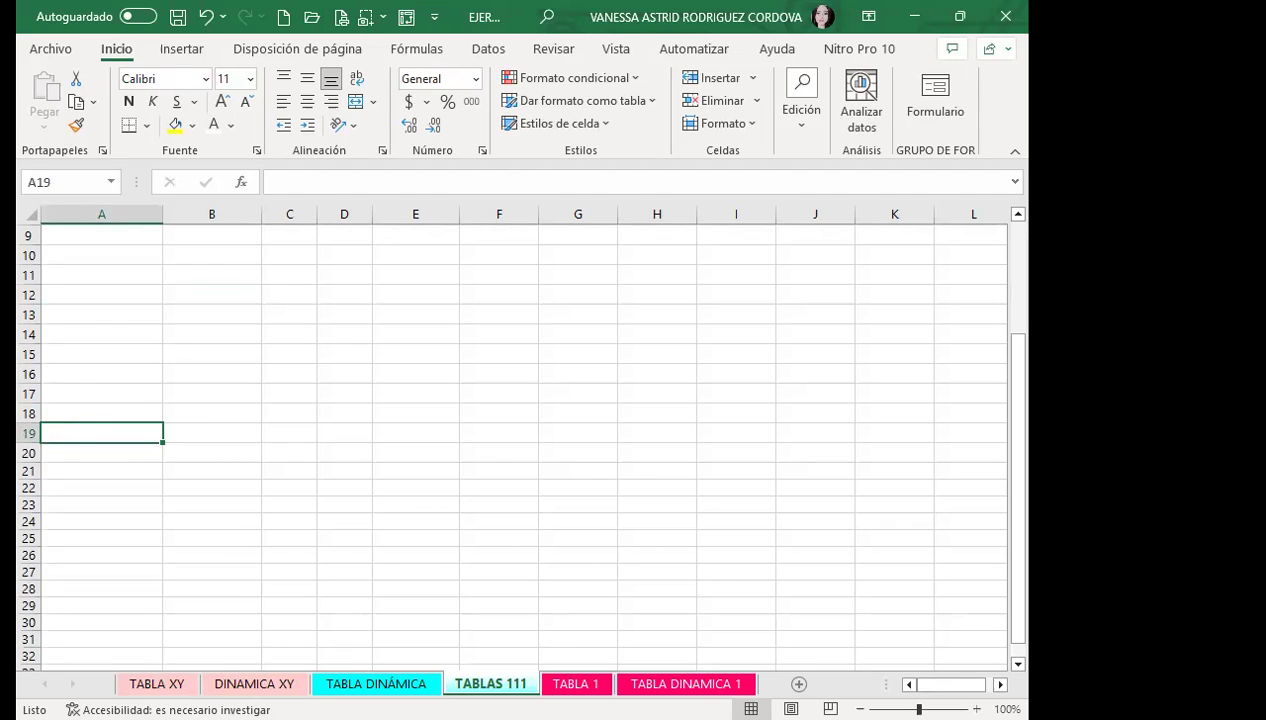
Insert a pivot table from the TABLA DINÁMICA data at 'TABLAS 111'!A16.
{"action": "left_click", "coordinate": [372, 680]}
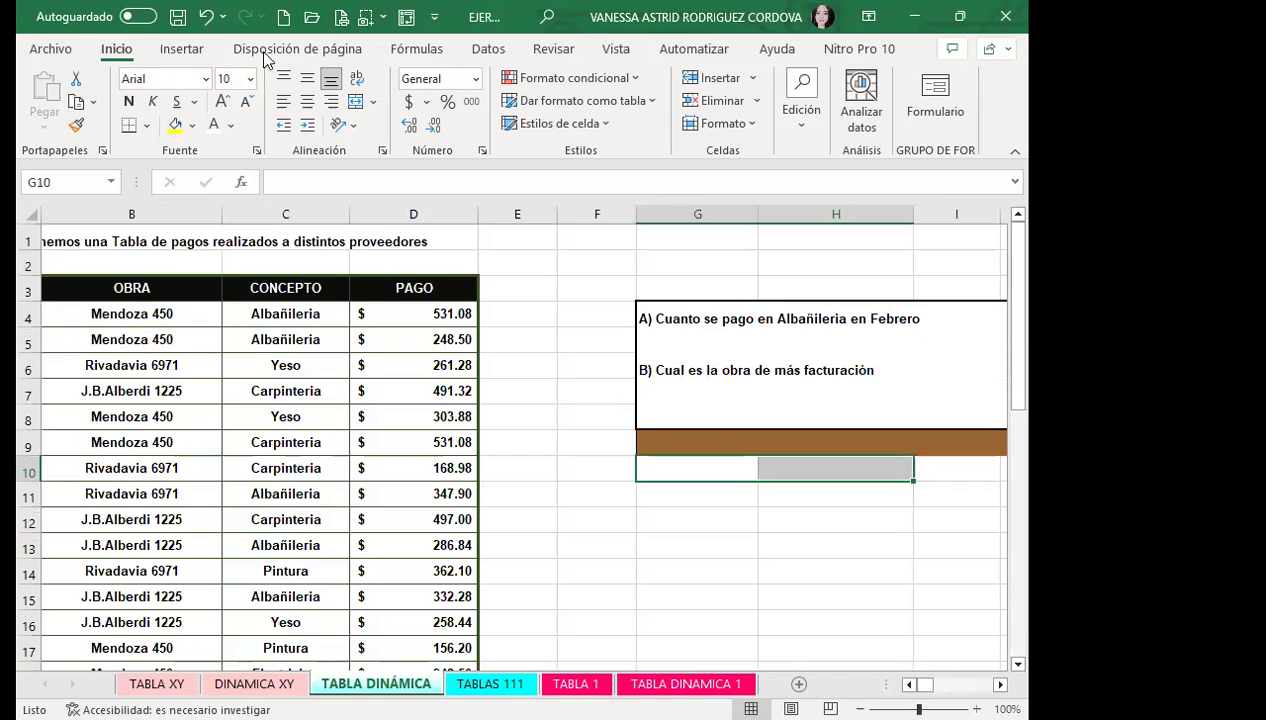
{"action": "left_click", "coordinate": [182, 49]}
{"action": "left_click", "coordinate": [42, 100]}
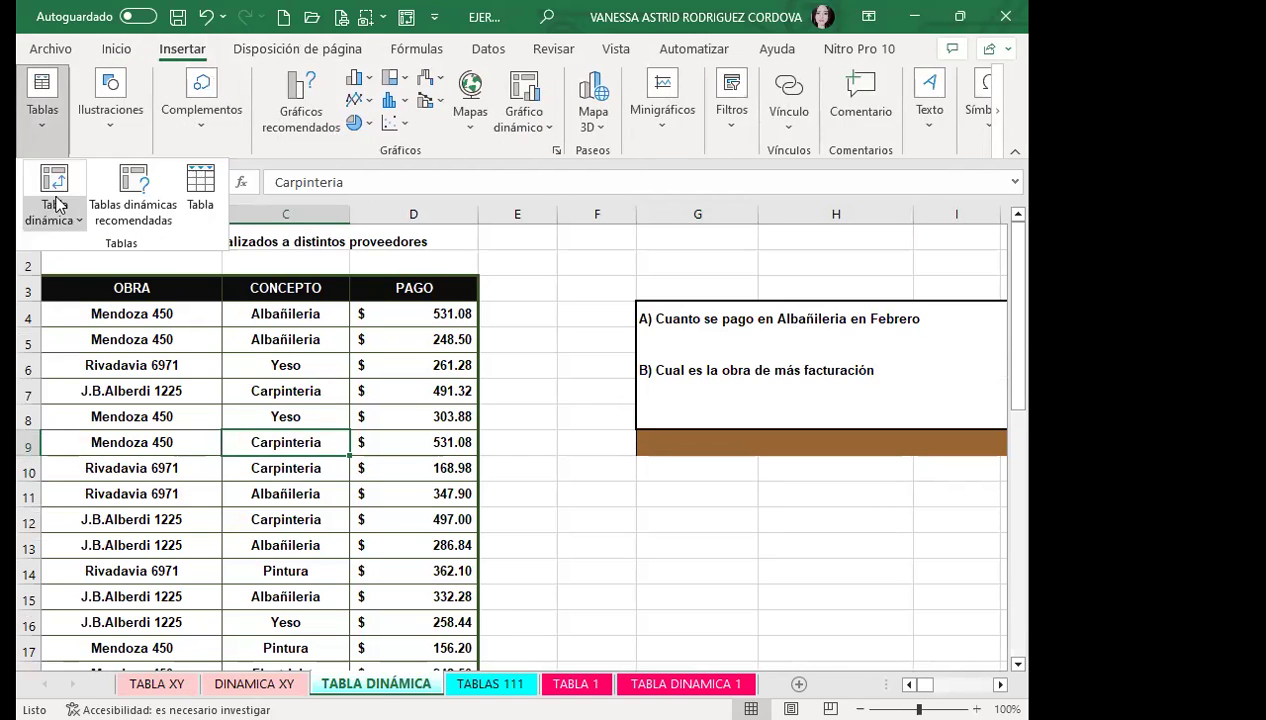
{"action": "left_click", "coordinate": [54, 190]}
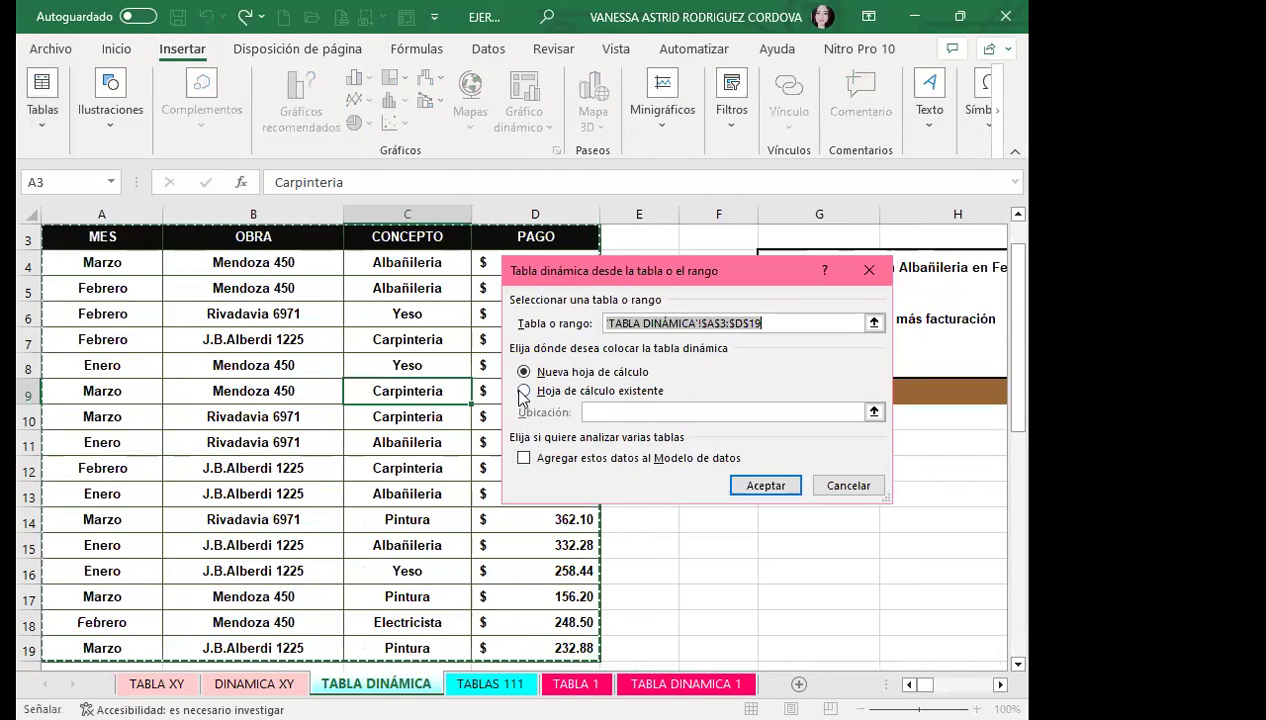
{"action": "left_click", "coordinate": [524, 390]}
{"action": "left_click", "coordinate": [490, 683]}
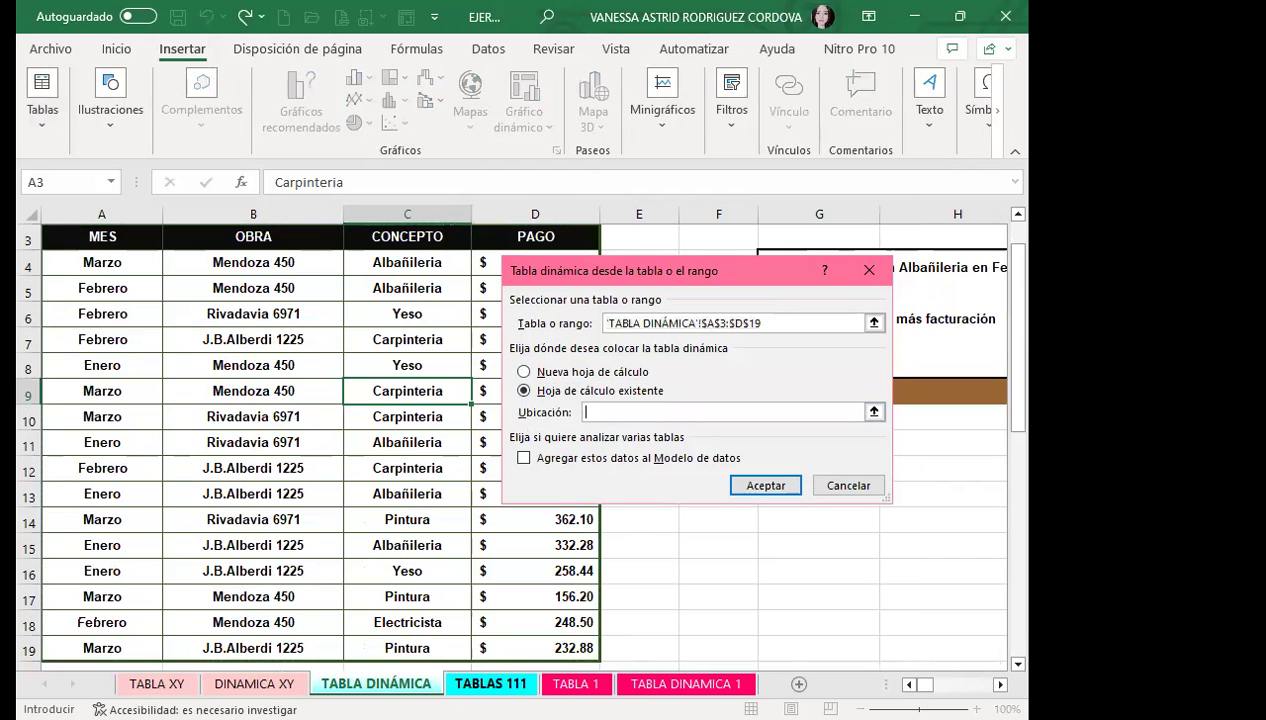
{"action": "left_click", "coordinate": [62, 392]}
{"action": "left_click", "coordinate": [755, 485]}
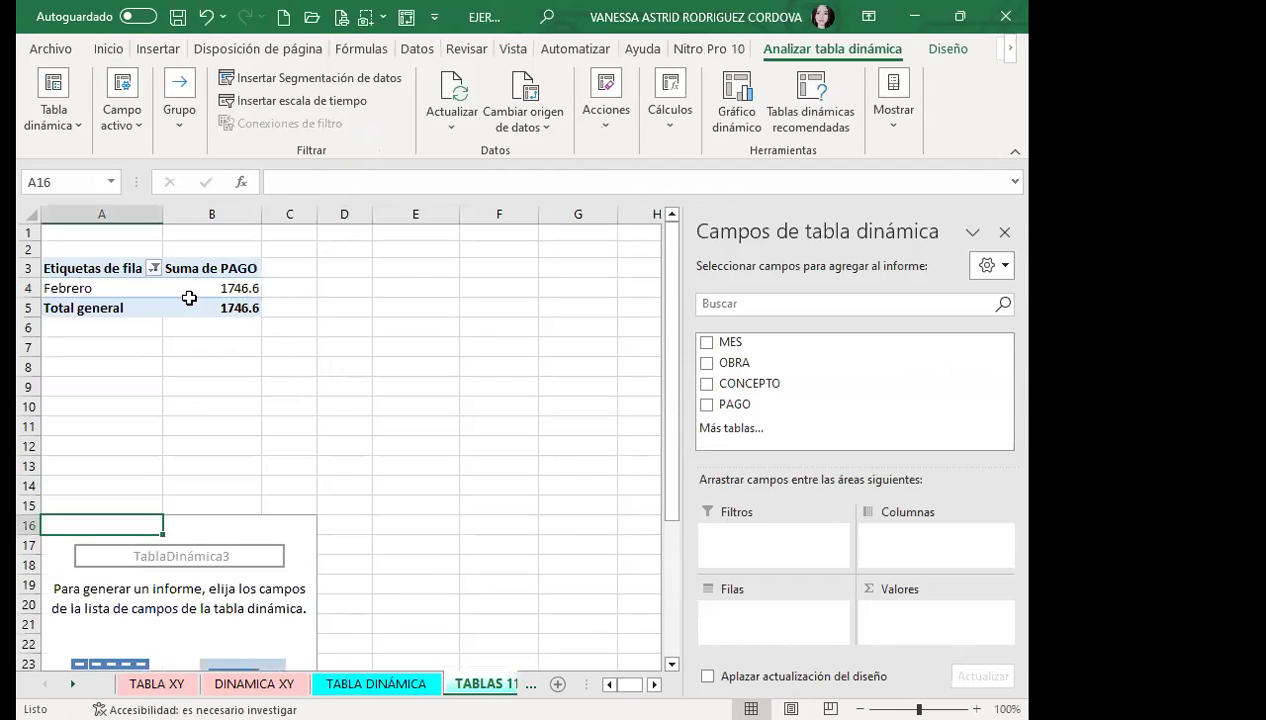
Select cells inside the new empty pivot area at A16.
{"action": "left_click", "coordinate": [159, 308]}
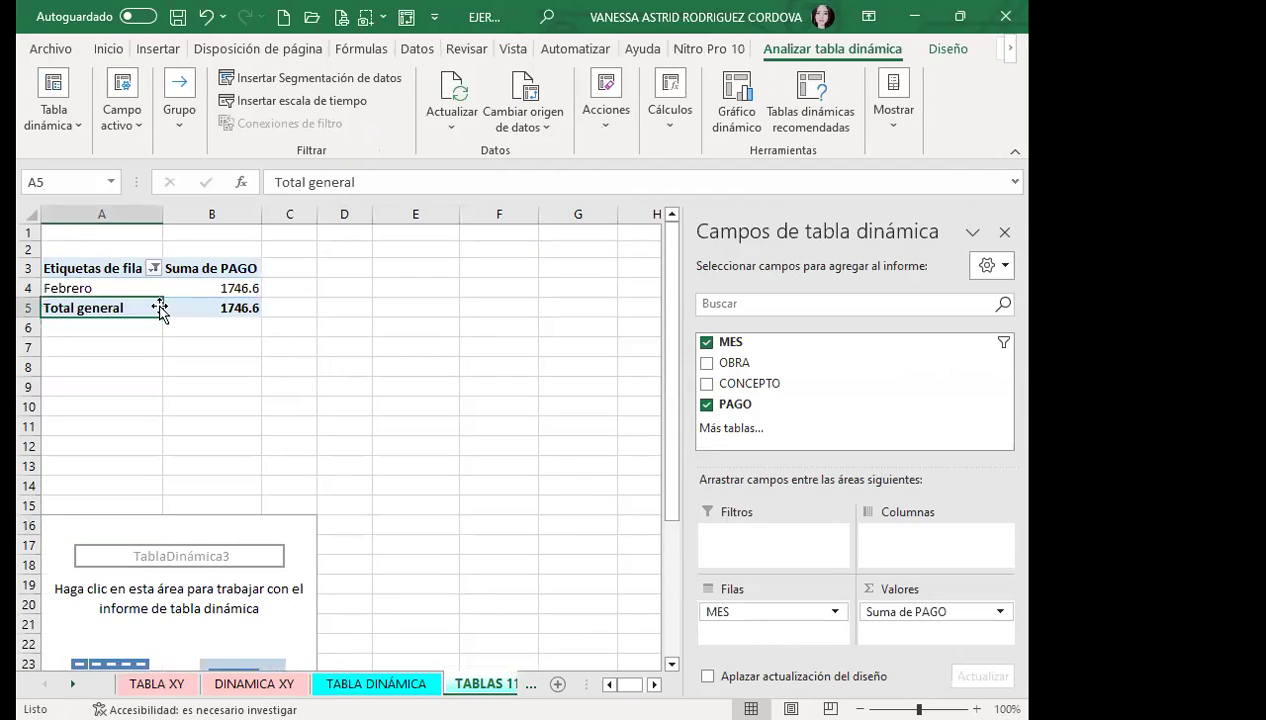
{"action": "scroll", "coordinate": [215, 400], "scroll_direction": "down", "scroll_amount": 3}
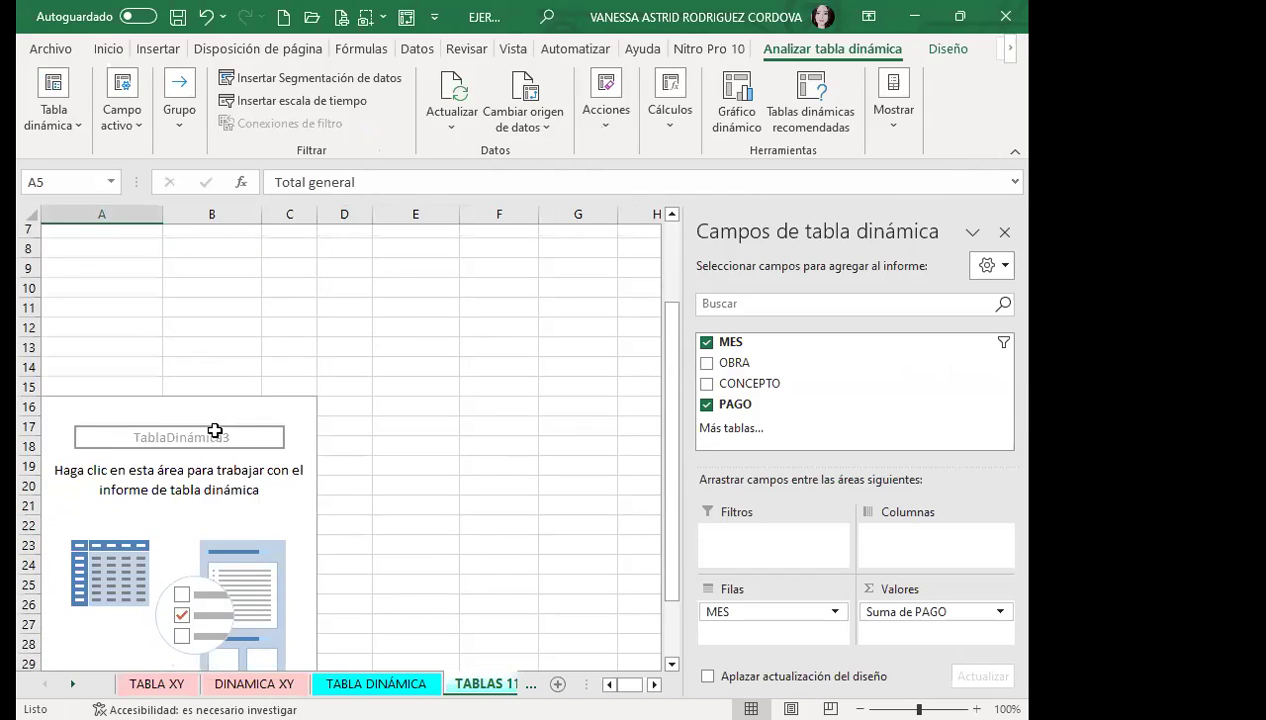
{"action": "left_click", "coordinate": [226, 468]}
{"action": "left_click", "coordinate": [240, 396]}
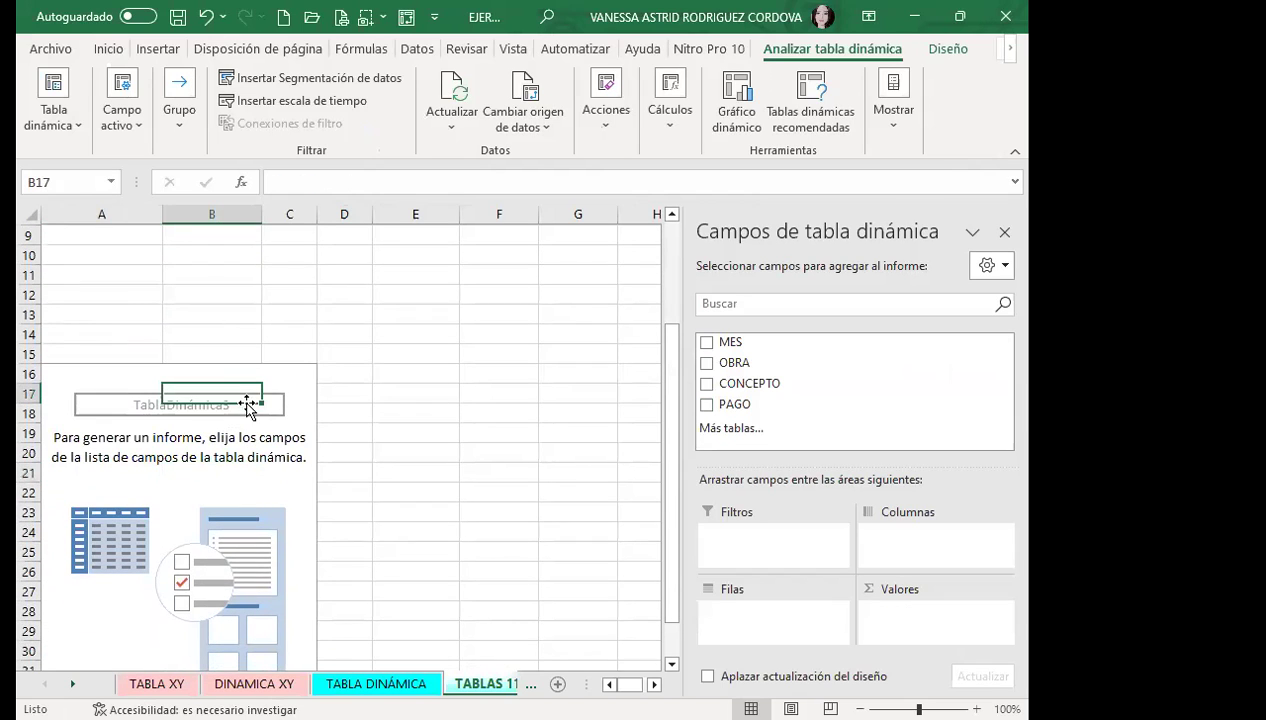
{"action": "left_click", "coordinate": [110, 412]}
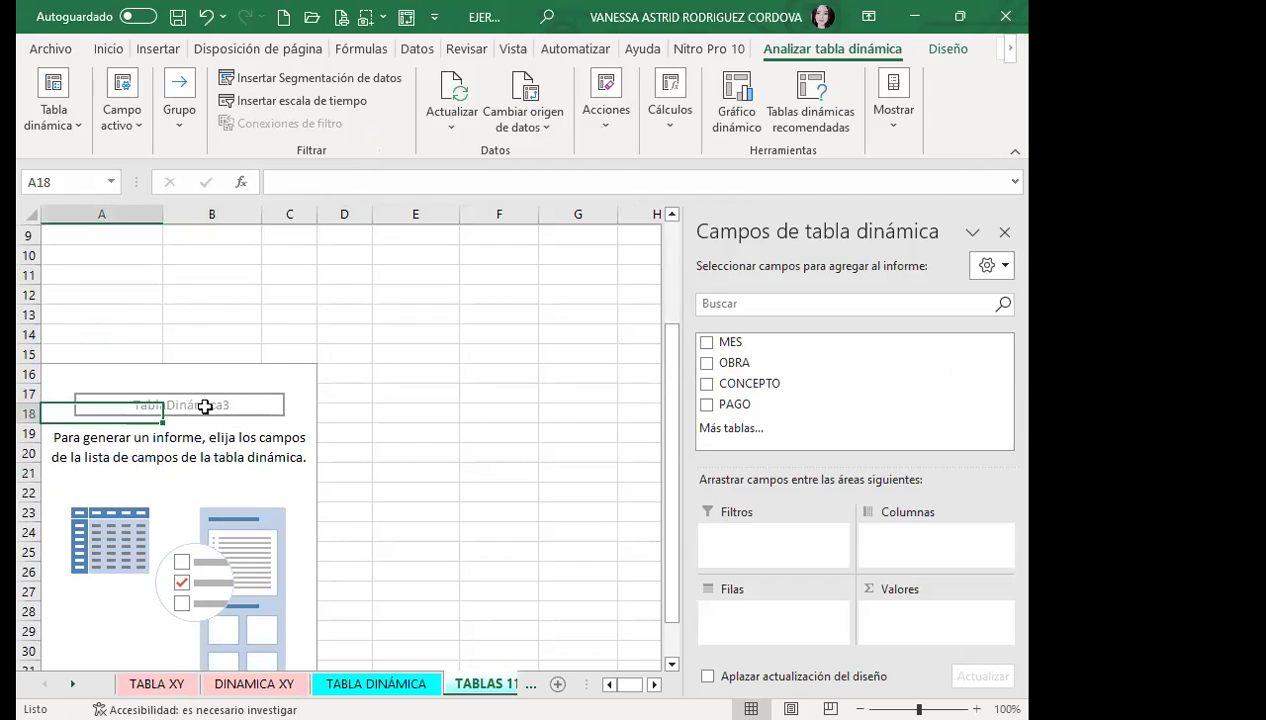
Rename the new pivot table to TablaDinámica_CAMPOS.
{"action": "left_click", "coordinate": [60, 120]}
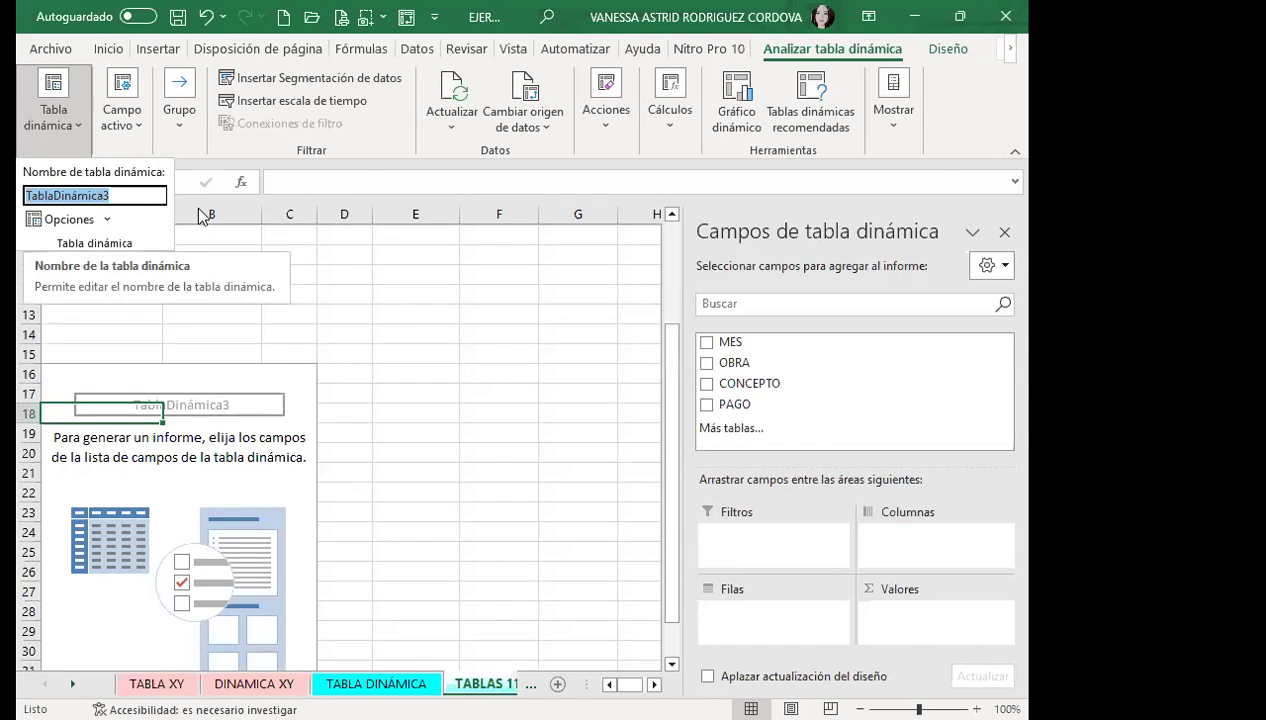
{"action": "left_click", "coordinate": [130, 195]}
{"action": "key", "text": "BackSpace"}
{"action": "type", "text": "_"}
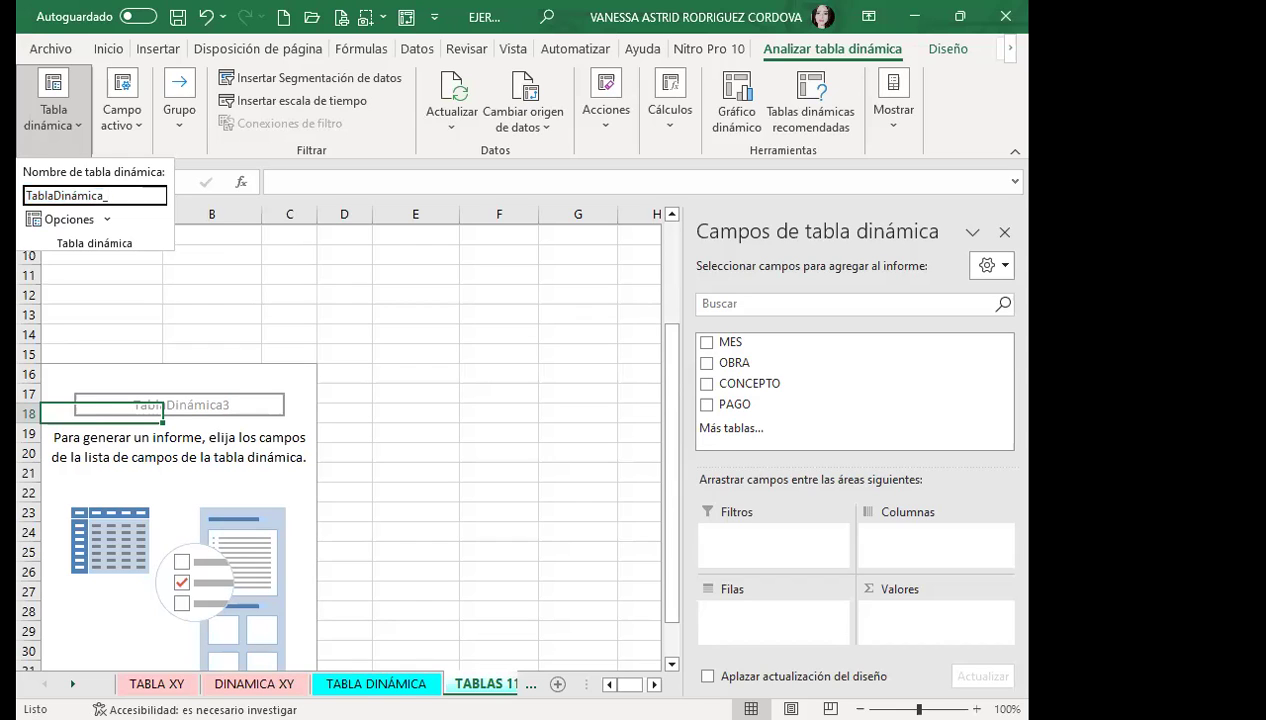
{"action": "type", "text": " CAMPOS"}
{"action": "left_click", "coordinate": [203, 392]}
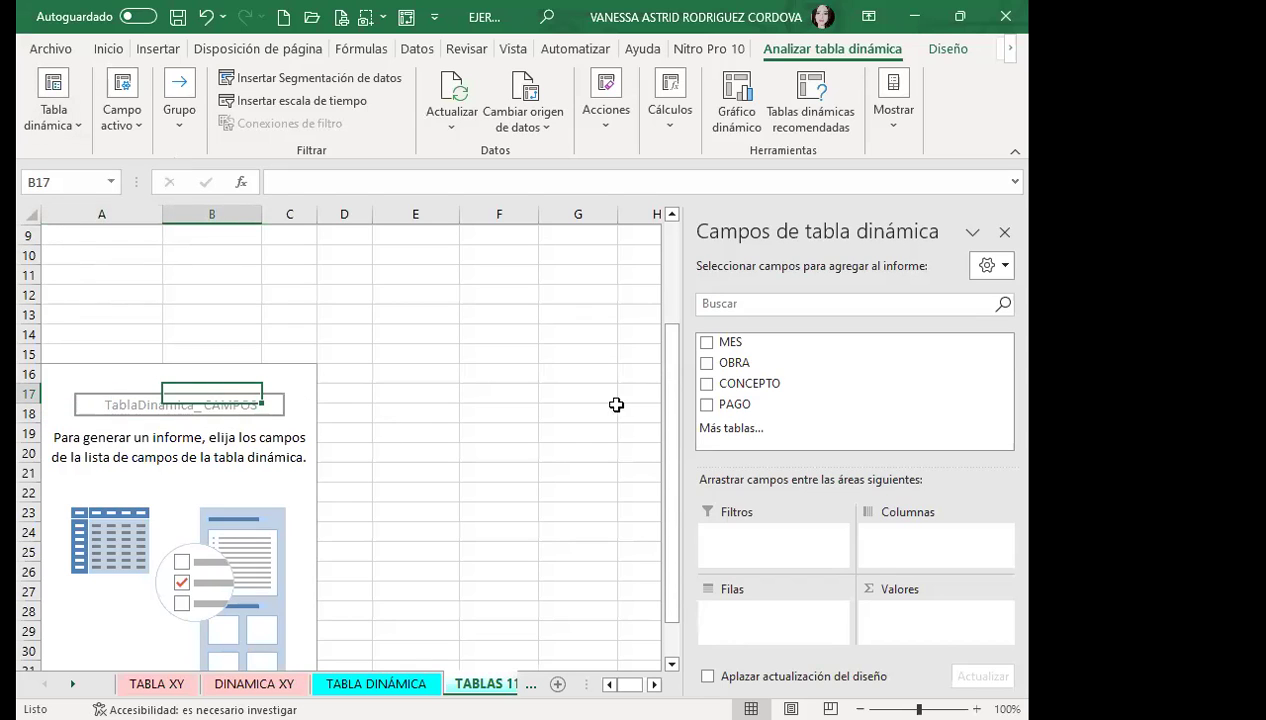
Put OBRA in rows and sum PAGO, checking the result against the data sheet.
{"action": "left_click", "coordinate": [707, 363]}
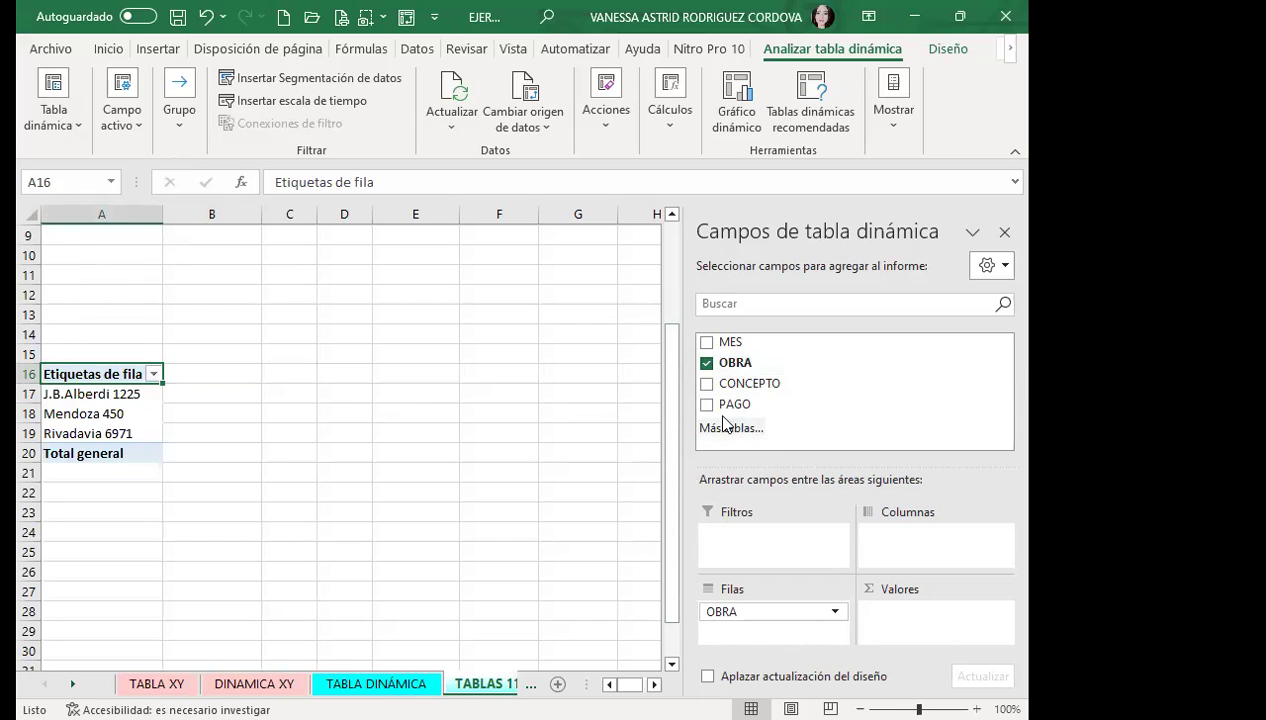
{"action": "left_click", "coordinate": [707, 404]}
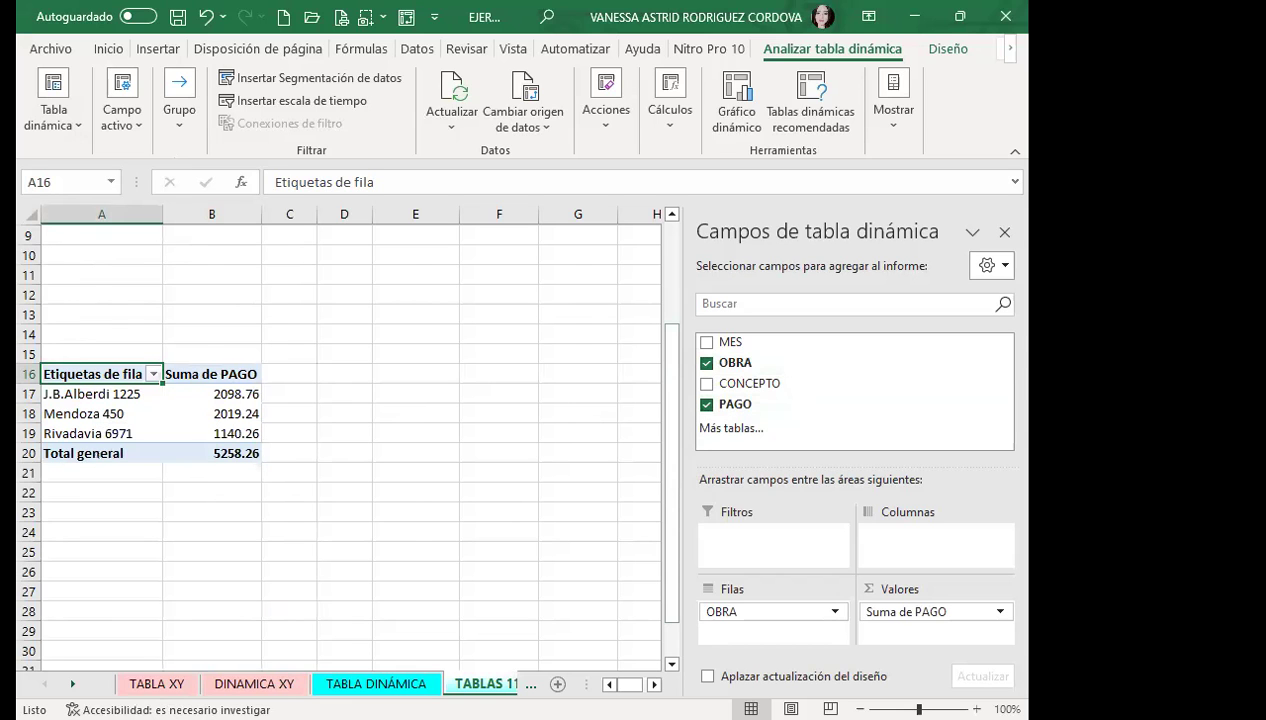
{"action": "key", "text": "ctrl+Page_Up"}
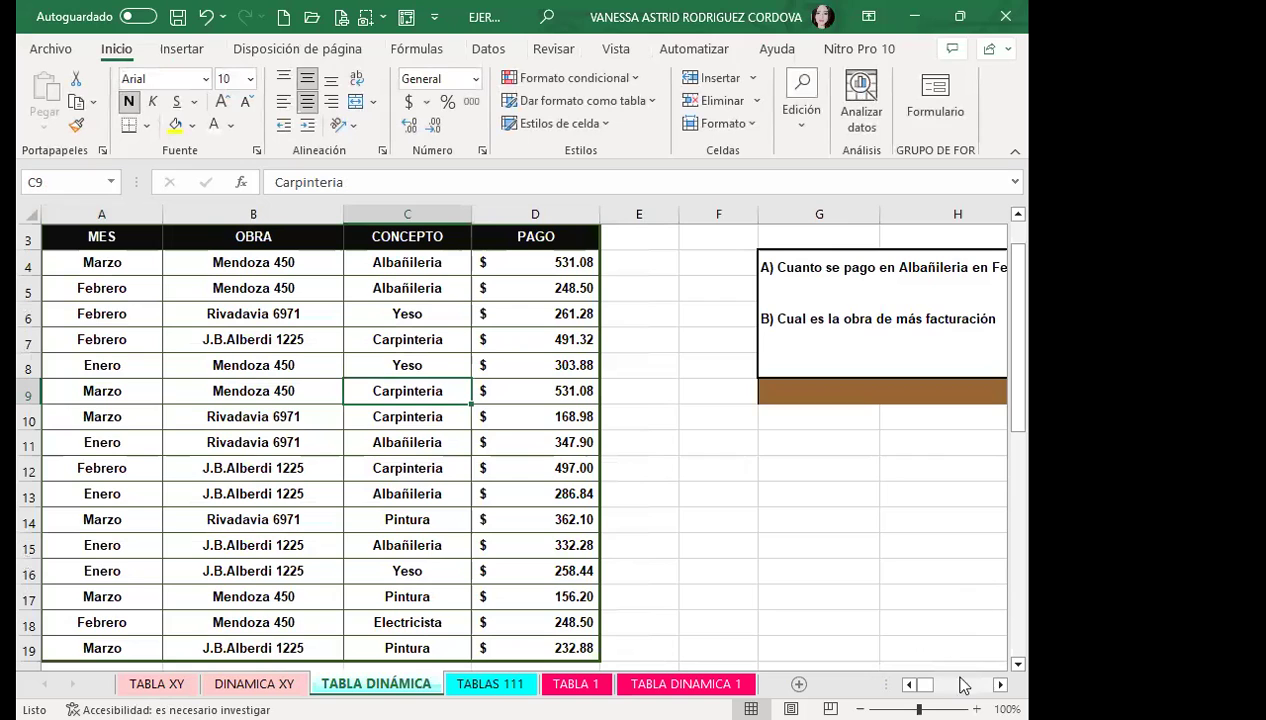
{"action": "left_click", "coordinate": [998, 684]}
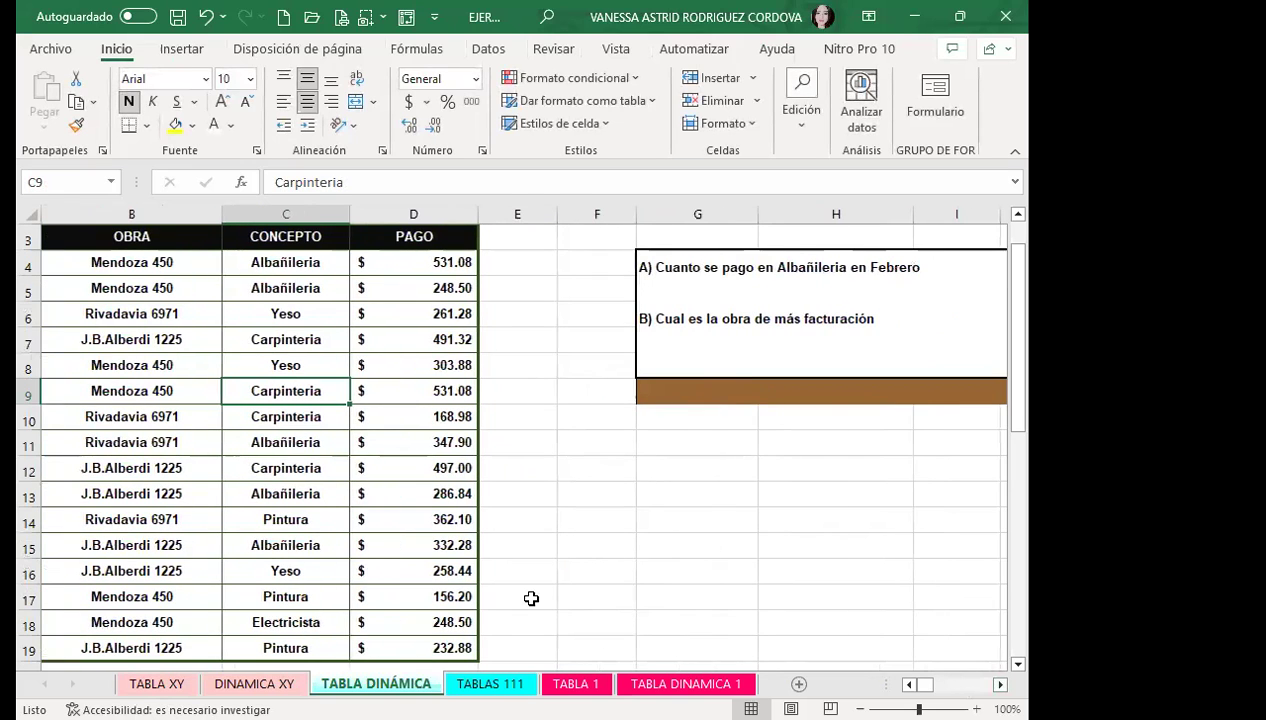
{"action": "left_click", "coordinate": [490, 684]}
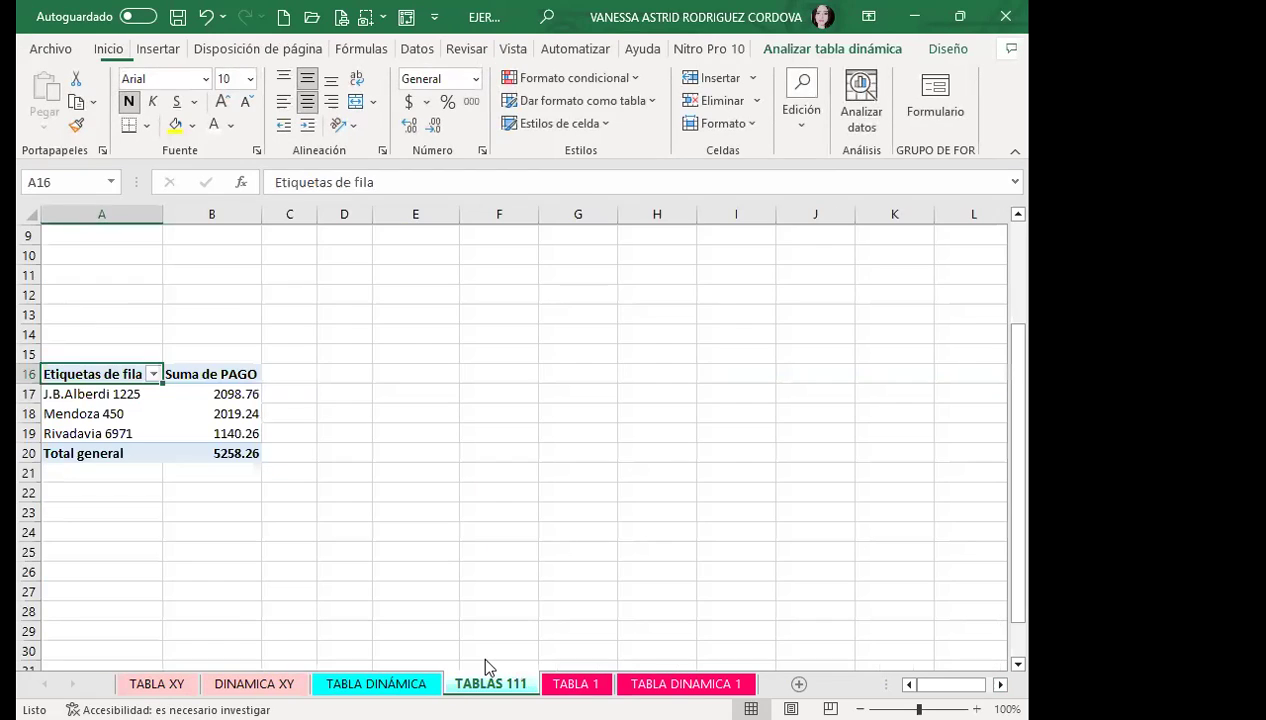
{"action": "scroll", "coordinate": [138, 416], "scroll_direction": "up", "scroll_amount": 2}
{"action": "scroll", "coordinate": [138, 416], "scroll_direction": "down", "scroll_amount": 1}
{"action": "left_click", "coordinate": [113, 293]}
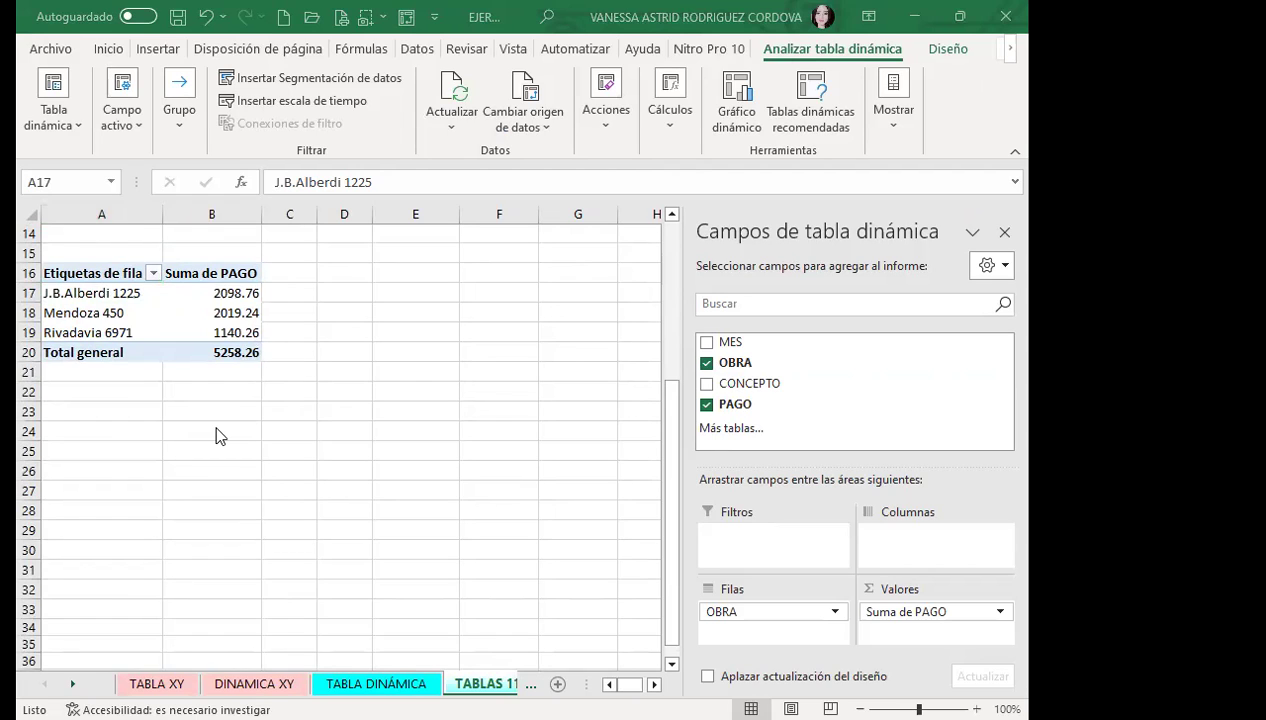
Summarize PAGO by Máx., giving 497, 531.08 and 362.1 per OBRA.
{"action": "left_click", "coordinate": [940, 610]}
{"action": "left_click", "coordinate": [836, 590]}
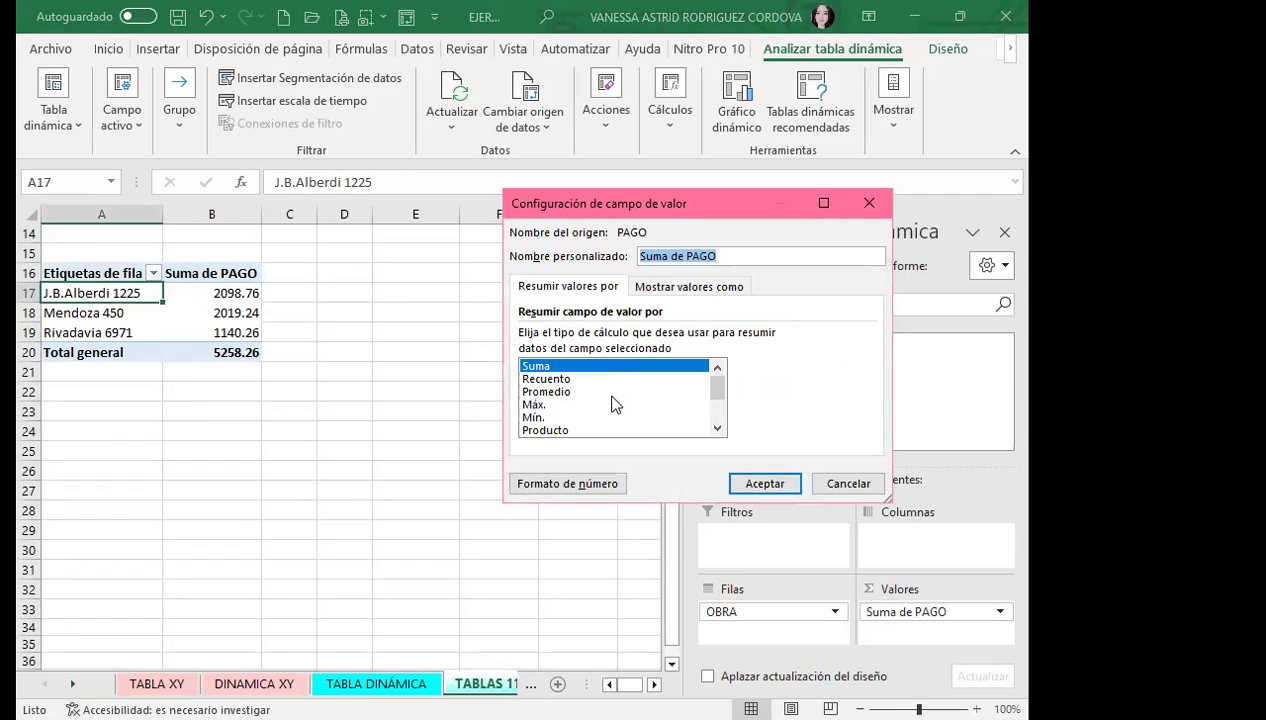
{"action": "left_click", "coordinate": [524, 405]}
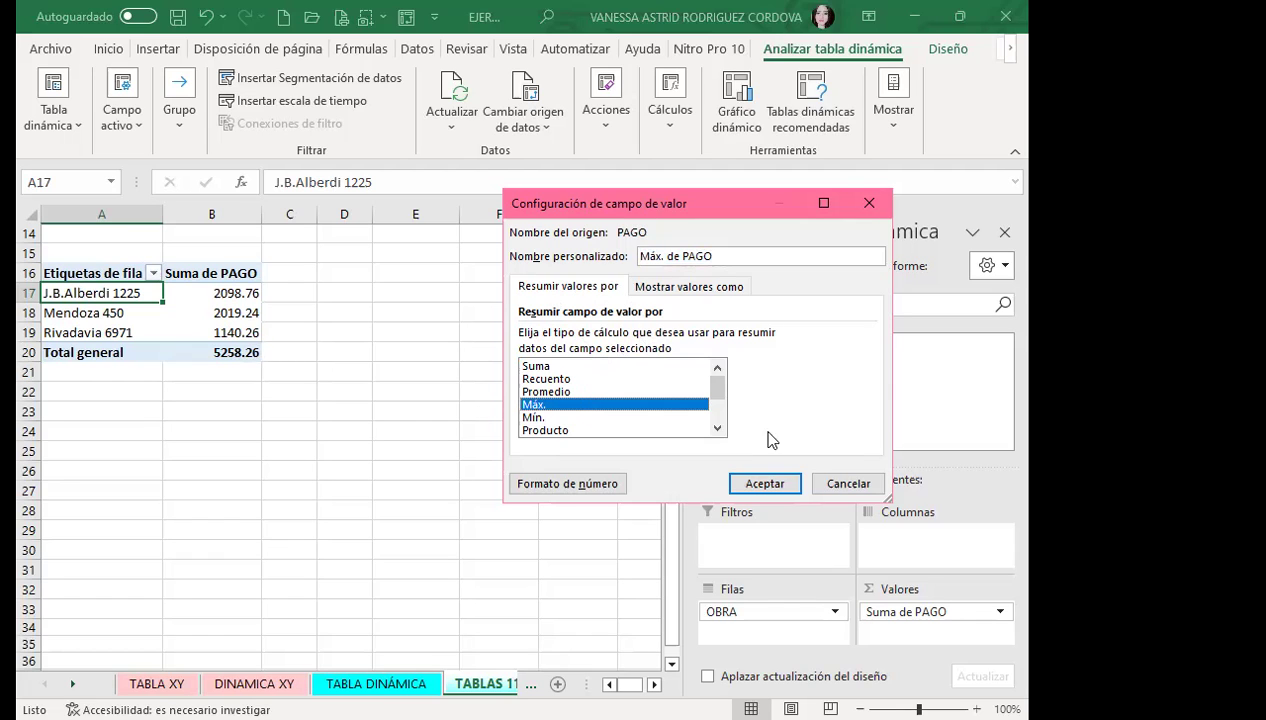
{"action": "left_click", "coordinate": [766, 485]}
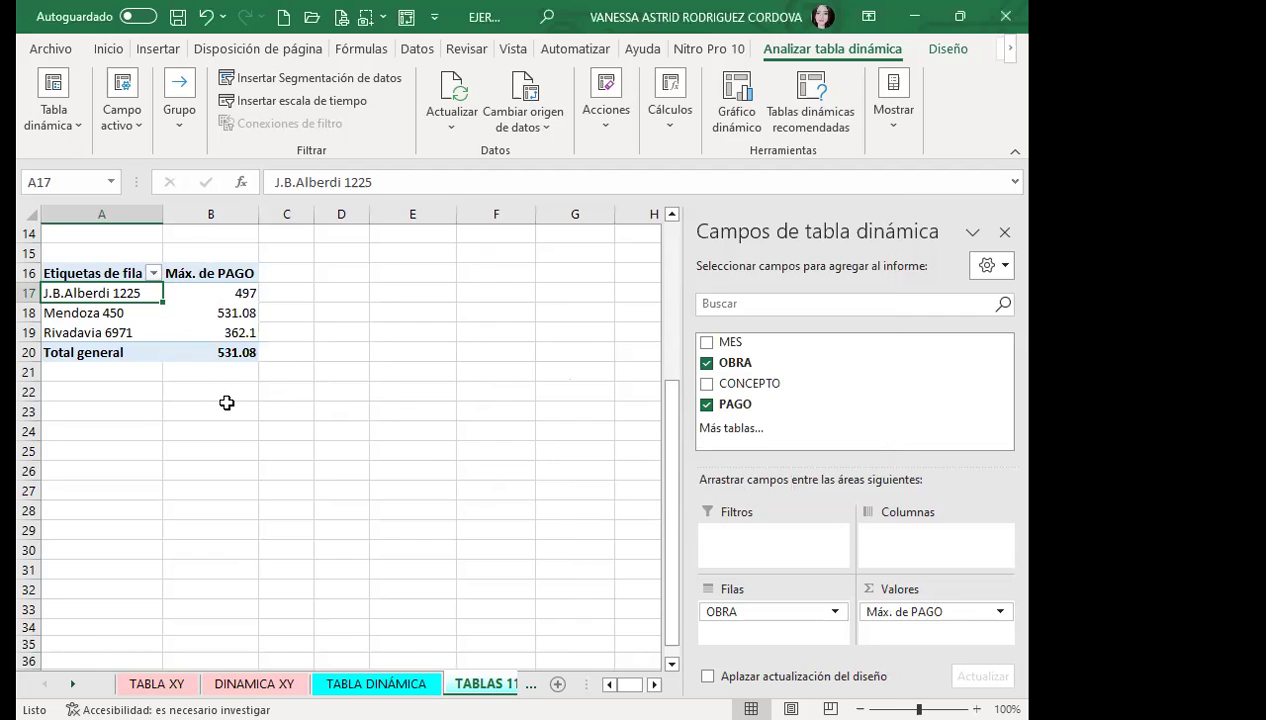
{"action": "scroll", "coordinate": [170, 465], "scroll_direction": "down", "scroll_amount": 3}
{"action": "scroll", "coordinate": [192, 413], "scroll_direction": "up", "scroll_amount": 1}
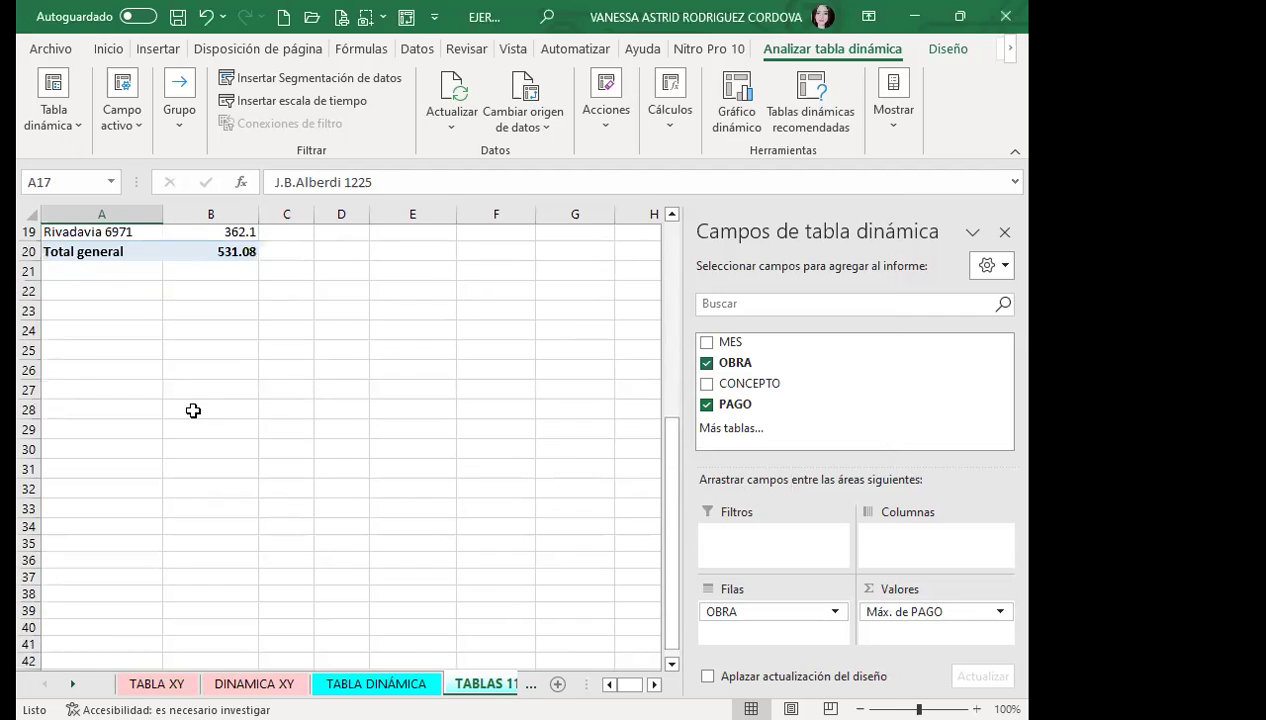
{"action": "scroll", "coordinate": [112, 402], "scroll_direction": "up", "scroll_amount": 2}
{"action": "left_click", "coordinate": [116, 383]}
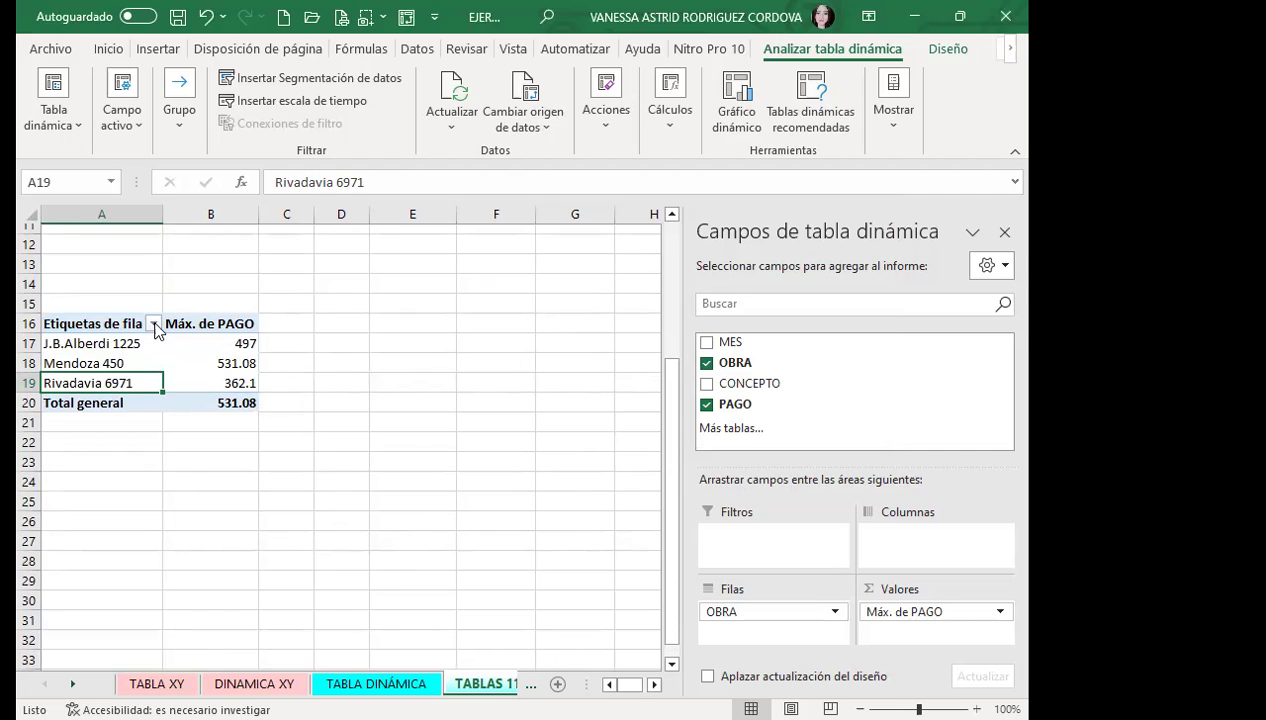
Filter the pivot's row labels to show only Mendoza 450.
{"action": "left_click", "coordinate": [154, 323]}
{"action": "left_click", "coordinate": [222, 513]}
{"action": "left_click", "coordinate": [222, 548]}
{"action": "left_click", "coordinate": [318, 690]}
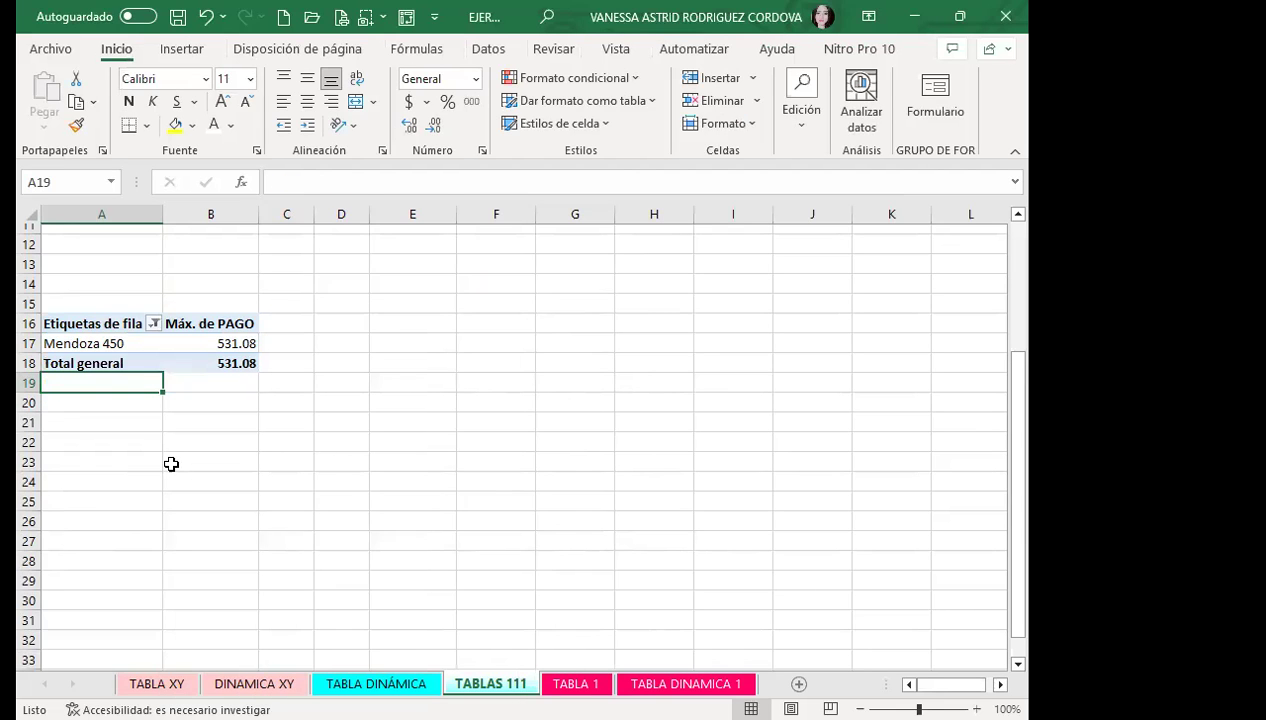
{"action": "left_click", "coordinate": [120, 340]}
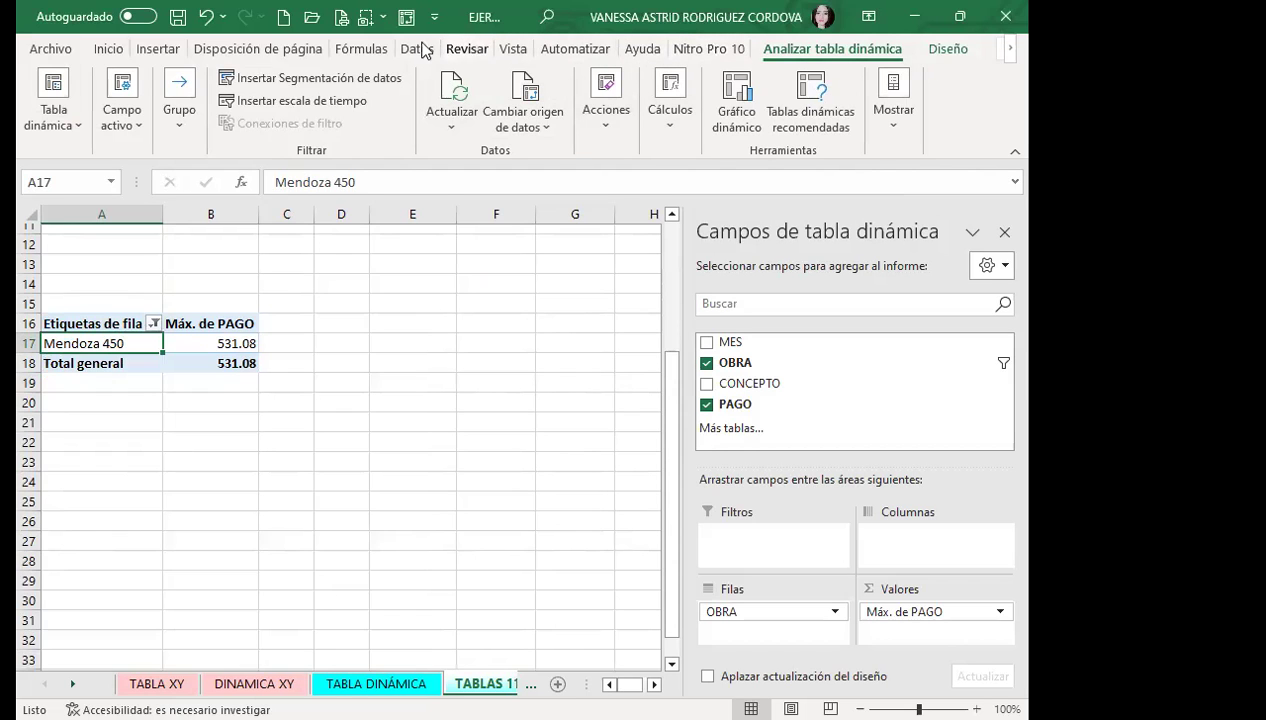
Hide the TABLAS 111 gridlines, then check the TABLA DINÁMICA sheet and return.
{"action": "left_click", "coordinate": [478, 48]}
{"action": "left_click", "coordinate": [515, 52]}
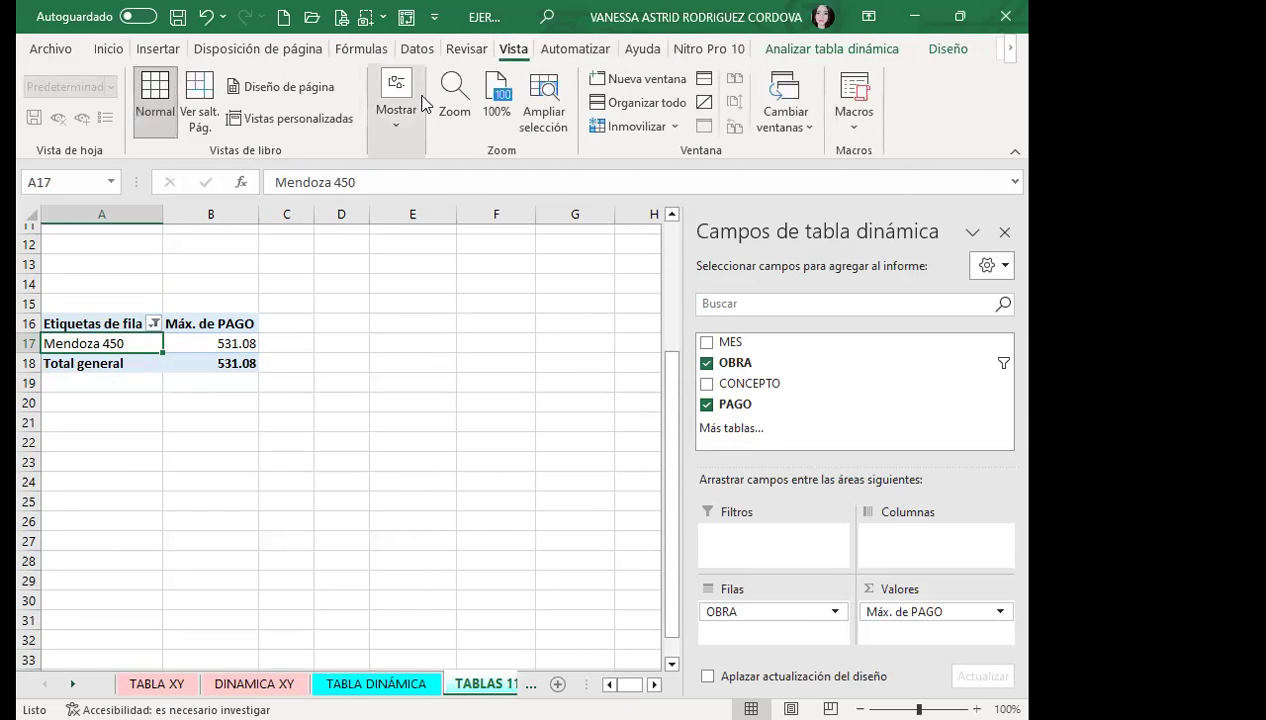
{"action": "left_click", "coordinate": [458, 212]}
{"action": "scroll", "coordinate": [444, 422], "scroll_direction": "up", "scroll_amount": 4}
{"action": "scroll", "coordinate": [300, 445], "scroll_direction": "down", "scroll_amount": 3}
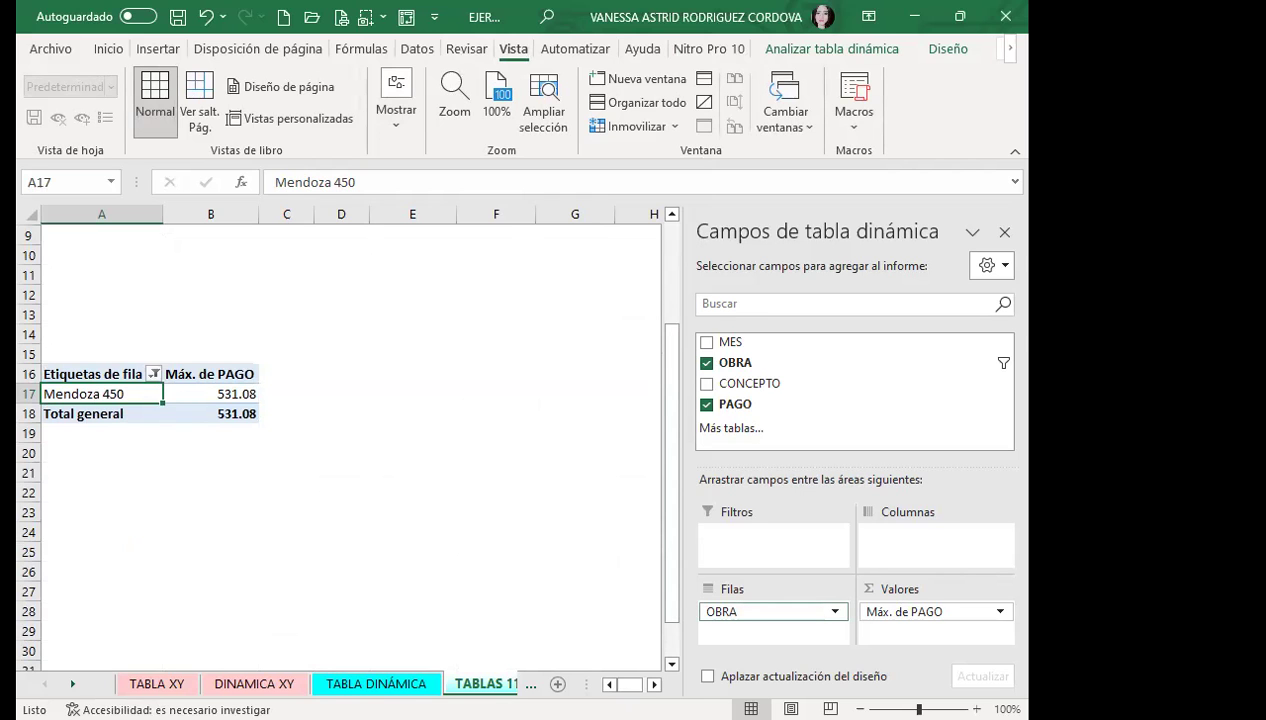
{"action": "left_click", "coordinate": [340, 683]}
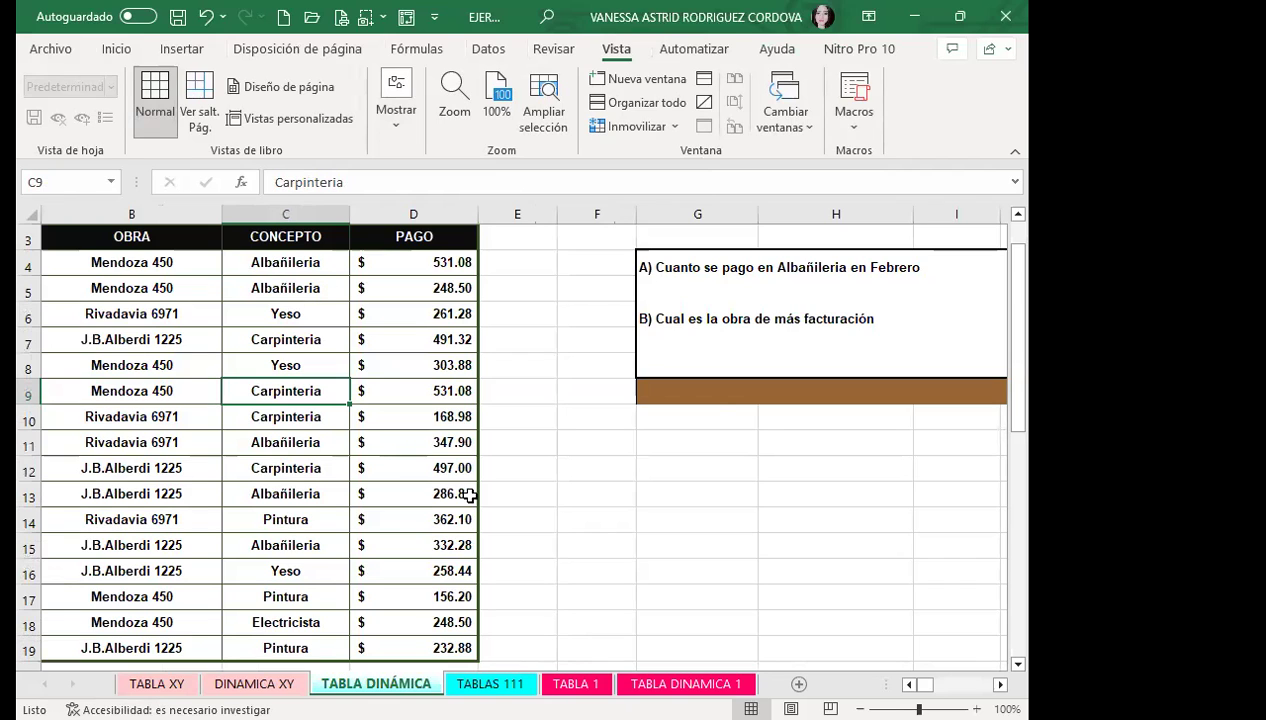
{"action": "key", "text": "ctrl+Page_Down"}
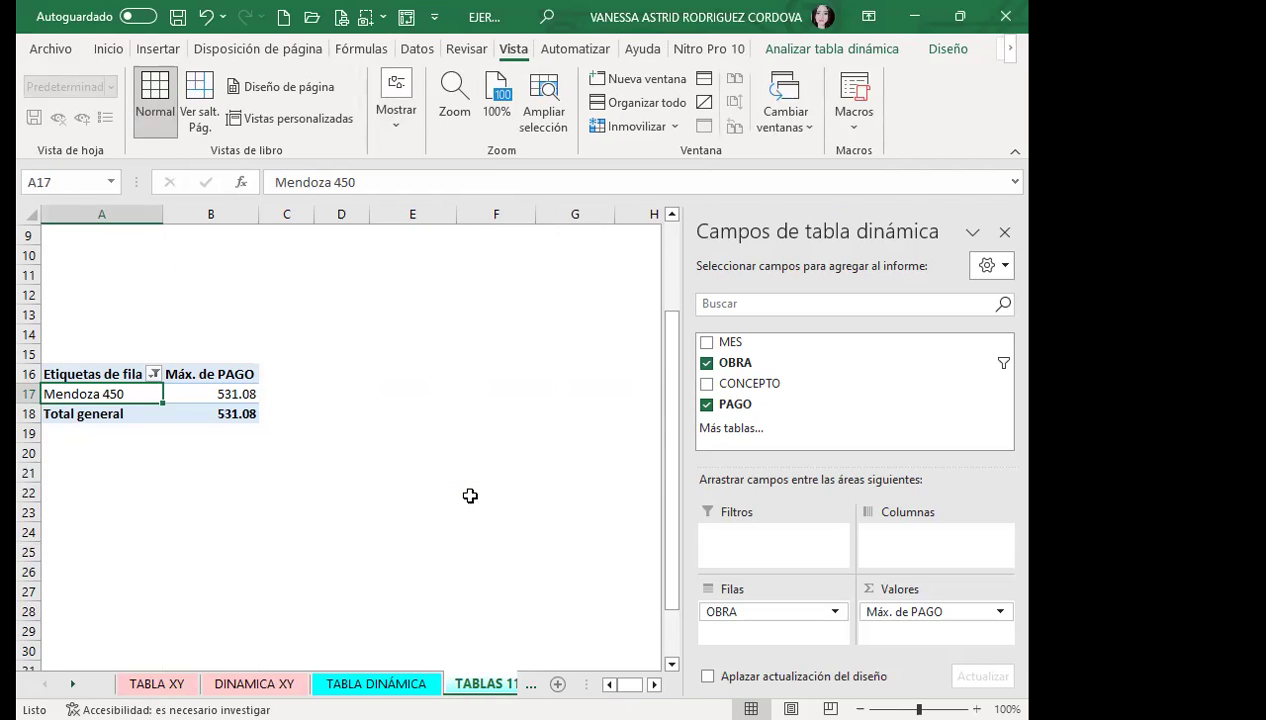
{"action": "left_click", "coordinate": [983, 614]}
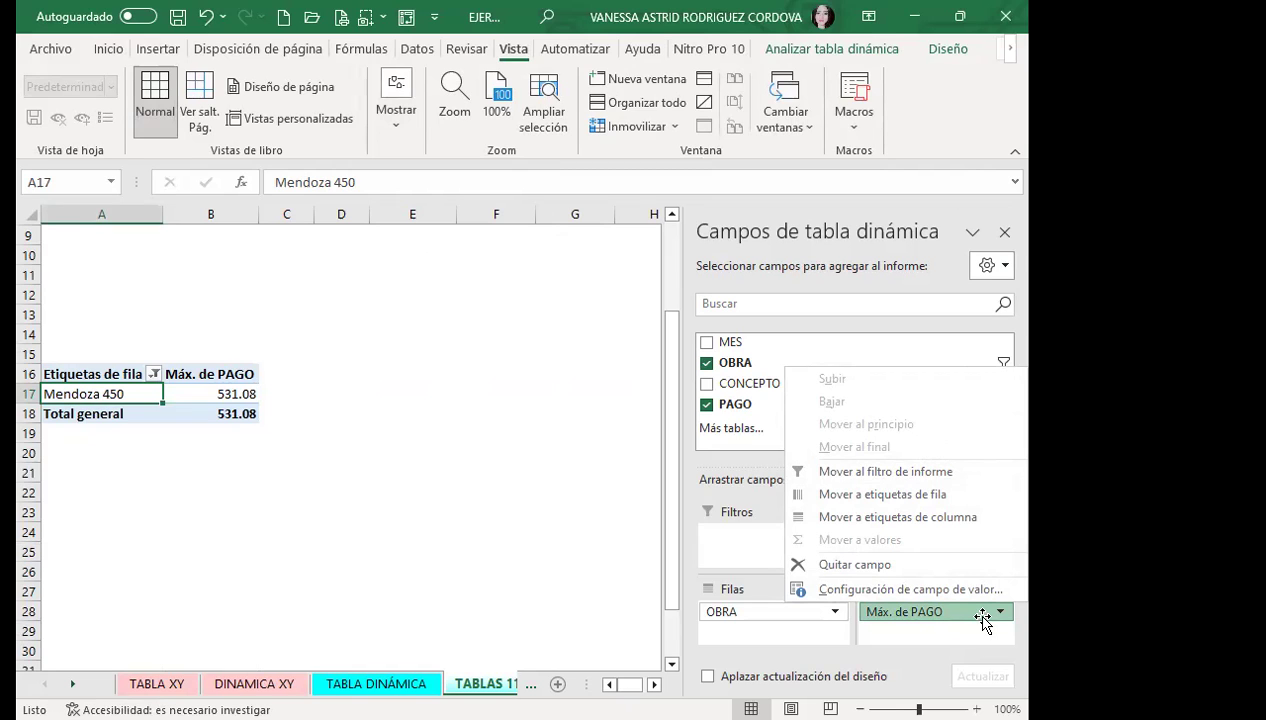
{"action": "left_click", "coordinate": [828, 587]}
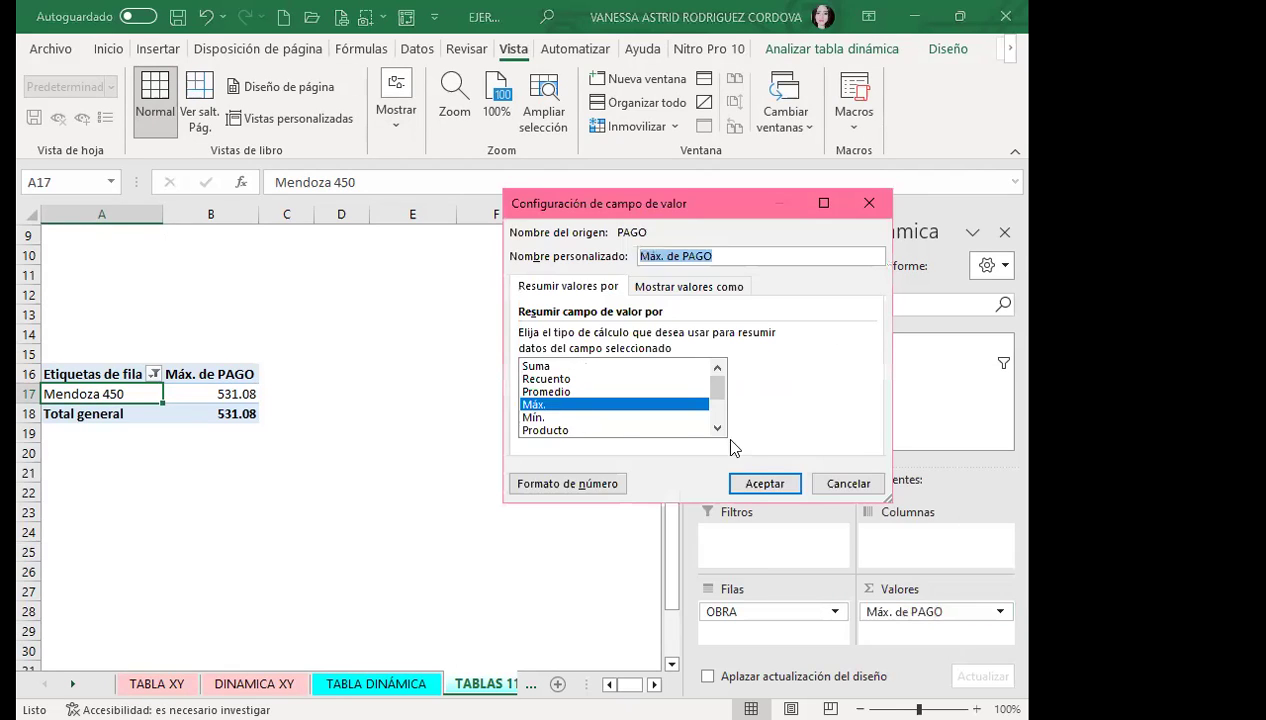
{"action": "left_click", "coordinate": [765, 484]}
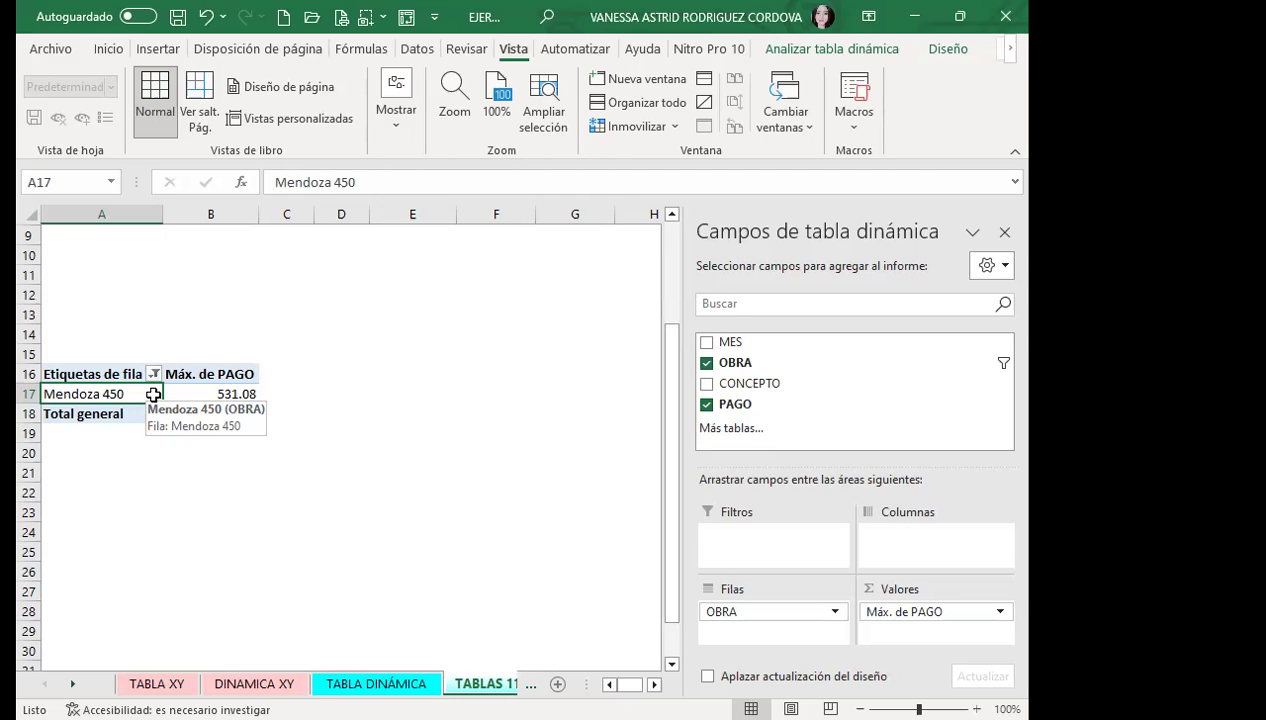
{"action": "left_click", "coordinate": [191, 371]}
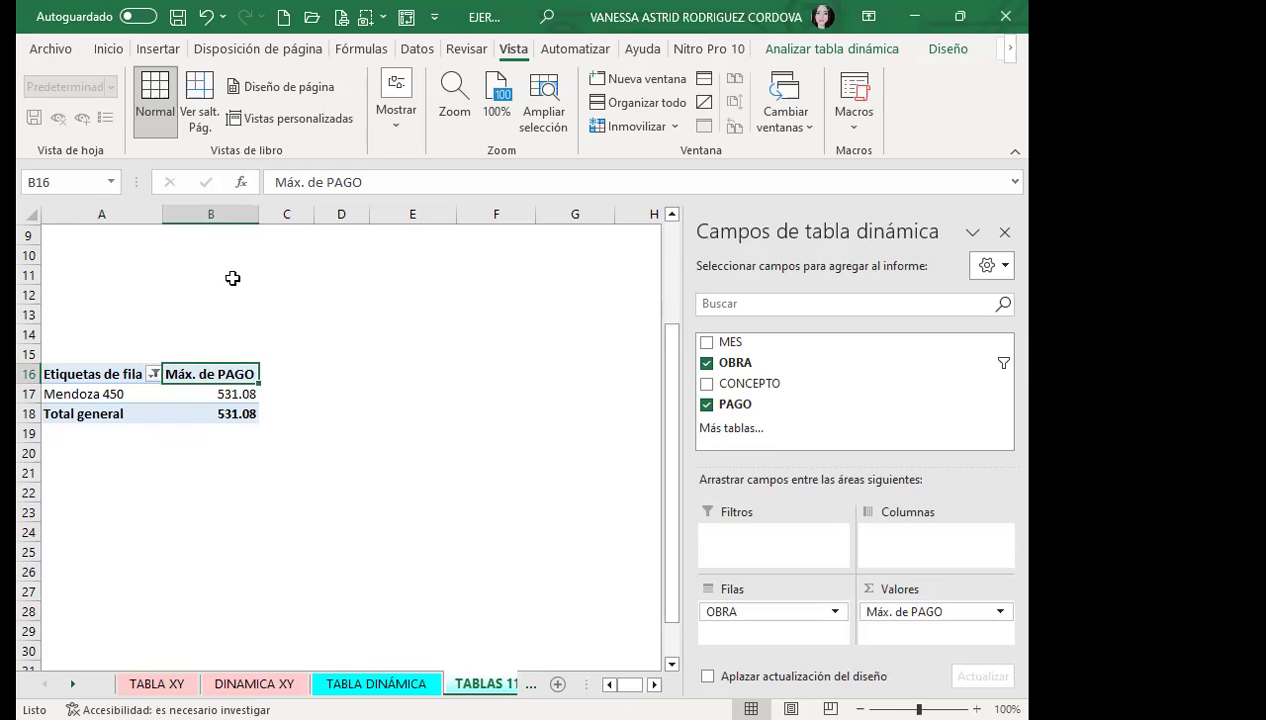
{"action": "scroll", "coordinate": [232, 278], "scroll_direction": "up", "scroll_amount": 3}
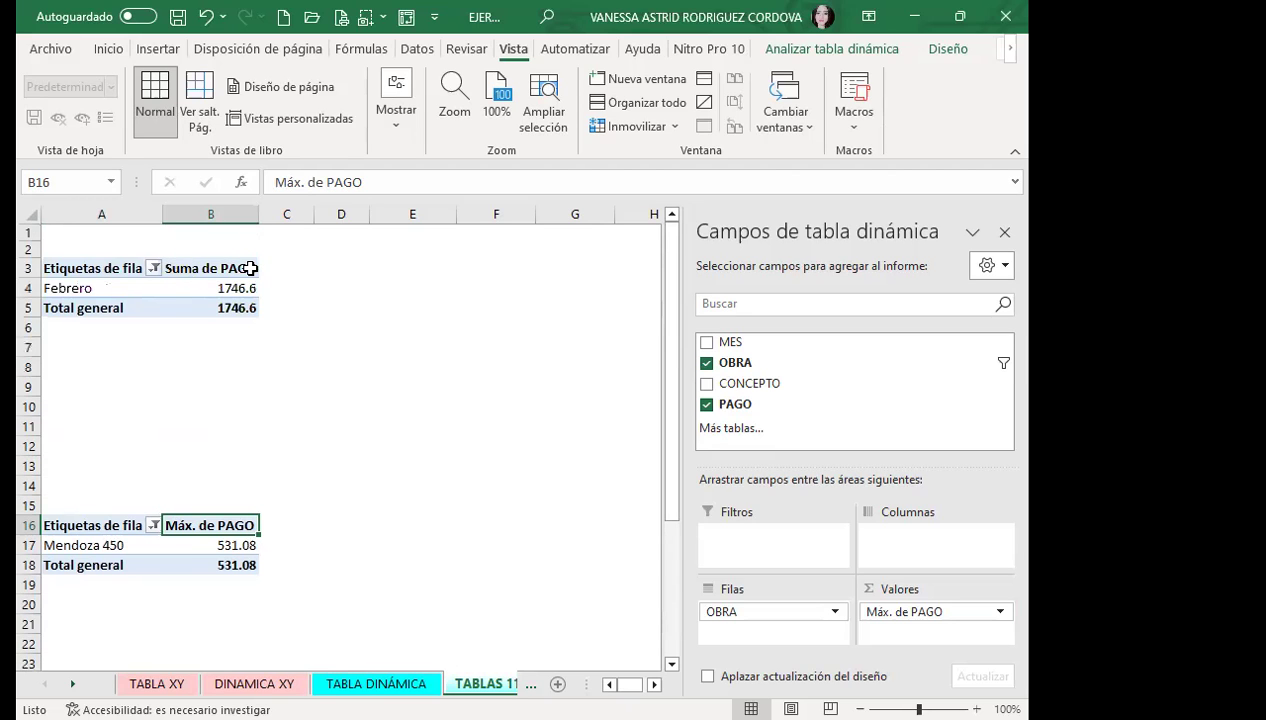
{"action": "scroll", "coordinate": [249, 362], "scroll_direction": "down", "scroll_amount": 1}
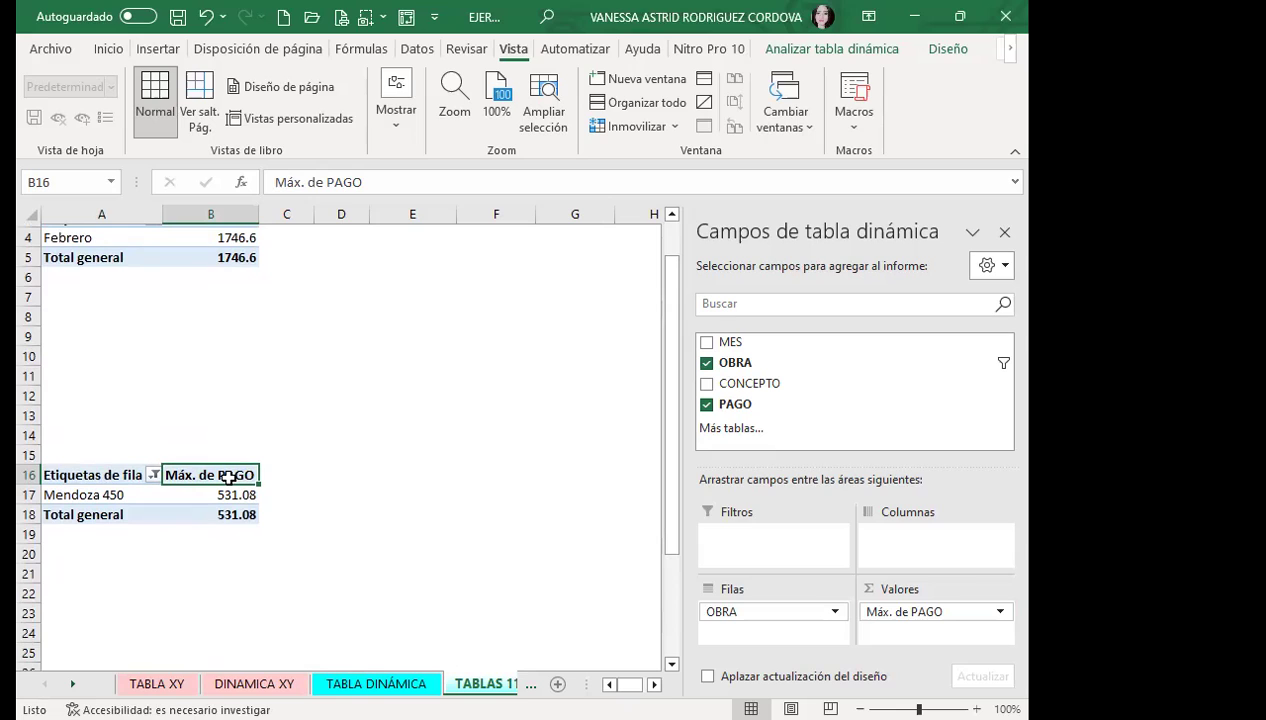
{"action": "left_click", "coordinate": [124, 473]}
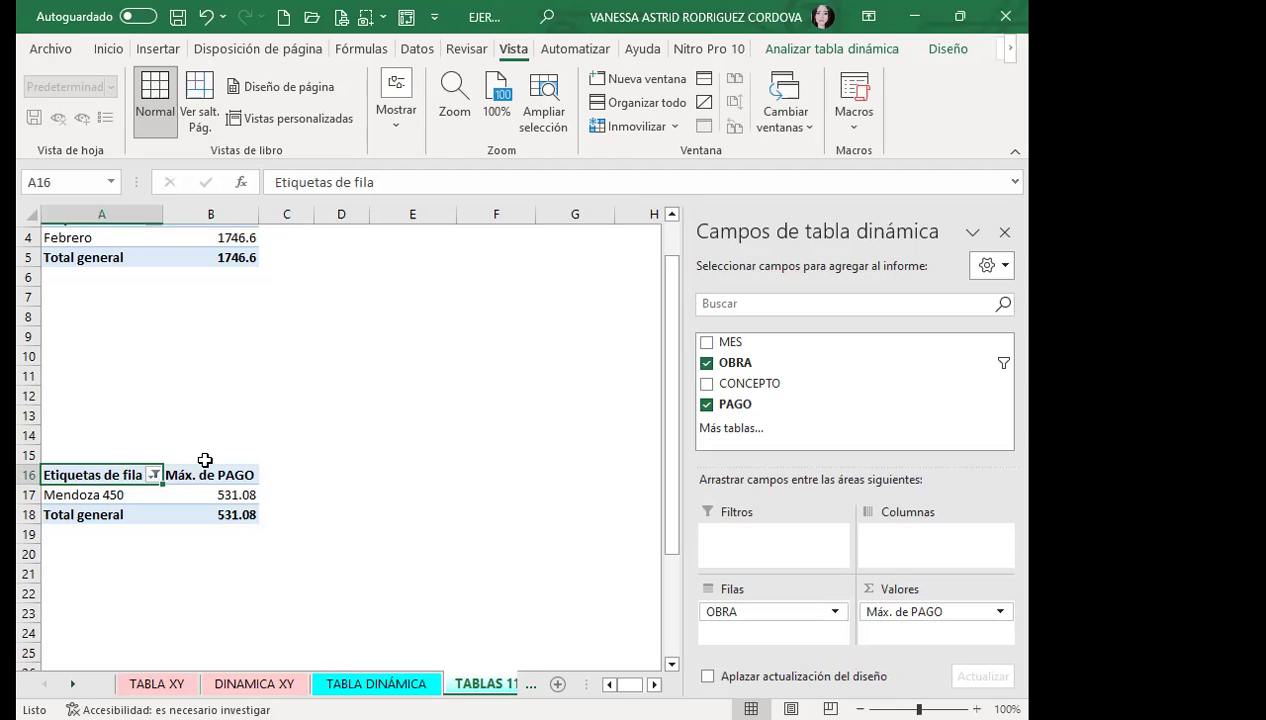
Choose Promedio in the PAGO value field settings and view the Mostrar valores como options.
{"action": "left_click", "coordinate": [898, 611]}
{"action": "left_click", "coordinate": [873, 592]}
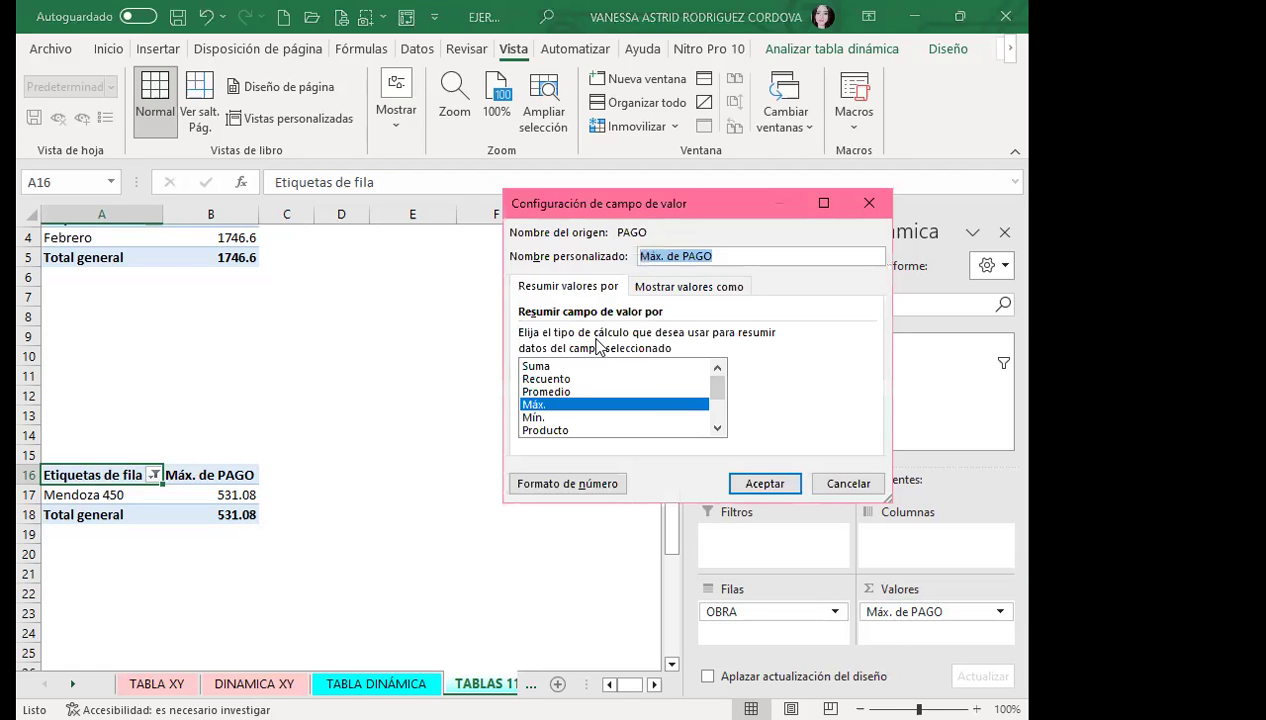
{"action": "left_click", "coordinate": [562, 391]}
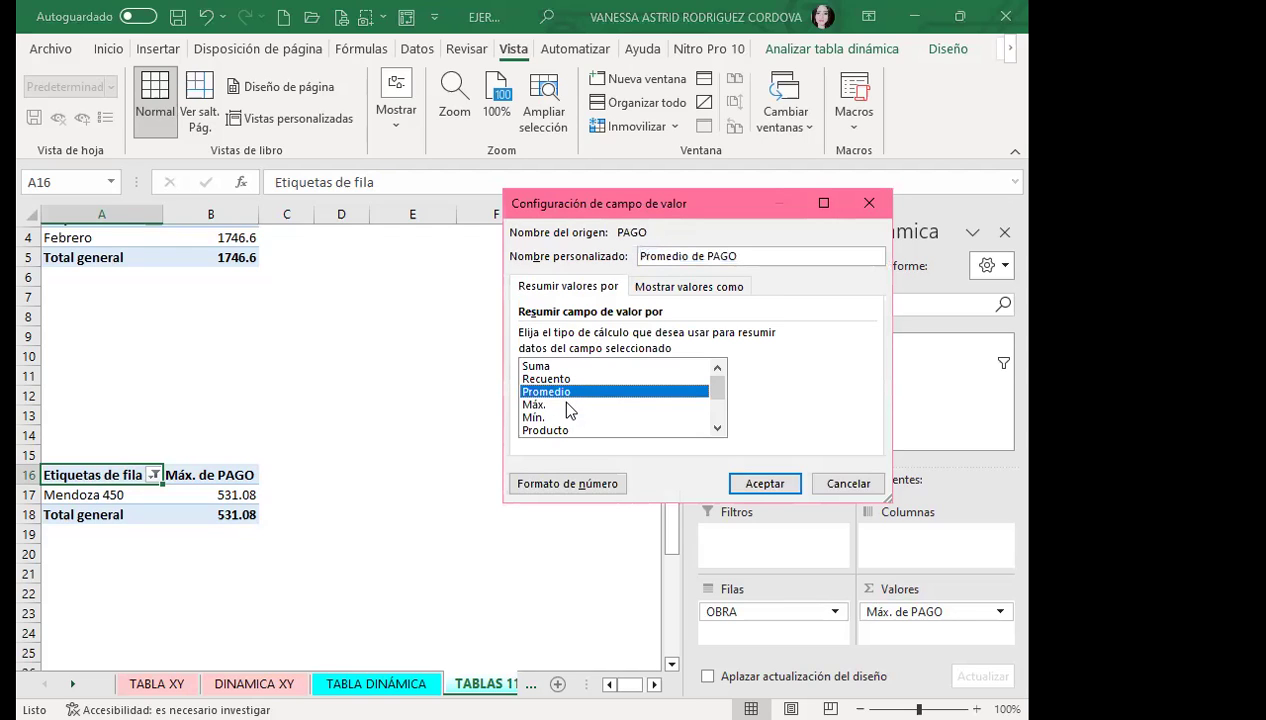
{"action": "left_click", "coordinate": [717, 428]}
{"action": "left_click", "coordinate": [717, 428]}
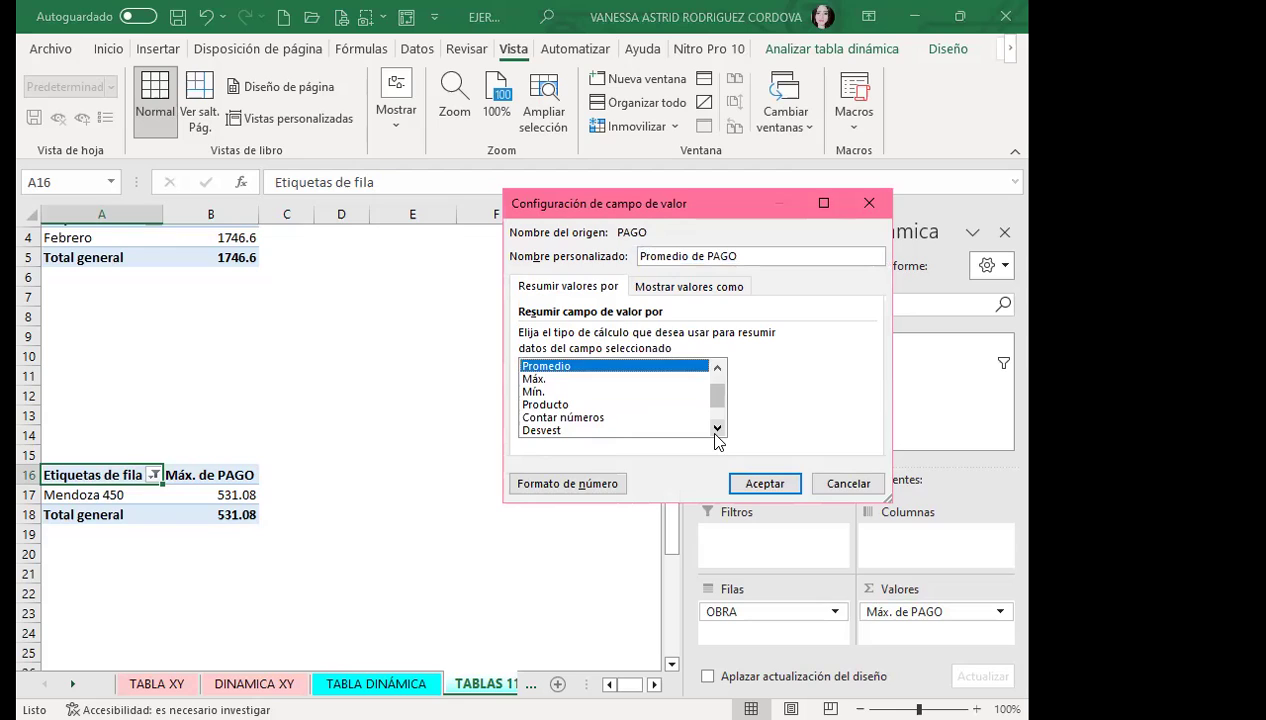
{"action": "left_click", "coordinate": [717, 428]}
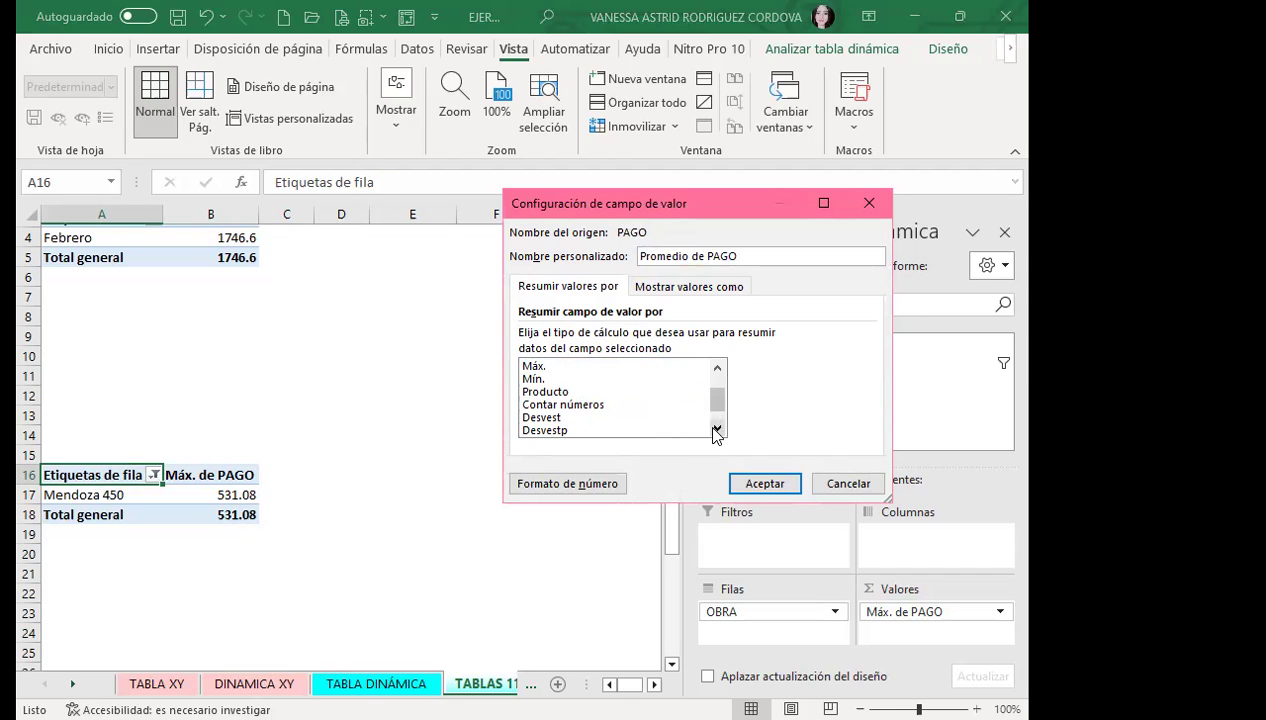
{"action": "left_click", "coordinate": [716, 429]}
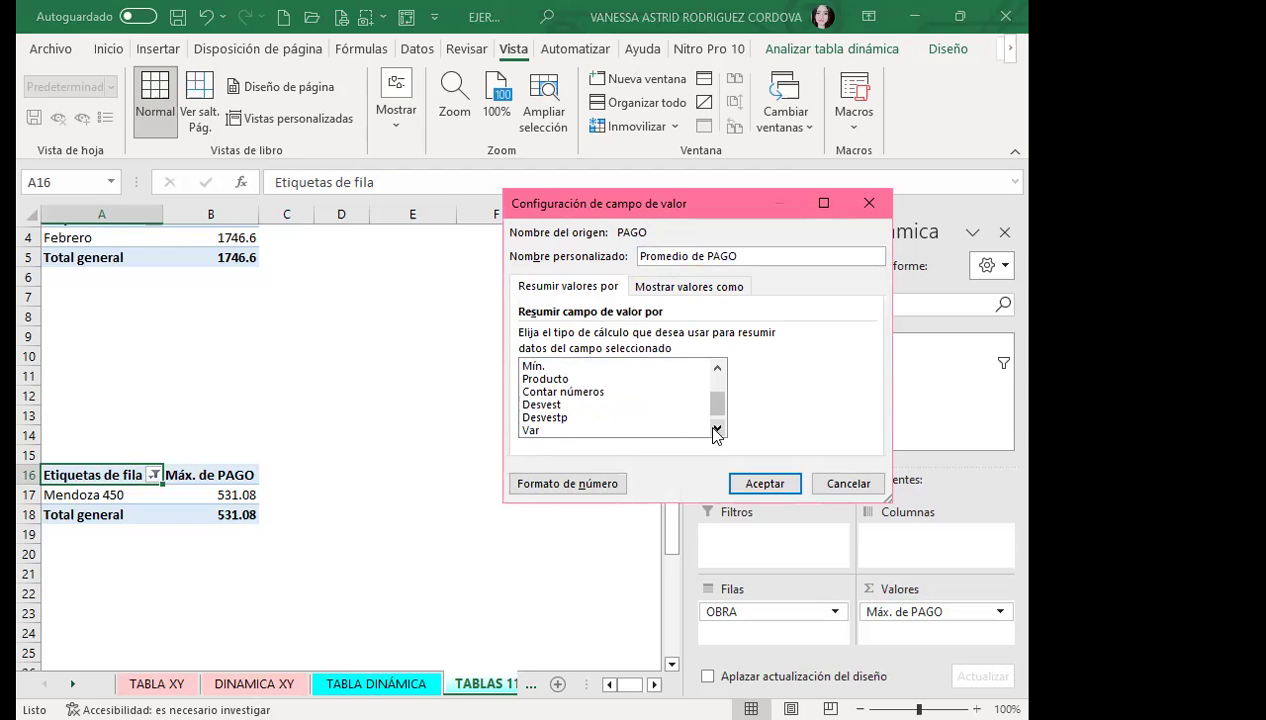
{"action": "left_click", "coordinate": [716, 429]}
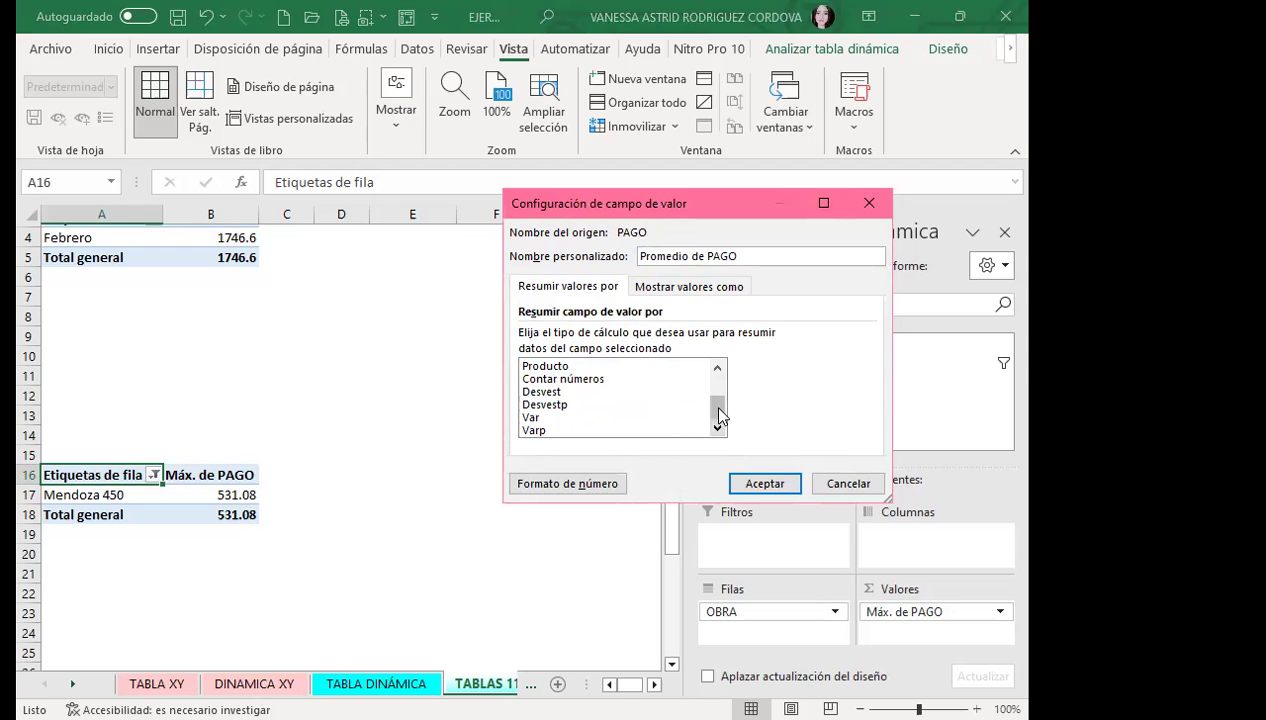
{"action": "left_click_drag", "start_coordinate": [718, 410], "coordinate": [718, 370]}
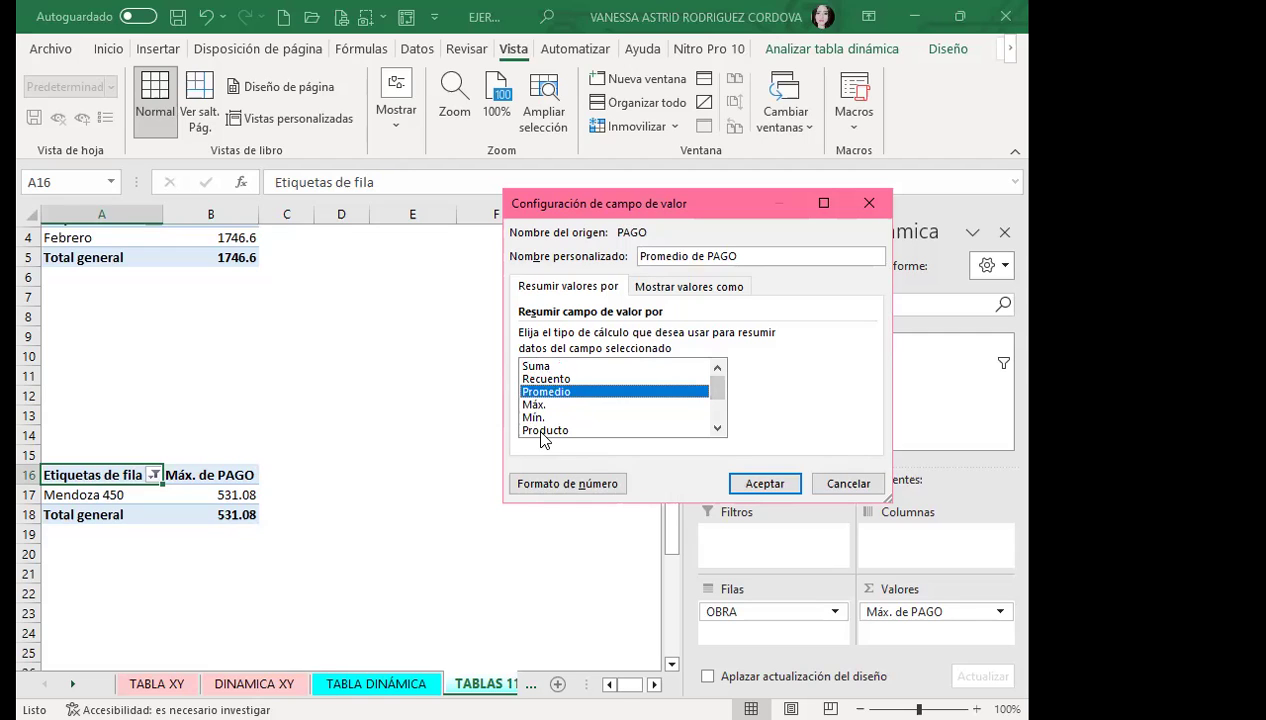
{"action": "left_click", "coordinate": [682, 292]}
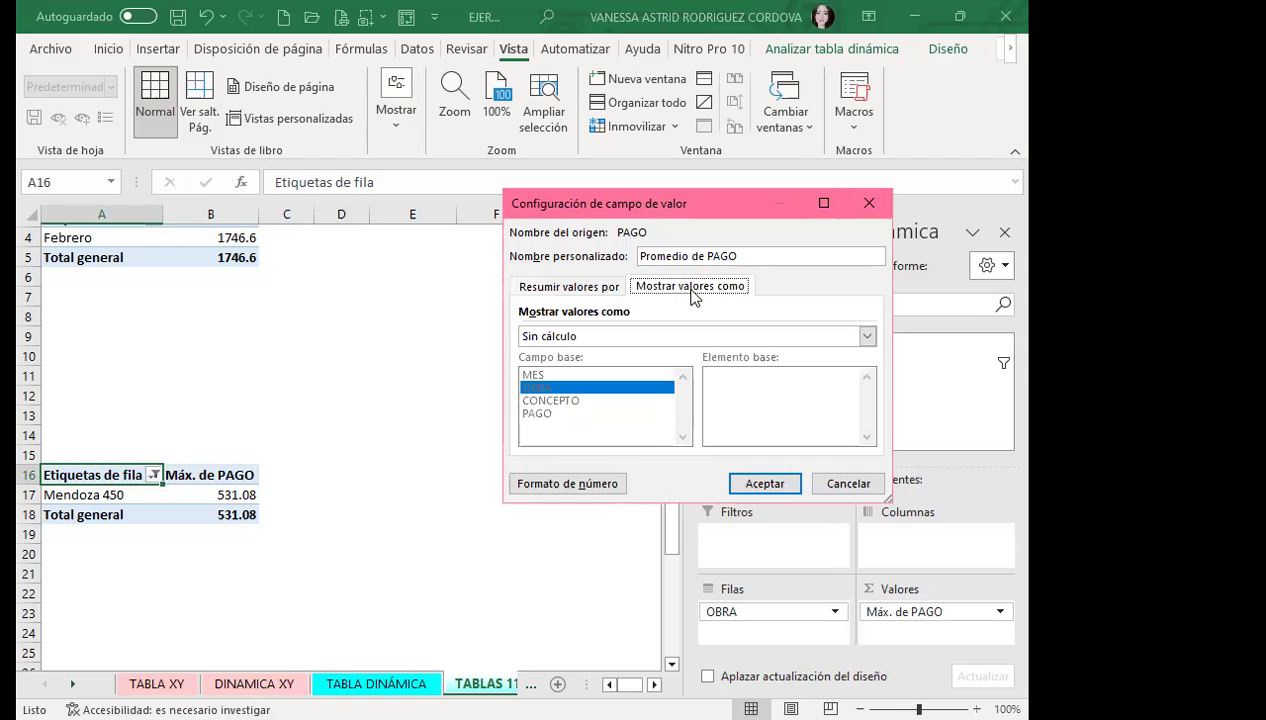
Browse the Mostrar valores como calculations, leaving Sin cálculo, and go to Formato de número.
{"action": "left_click", "coordinate": [609, 341]}
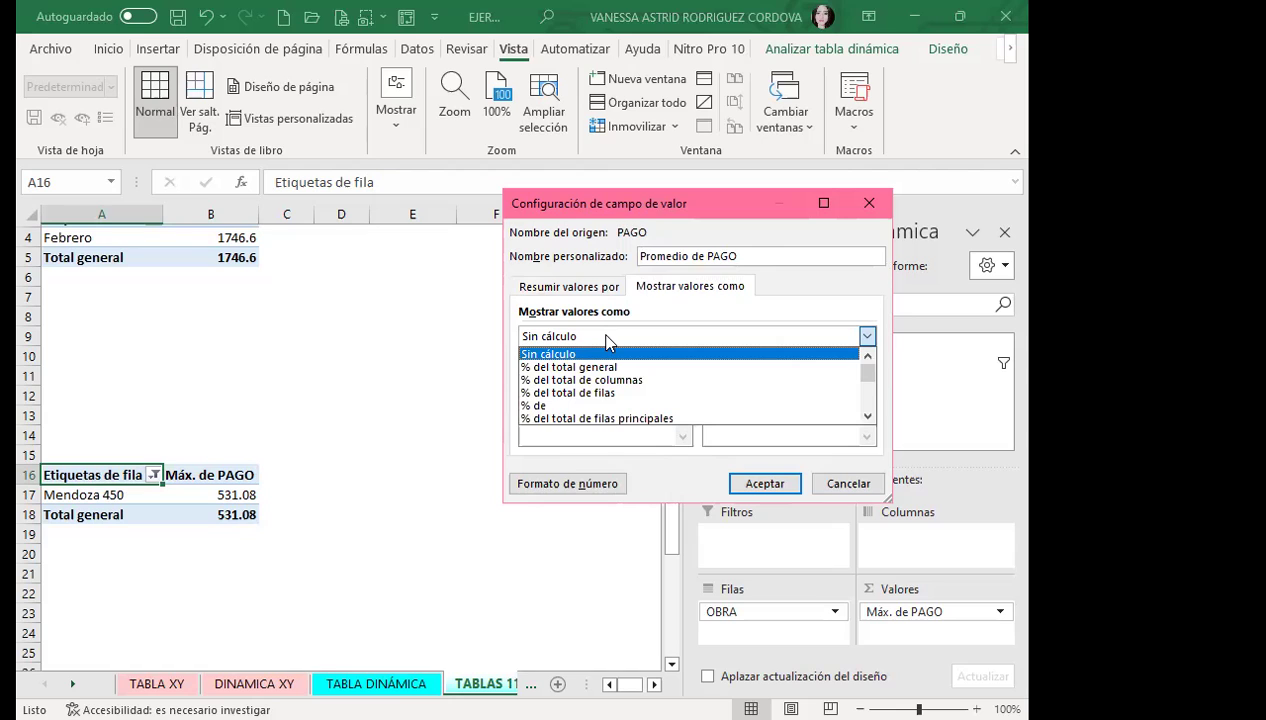
{"action": "mouse_move", "coordinate": [867, 370]}
{"action": "left_mouse_down"}
{"action": "mouse_move", "coordinate": [868, 421]}
{"action": "mouse_move", "coordinate": [880, 345]}
{"action": "left_mouse_up"}
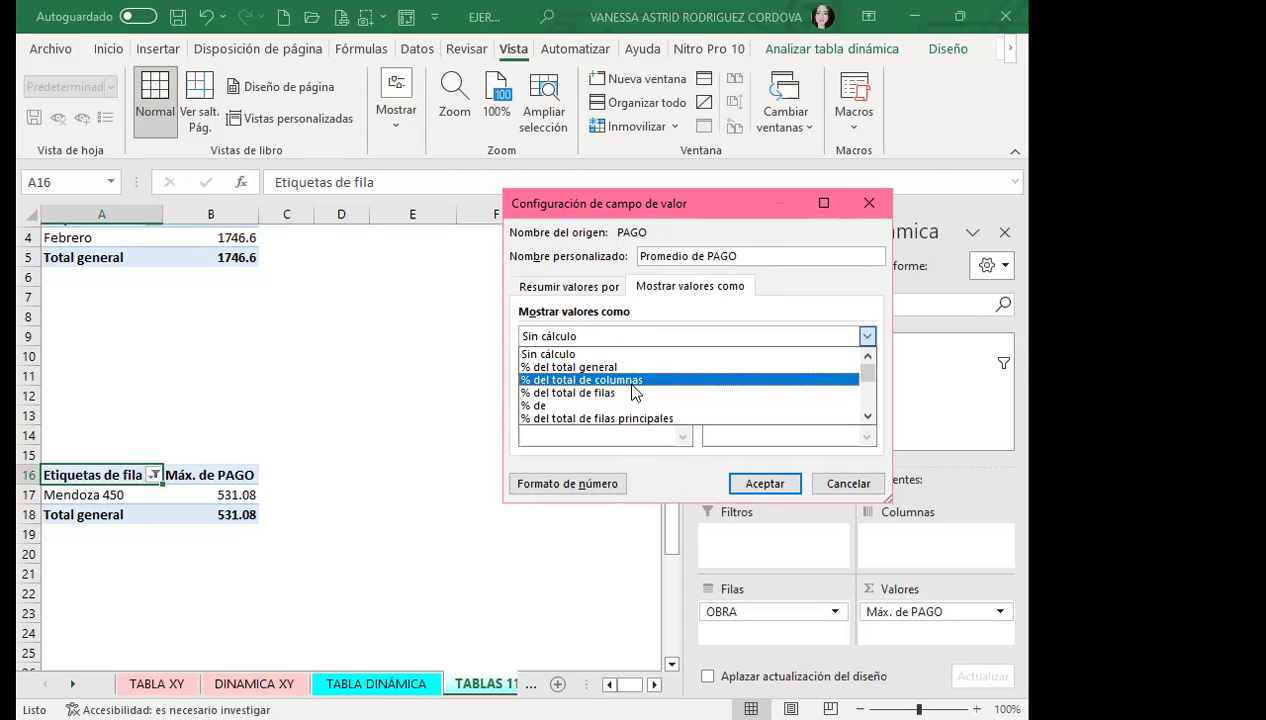
{"action": "scroll", "coordinate": [577, 401], "scroll_direction": "down", "scroll_amount": 1}
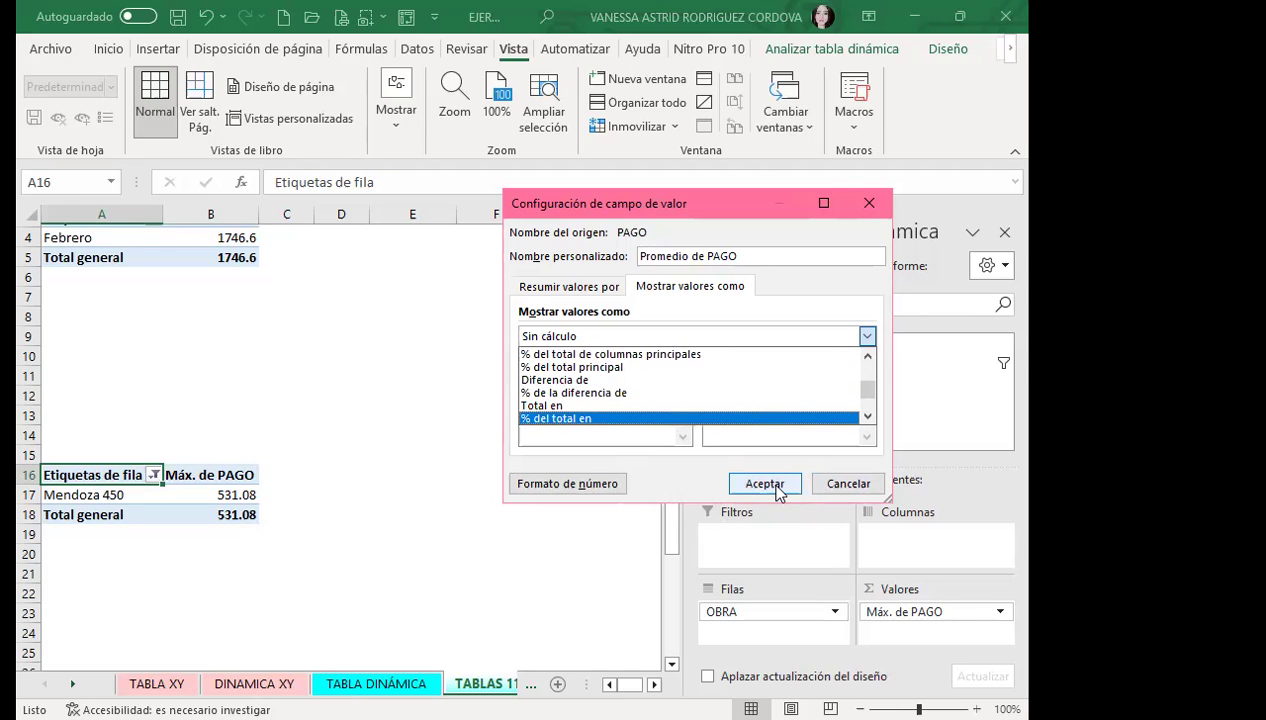
{"action": "left_click", "coordinate": [587, 485]}
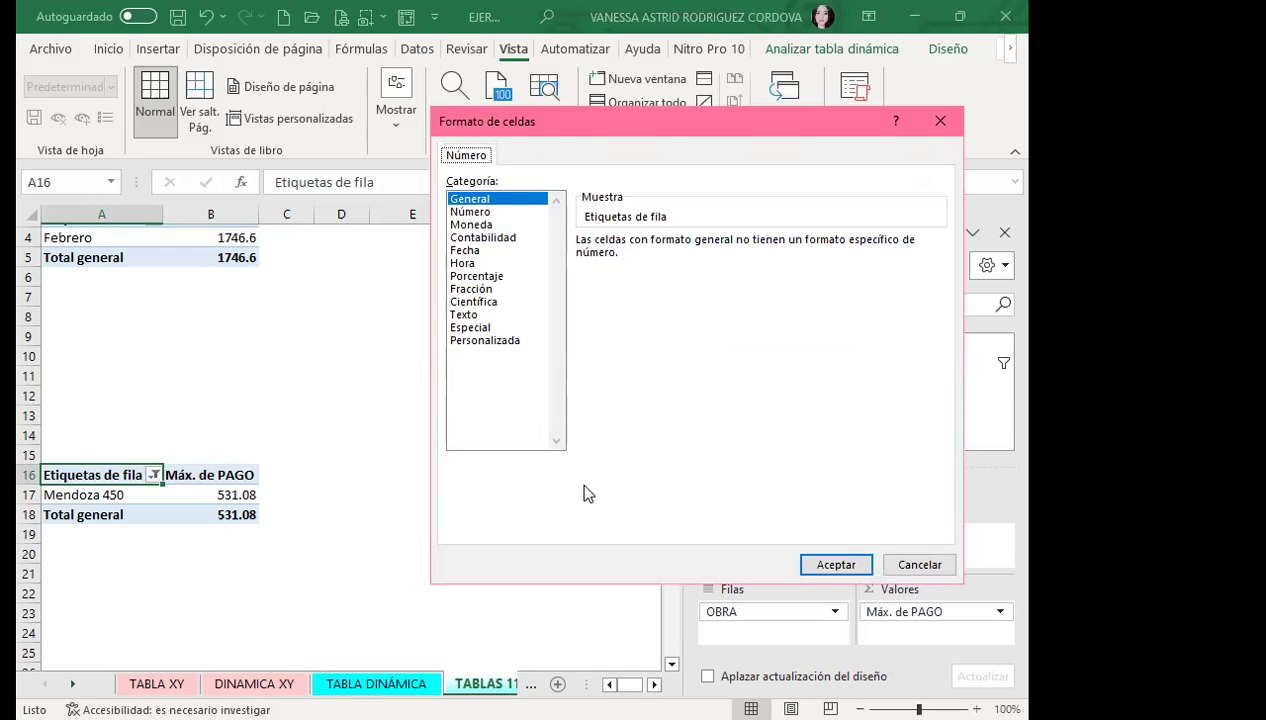
View the Personalizada format codes, then close Formato de celdas unchanged.
{"action": "left_click", "coordinate": [473, 341]}
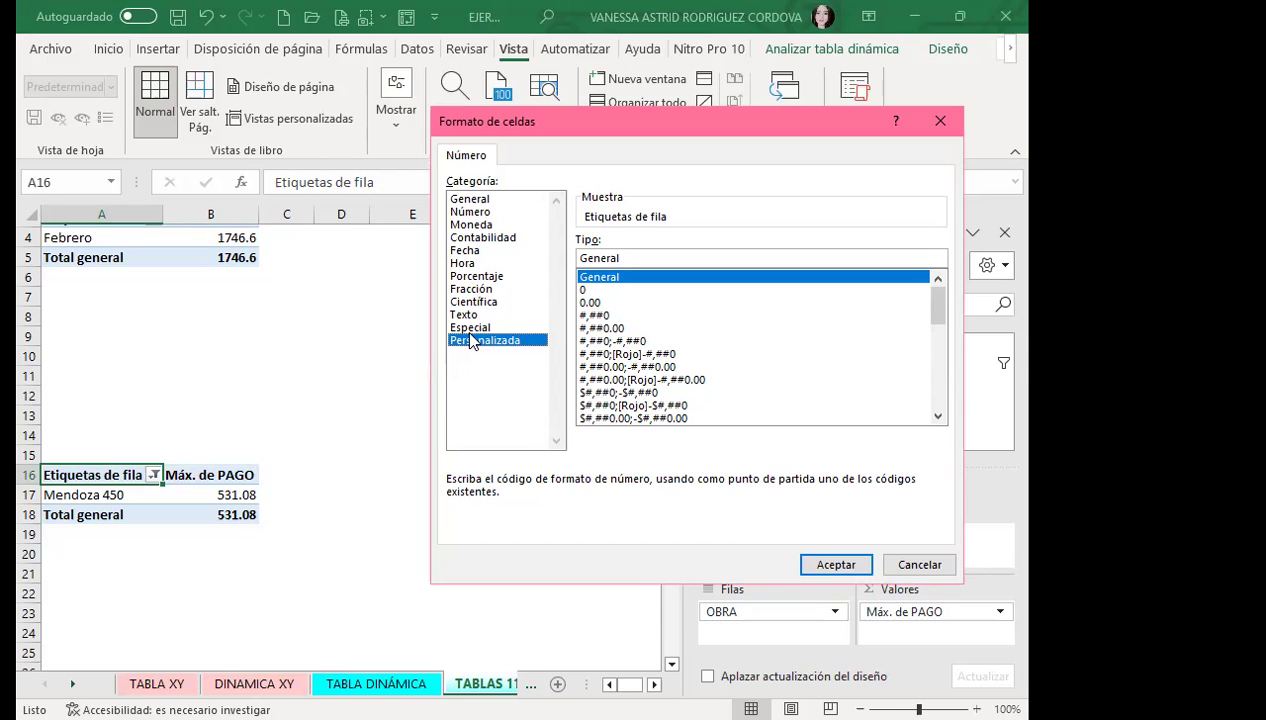
{"action": "left_click", "coordinate": [932, 120]}
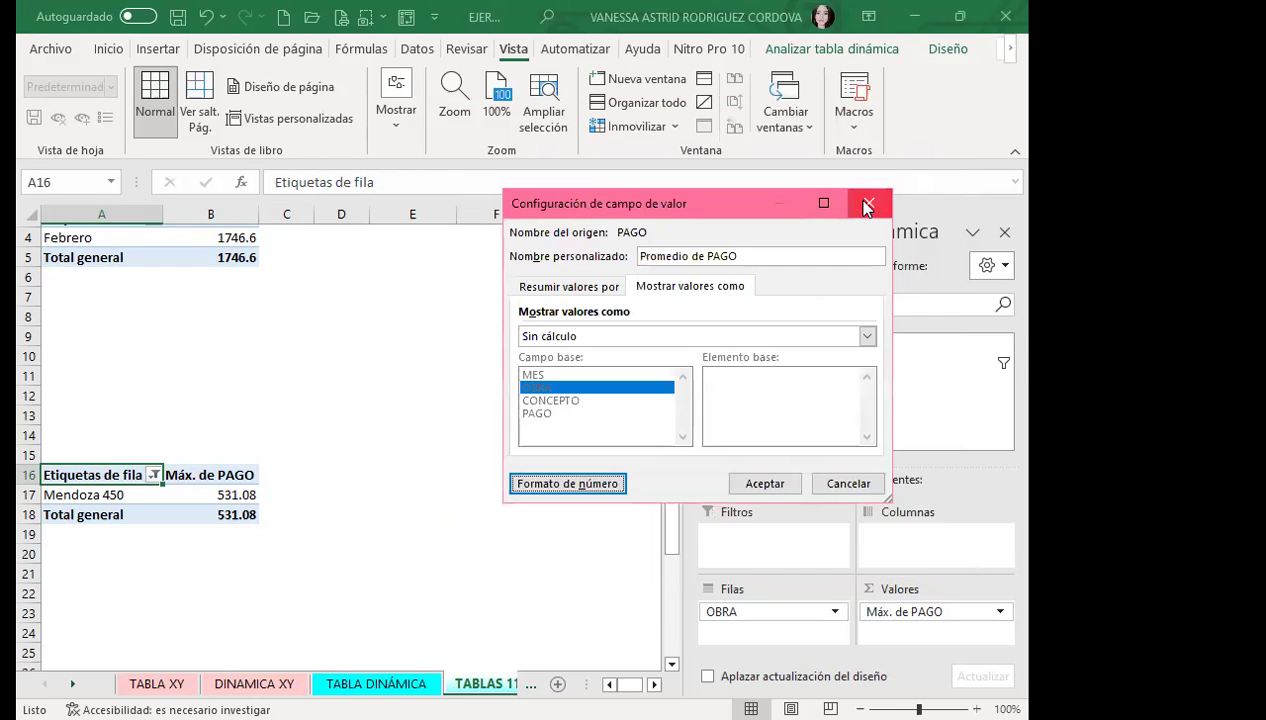
Close the value field settings and drag PAGO into Valores again, adding Suma de PAGO 2019.24.
{"action": "left_click", "coordinate": [866, 205]}
{"action": "left_click_drag", "start_coordinate": [735, 404], "coordinate": [898, 631]}
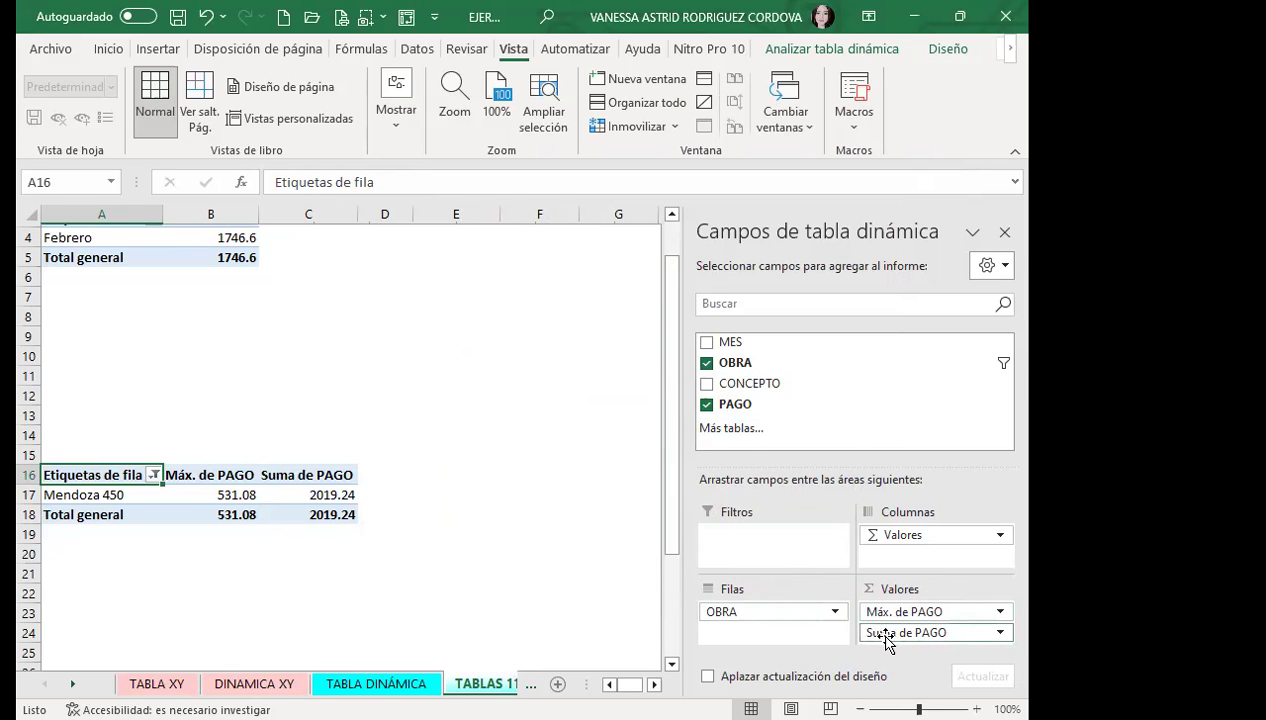
Change the second PAGO value from Suma to Mín.
{"action": "left_click", "coordinate": [1000, 632]}
{"action": "left_click", "coordinate": [882, 609]}
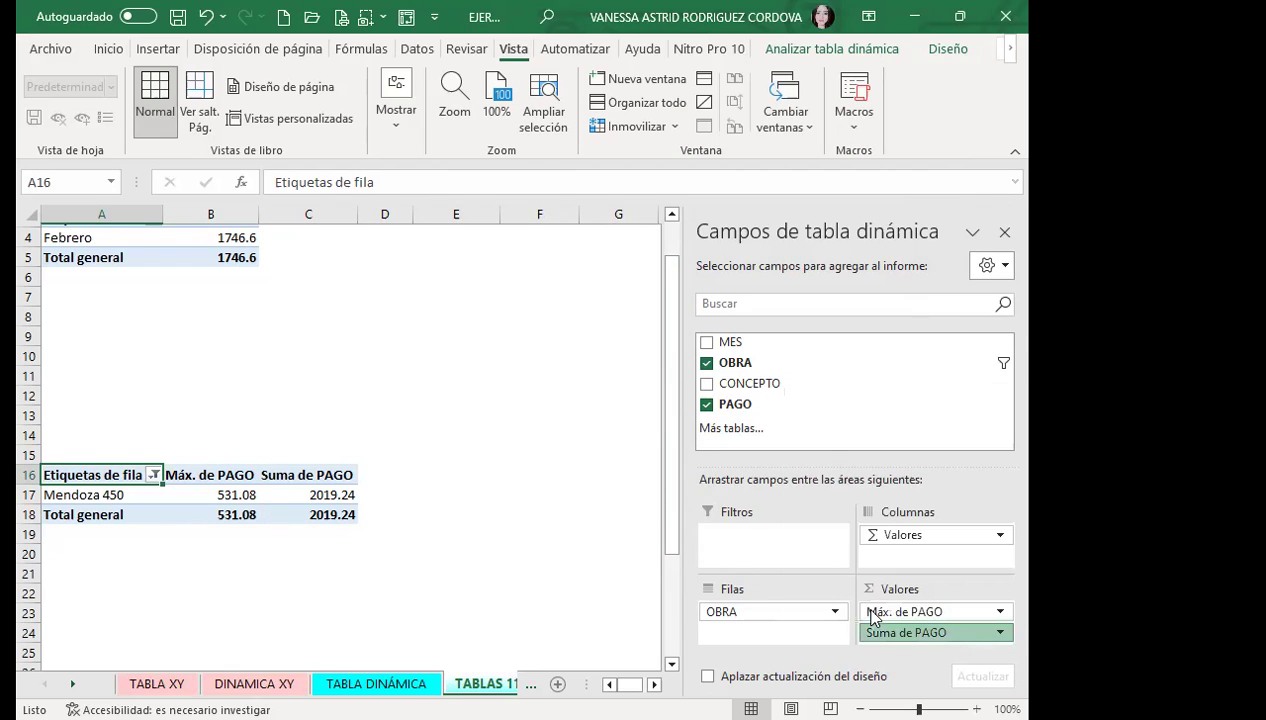
{"action": "left_click", "coordinate": [535, 430]}
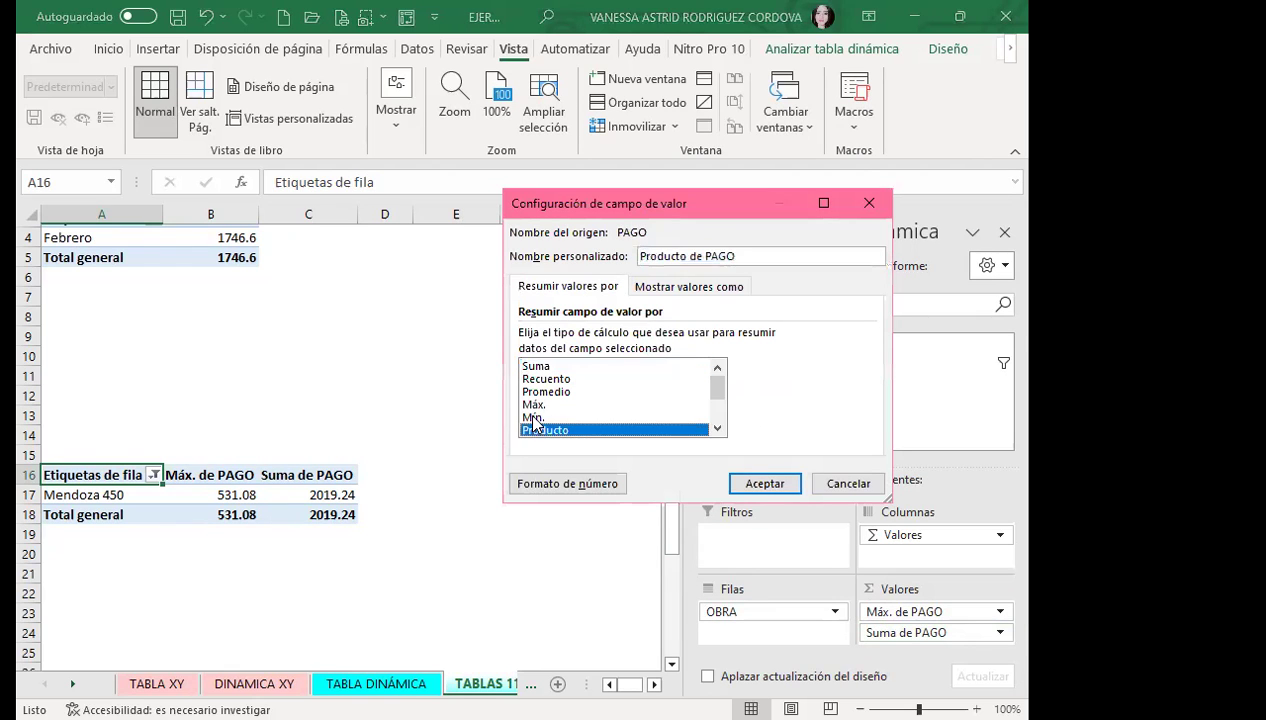
{"action": "left_click", "coordinate": [535, 417]}
{"action": "left_click", "coordinate": [750, 483]}
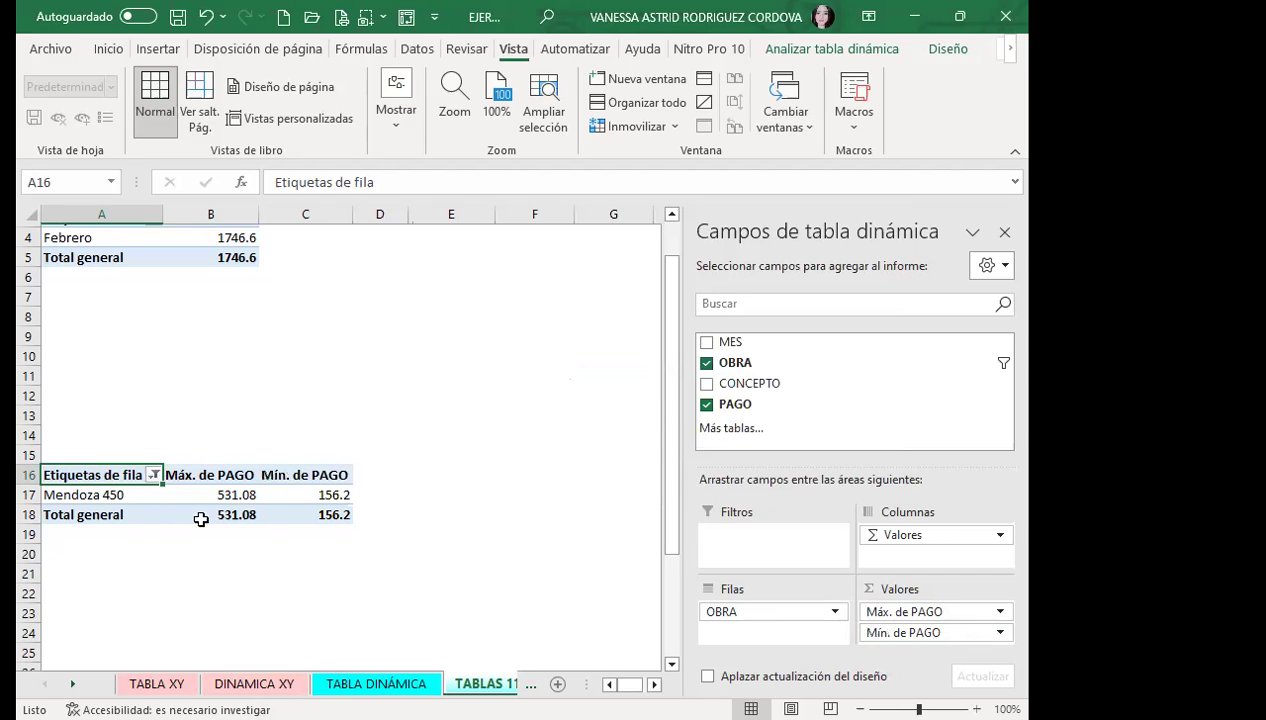
Include J.B.Alberdi 1225 and Rivadavia 6971 so all three obras appear.
{"action": "left_click", "coordinate": [154, 476]}
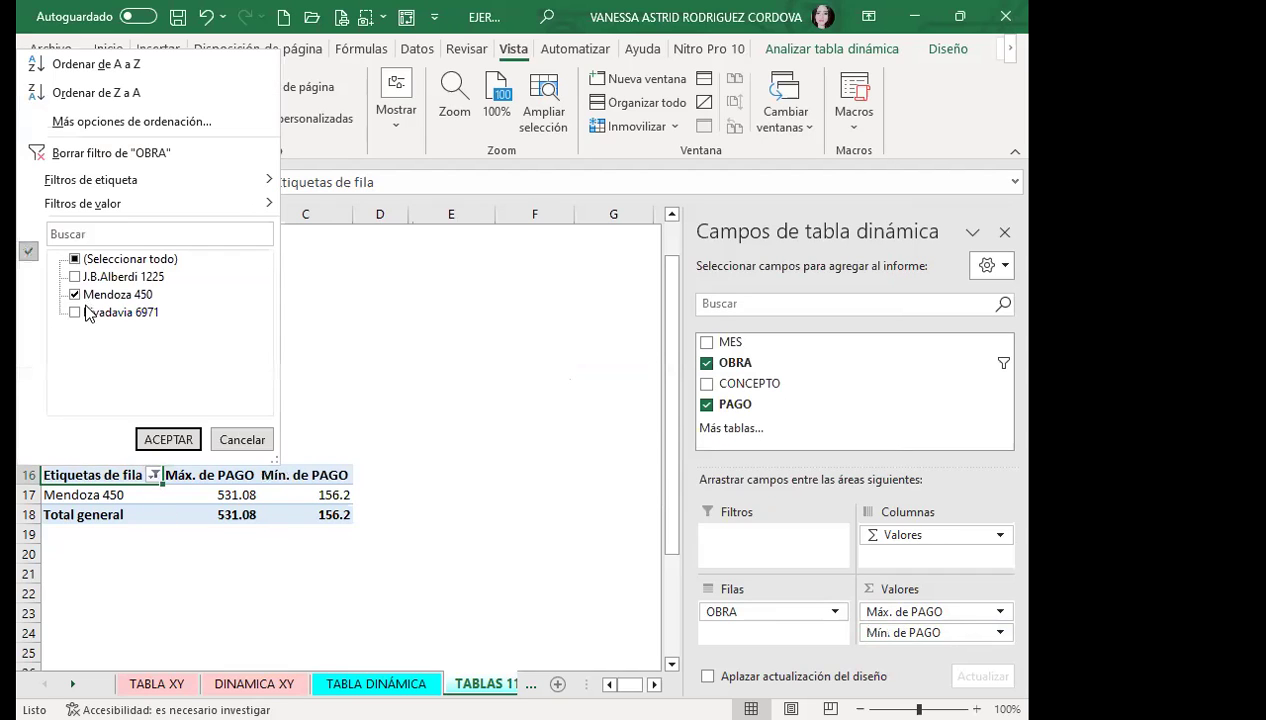
{"action": "left_click", "coordinate": [75, 276]}
{"action": "left_click", "coordinate": [75, 312]}
{"action": "left_click", "coordinate": [163, 440]}
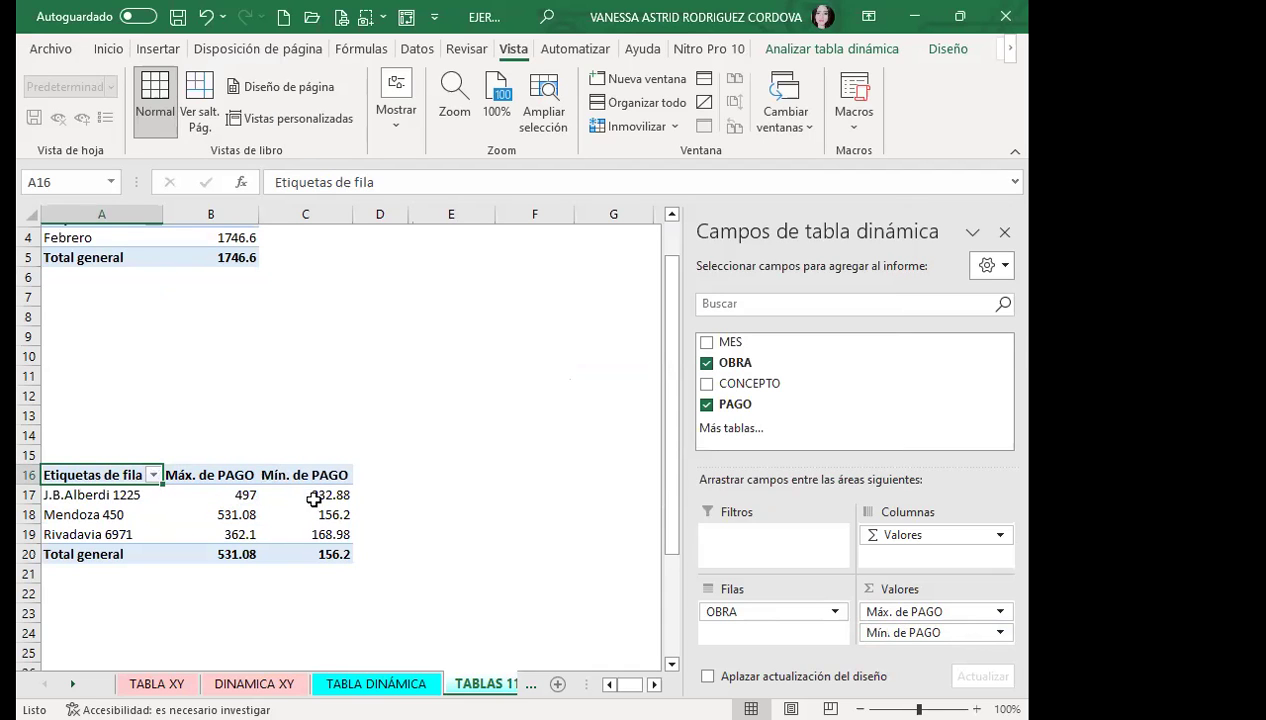
Add CONCEPTO to the rows to break down each obra.
{"action": "left_click", "coordinate": [875, 616]}
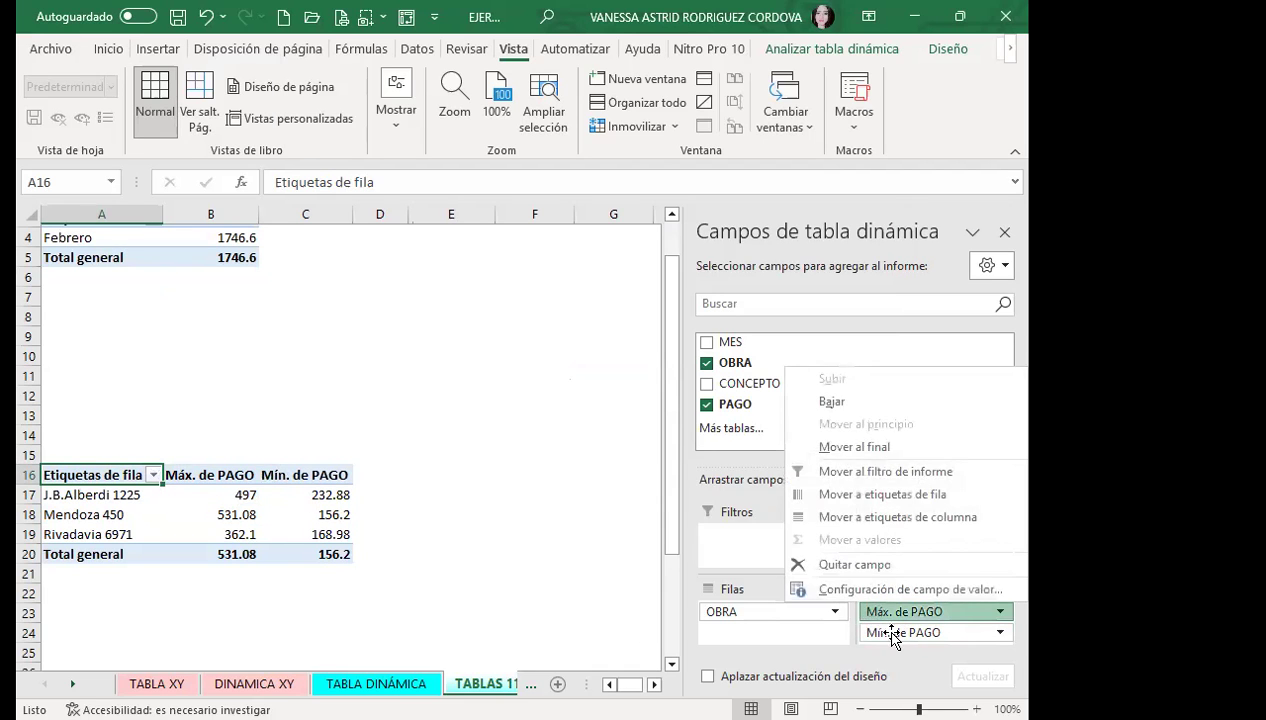
{"action": "left_click", "coordinate": [893, 637]}
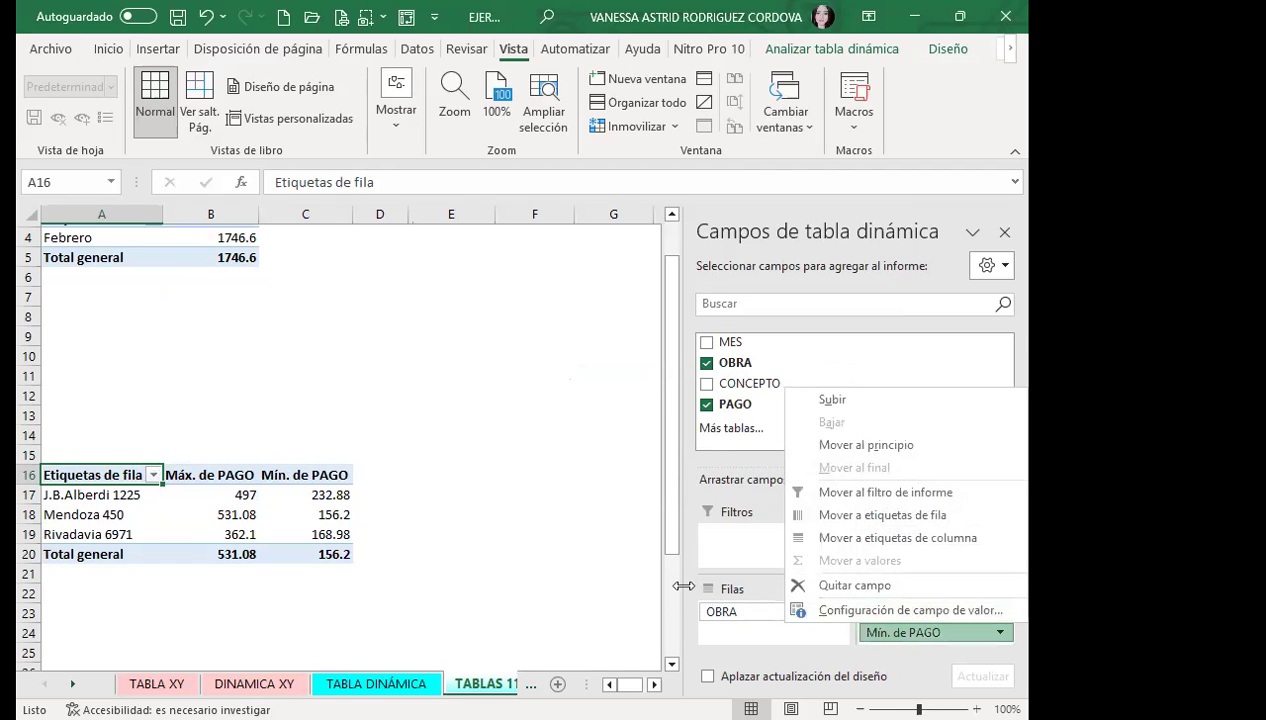
{"action": "key", "text": "Escape"}
{"action": "left_click", "coordinate": [898, 611]}
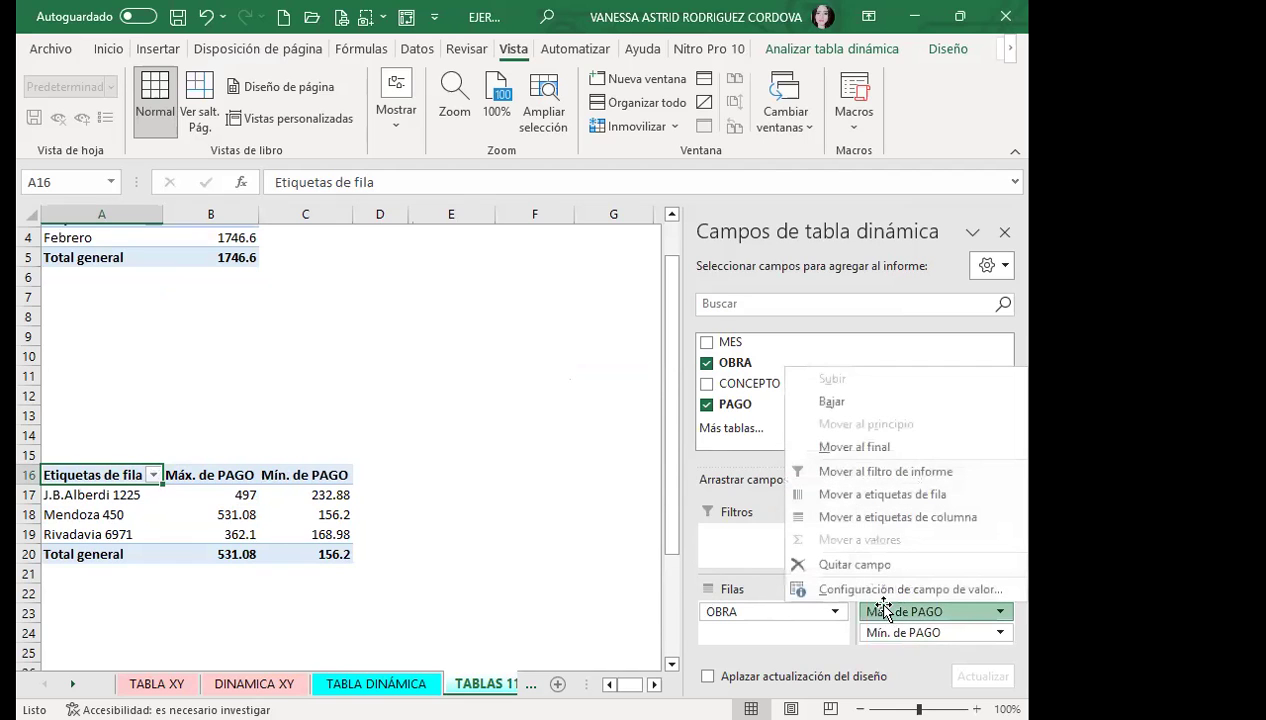
{"action": "left_click", "coordinate": [734, 547]}
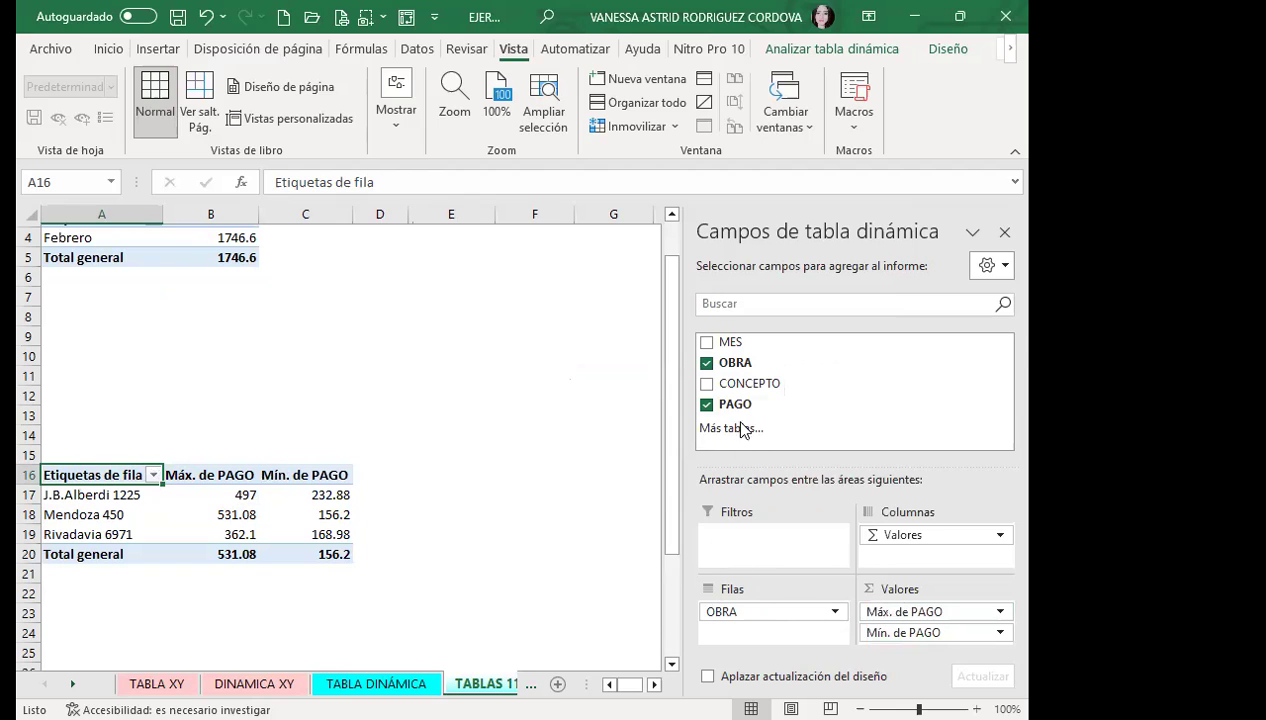
{"action": "left_click", "coordinate": [706, 385]}
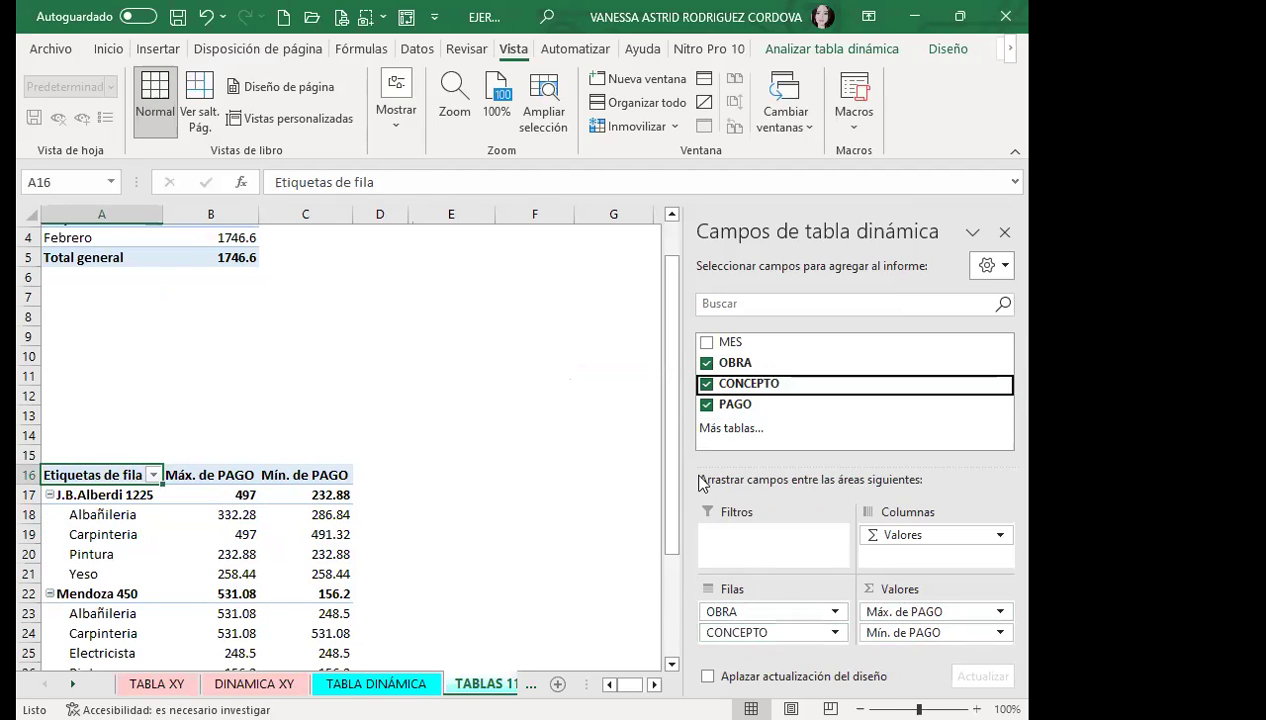
Remove the Mín. de PAGO field from Valores, leaving only Máx. de PAGO per OBRA and CONCEPTO.
{"action": "left_click", "coordinate": [884, 613]}
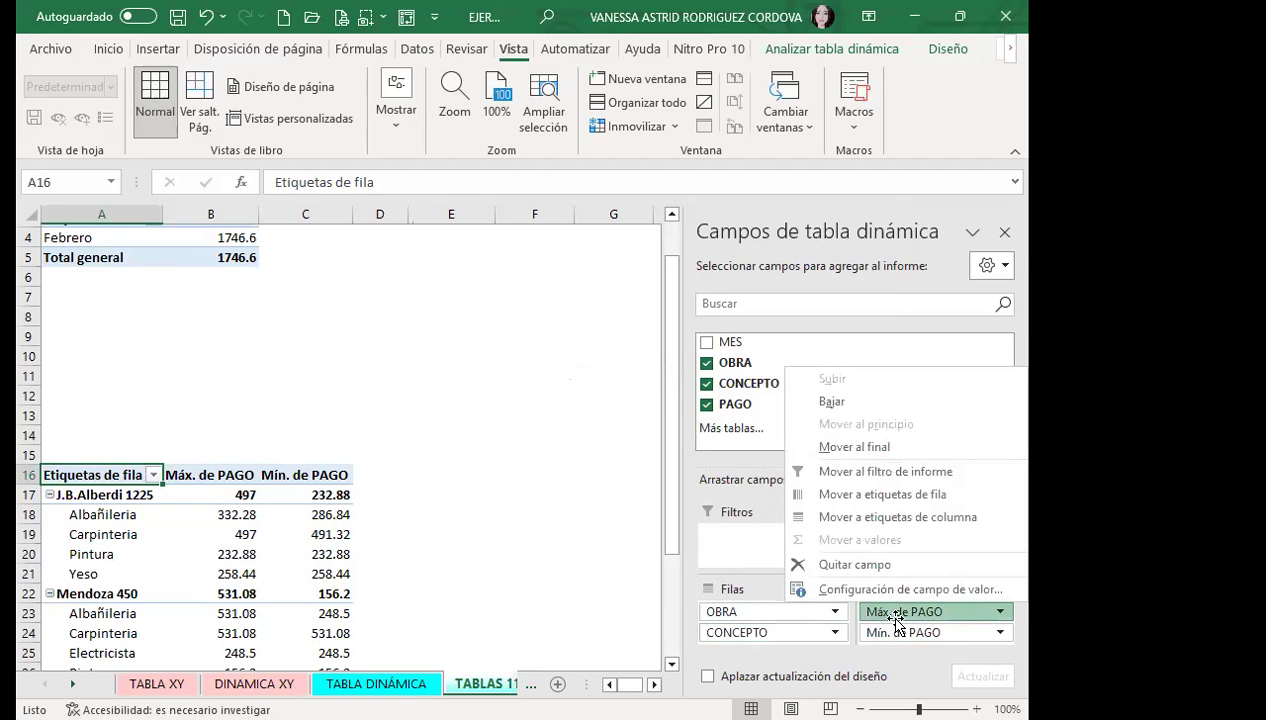
{"action": "left_click", "coordinate": [872, 632]}
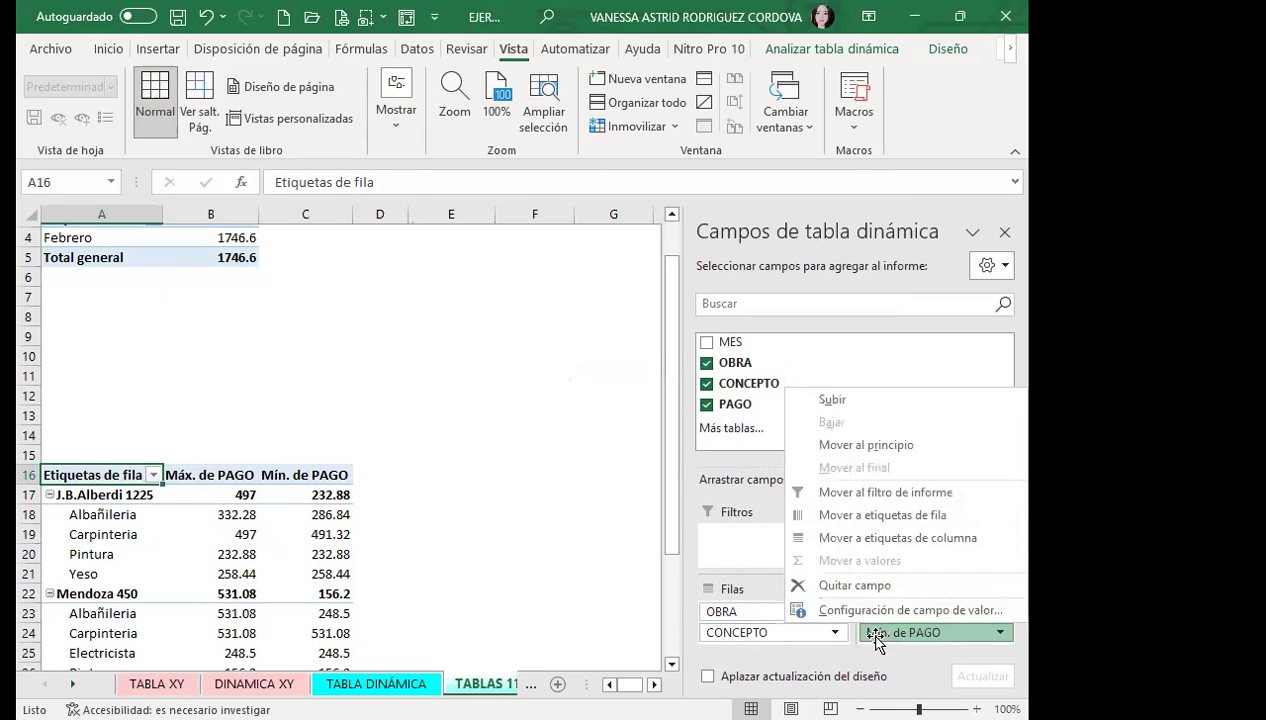
{"action": "key", "text": "Return"}
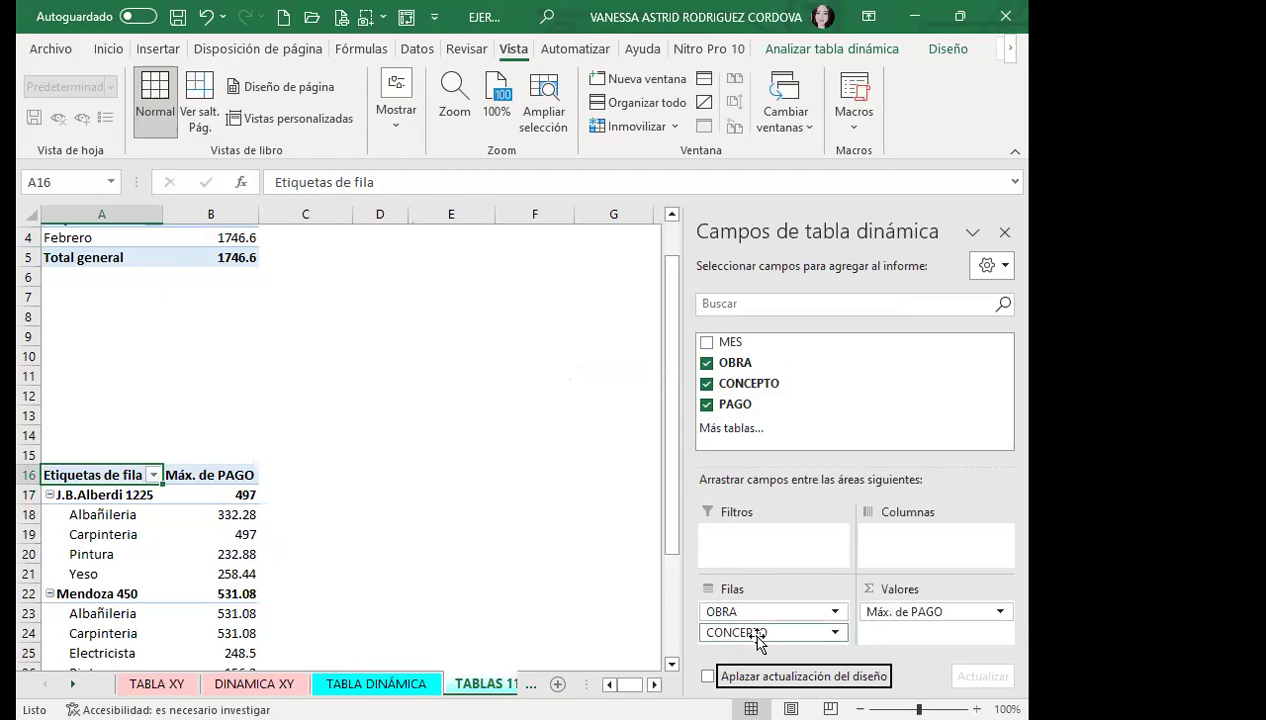
{"action": "left_click", "coordinate": [706, 384]}
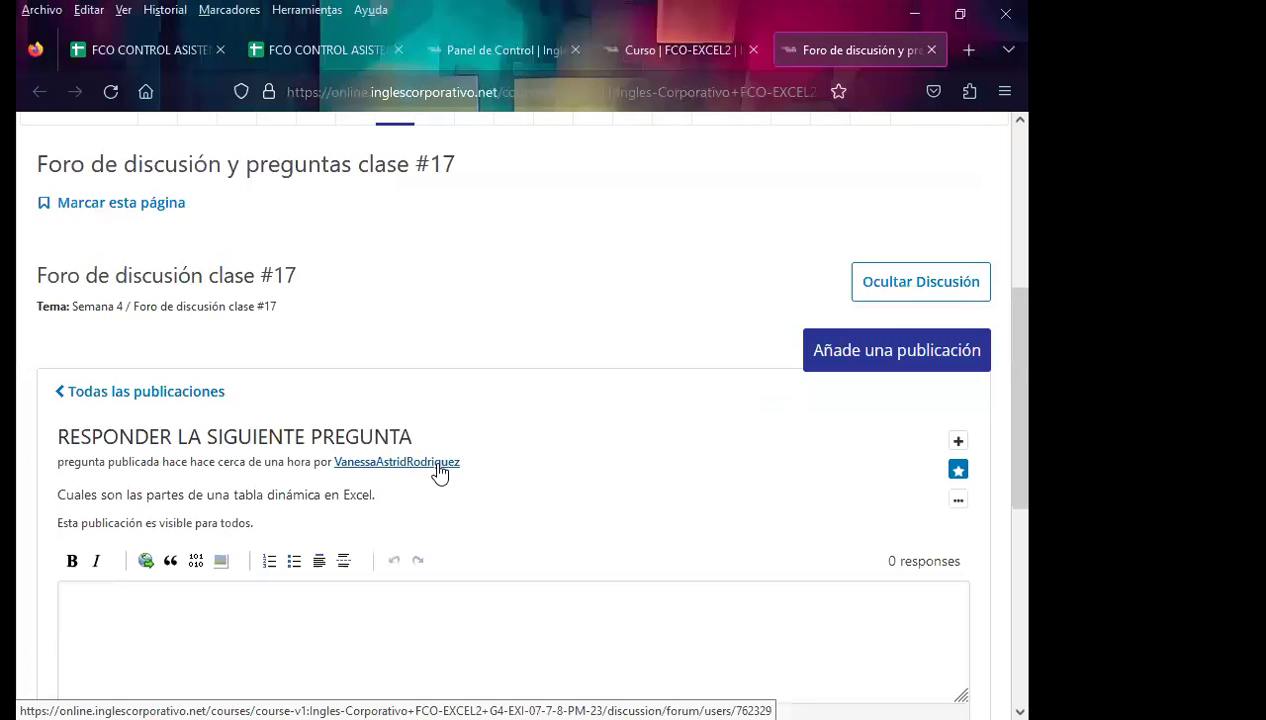
Scroll the clase #17 forum question on pivot table parts down to the empty reply box.
{"action": "scroll", "coordinate": [540, 480], "scroll_direction": "down", "scroll_amount": 2}
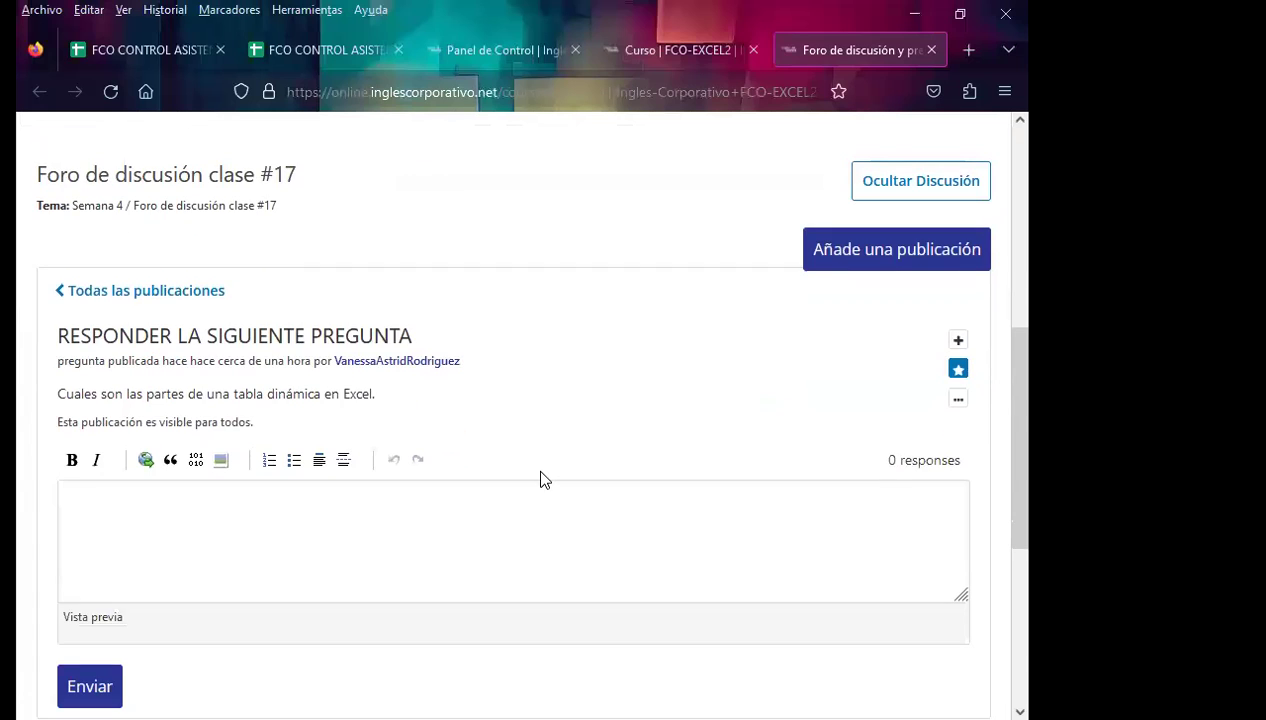